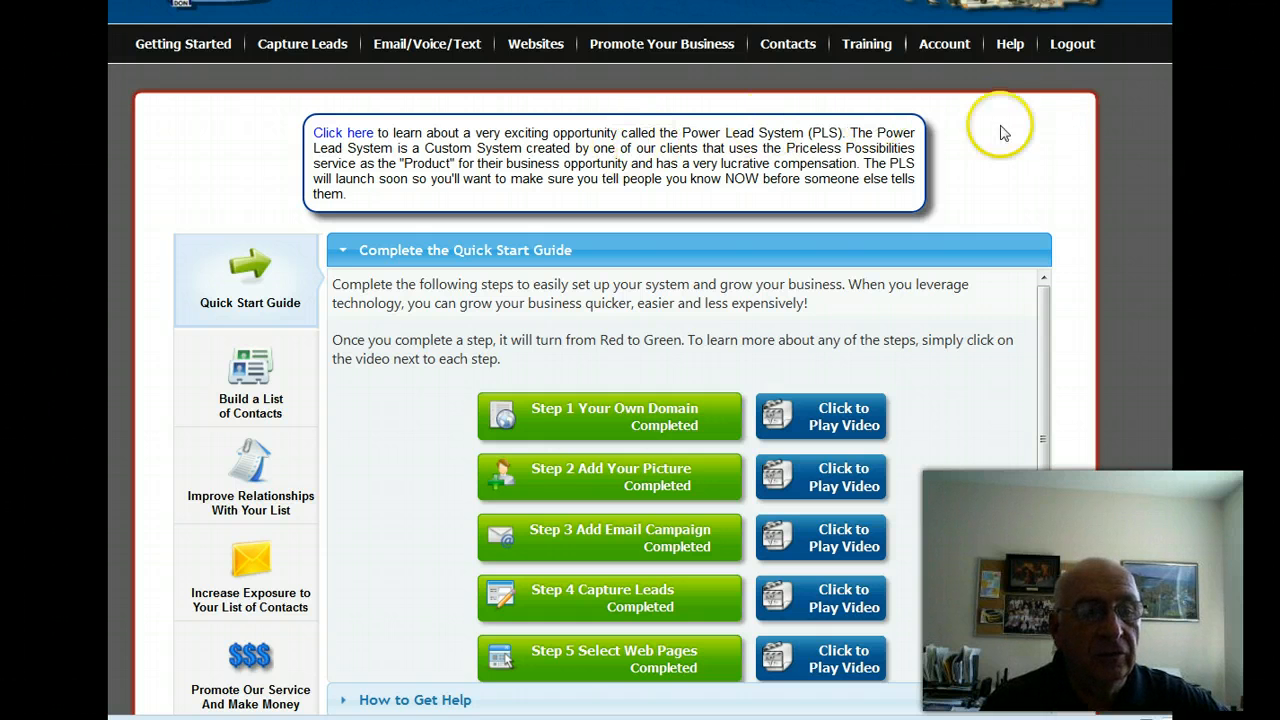
- Start a new floating capture form of your own design instead of copying an existing one
{"action": "mouse_move", "coordinate": [286, 46]}
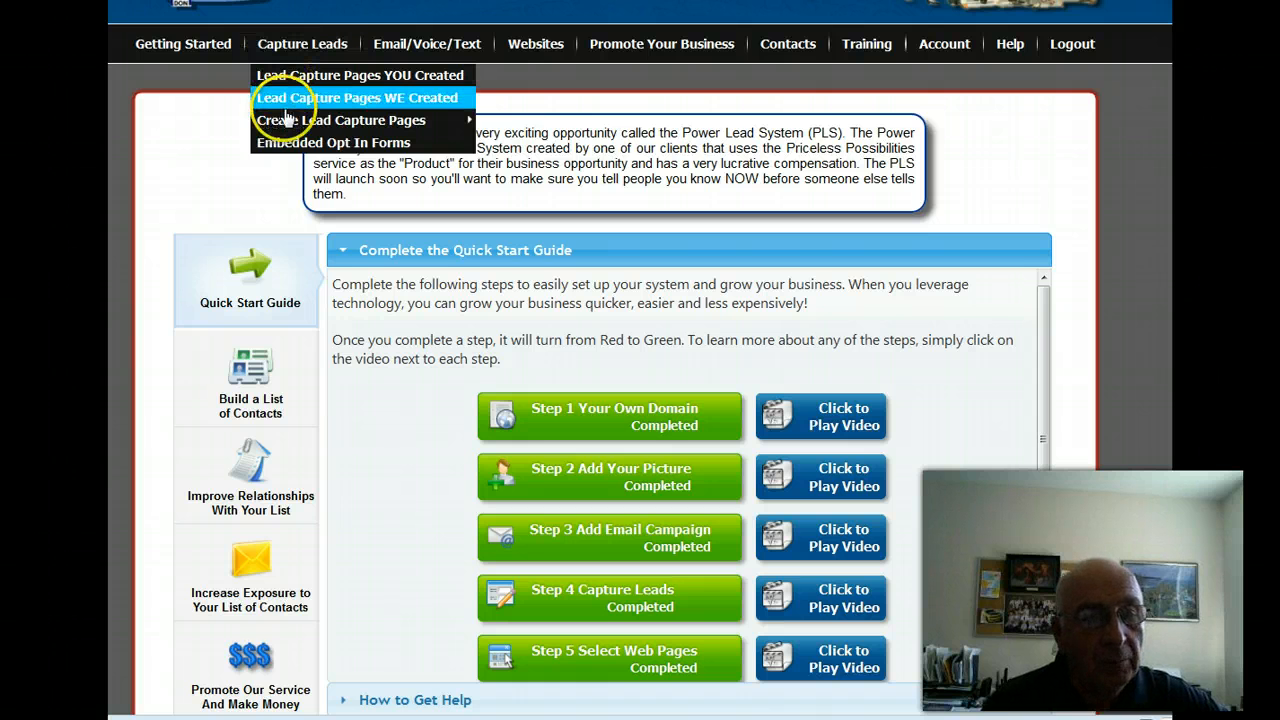
{"action": "mouse_move", "coordinate": [291, 125]}
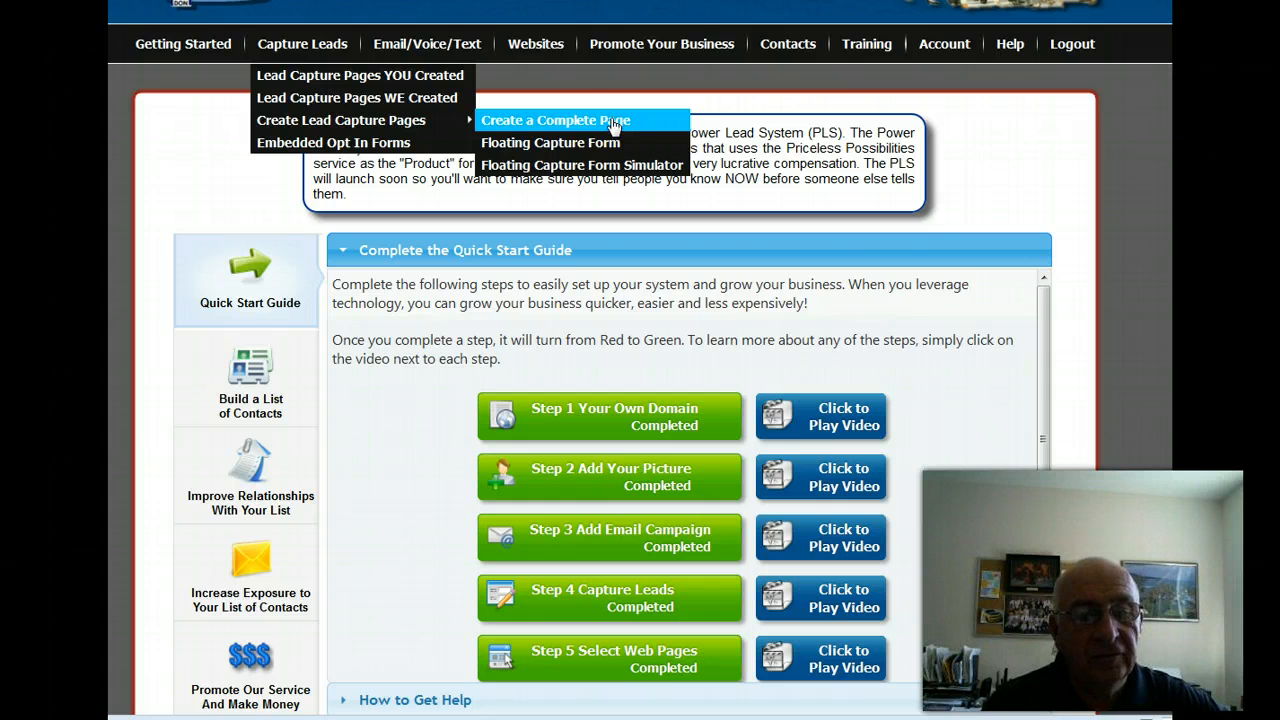
{"action": "left_click", "coordinate": [551, 148]}
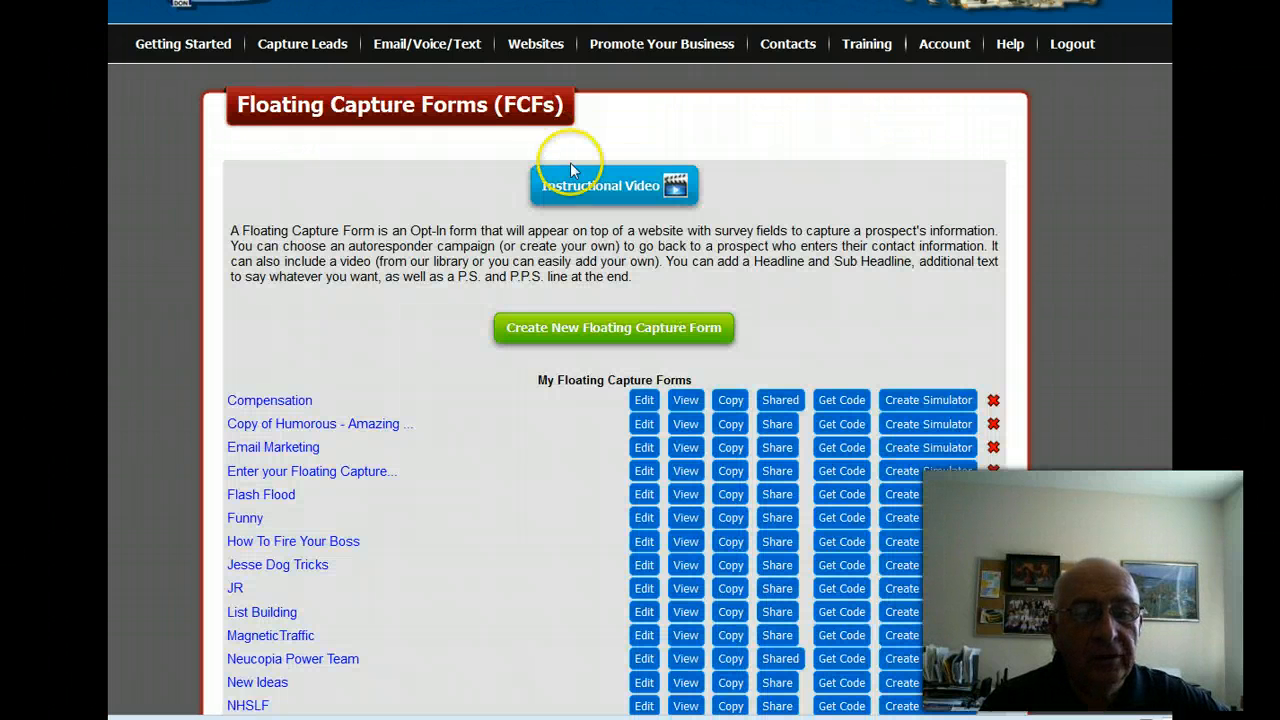
{"action": "left_click", "coordinate": [593, 331]}
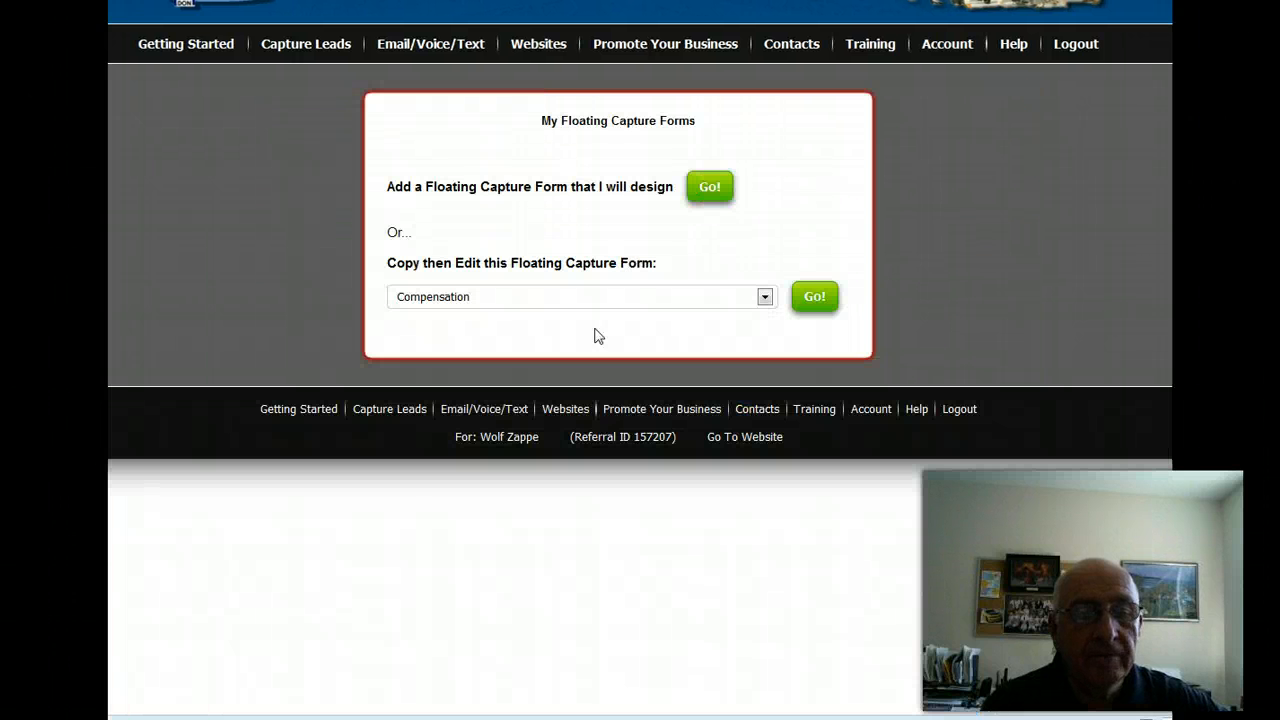
{"action": "left_click", "coordinate": [710, 189]}
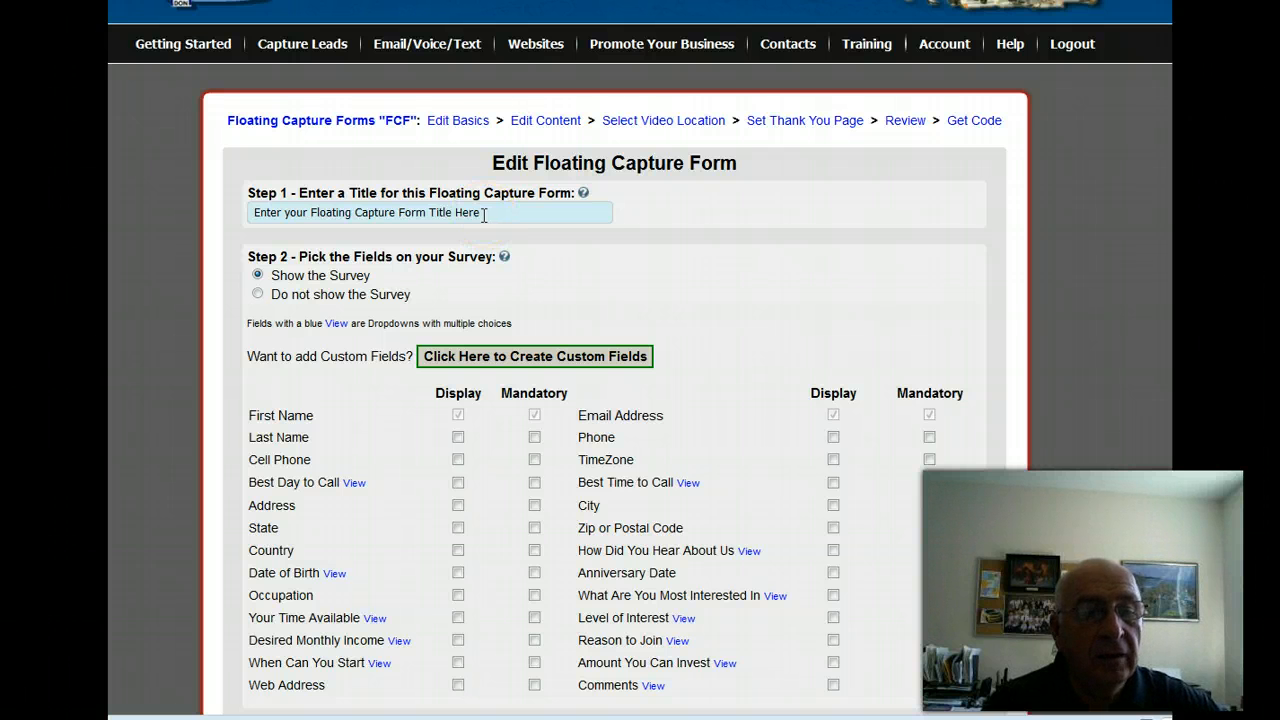
- Title the floating capture form "NH Funny" and choose not to show the survey
{"action": "left_click_drag", "start_coordinate": [484, 215], "coordinate": [266, 210]}
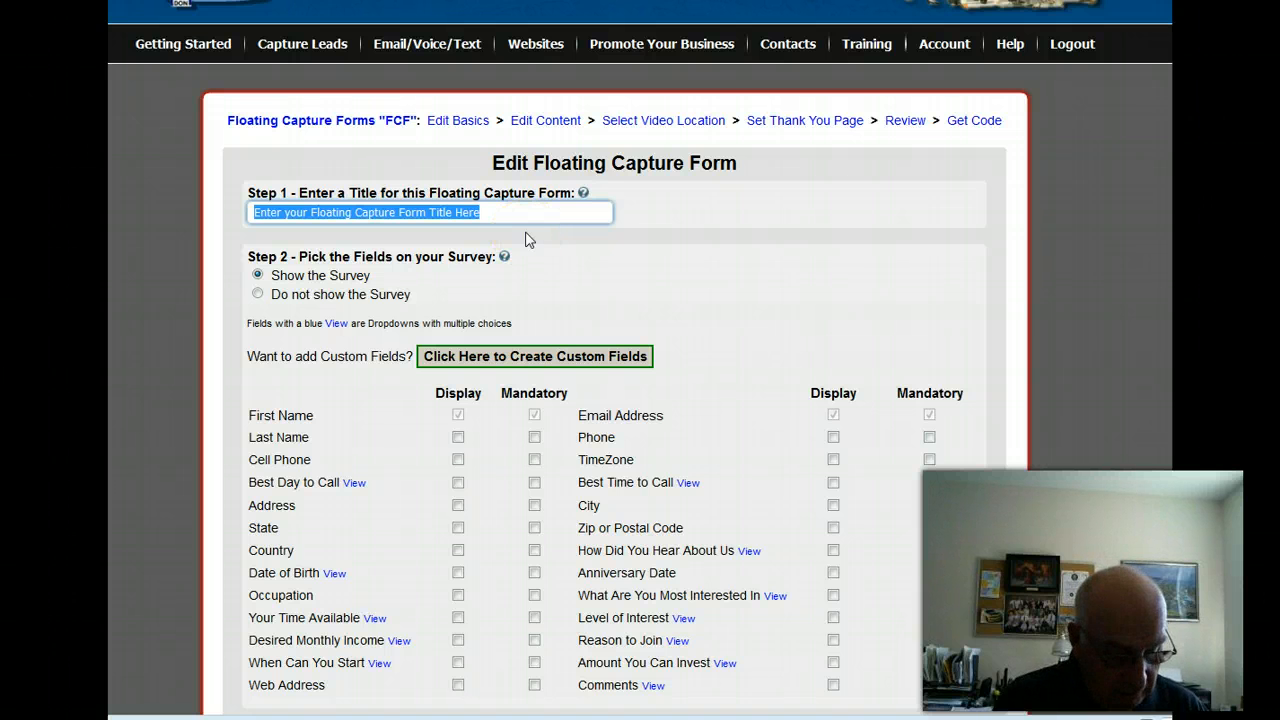
{"action": "type", "text": "NH"}
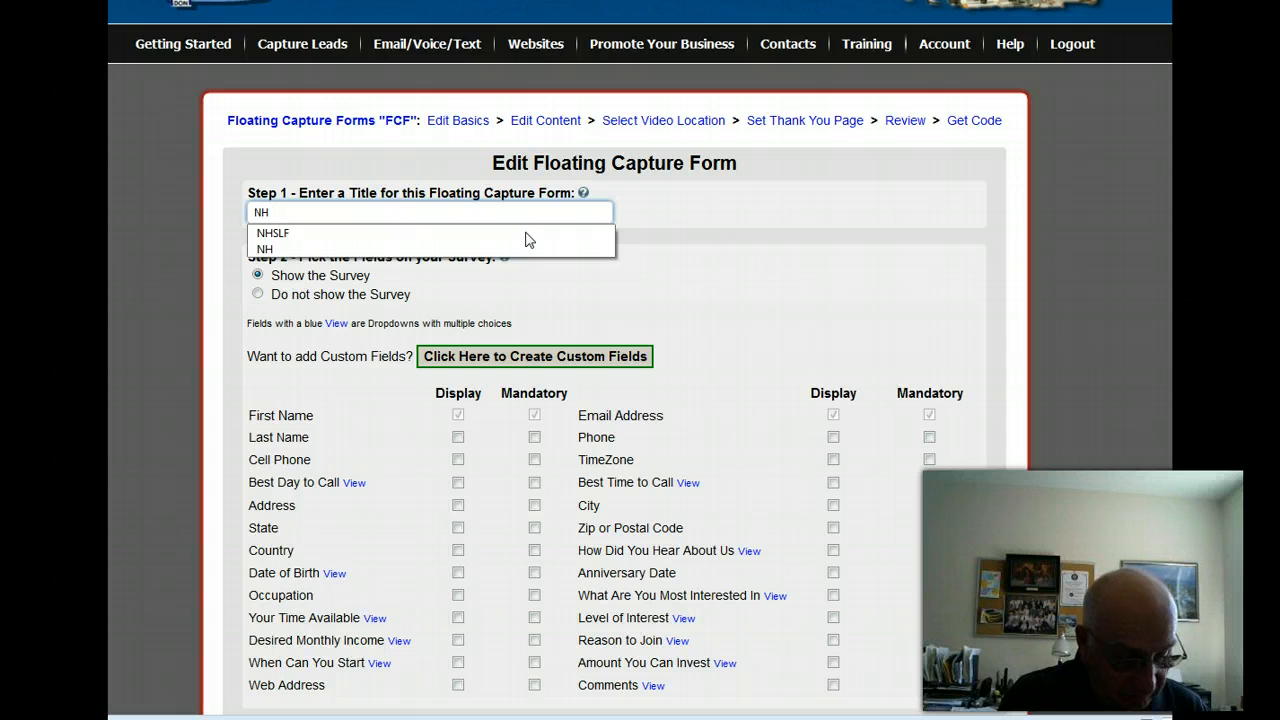
{"action": "type", "text": "Funny"}
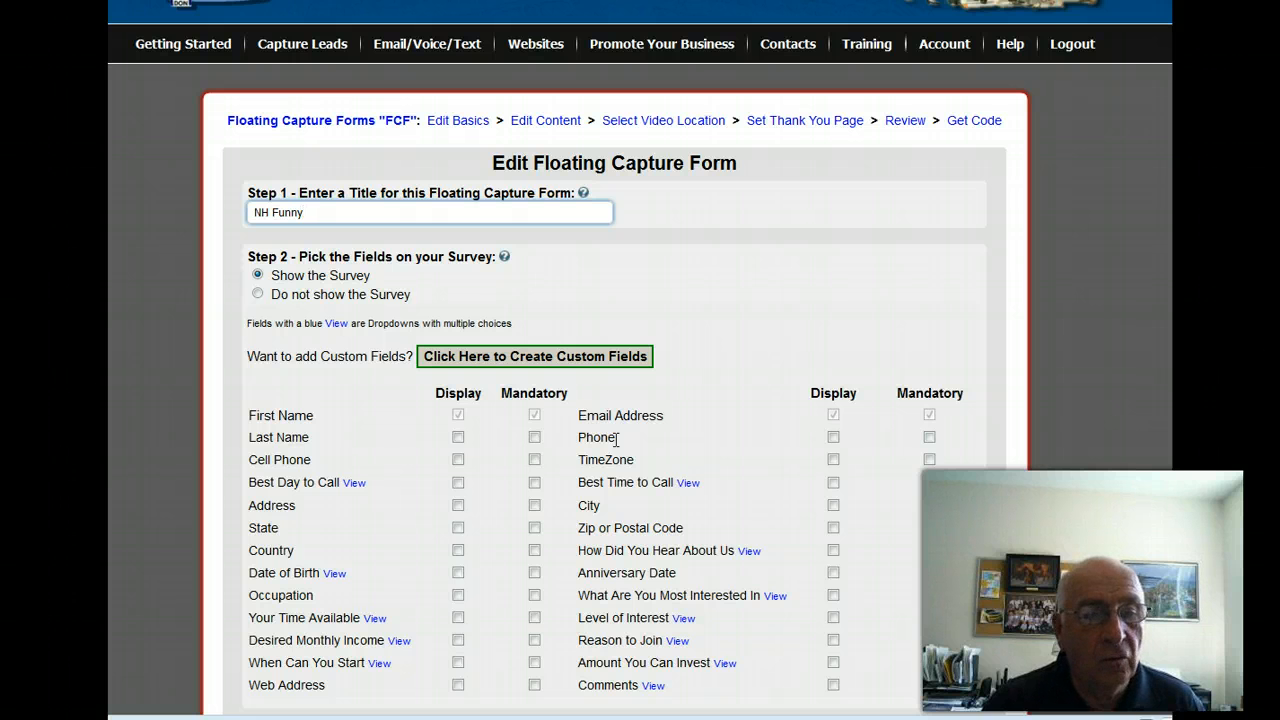
{"action": "left_click", "coordinate": [258, 295]}
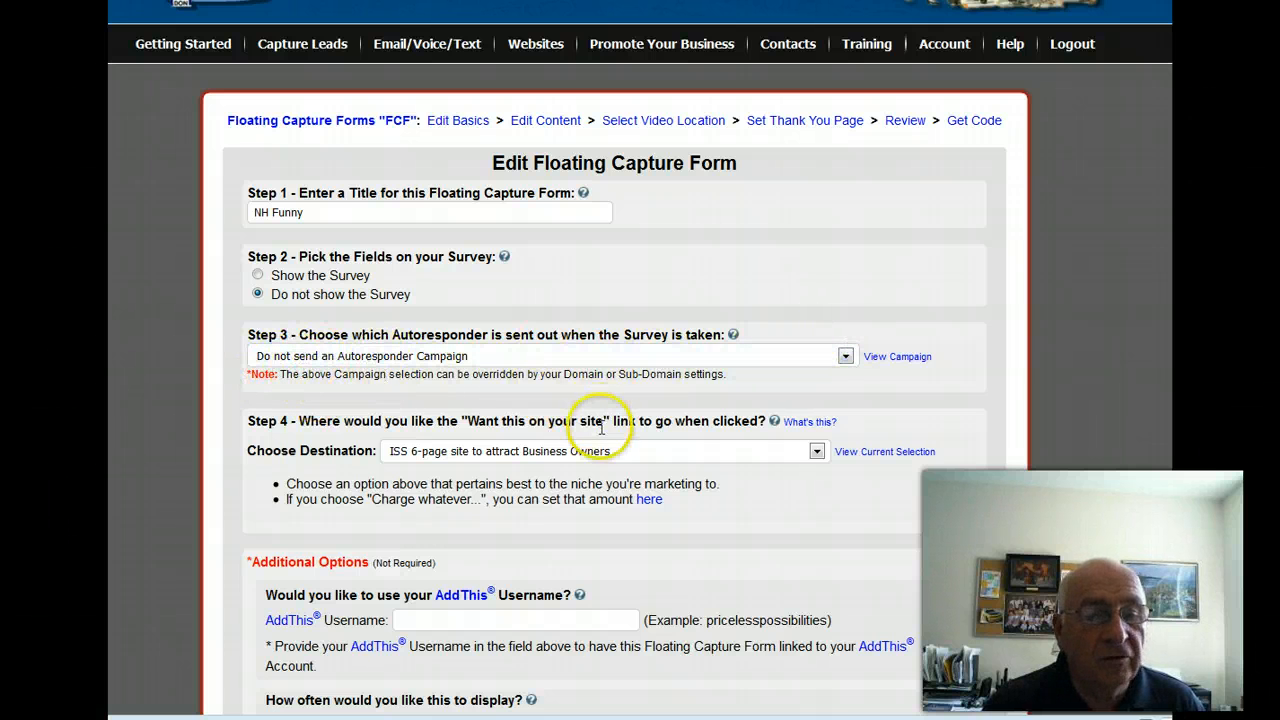
- Set the destination option so that the "Want this on your site" link is not shown
{"action": "scroll", "coordinate": [600, 429], "scroll_direction": "down", "scroll_amount": 2}
{"action": "left_click", "coordinate": [816, 371]}
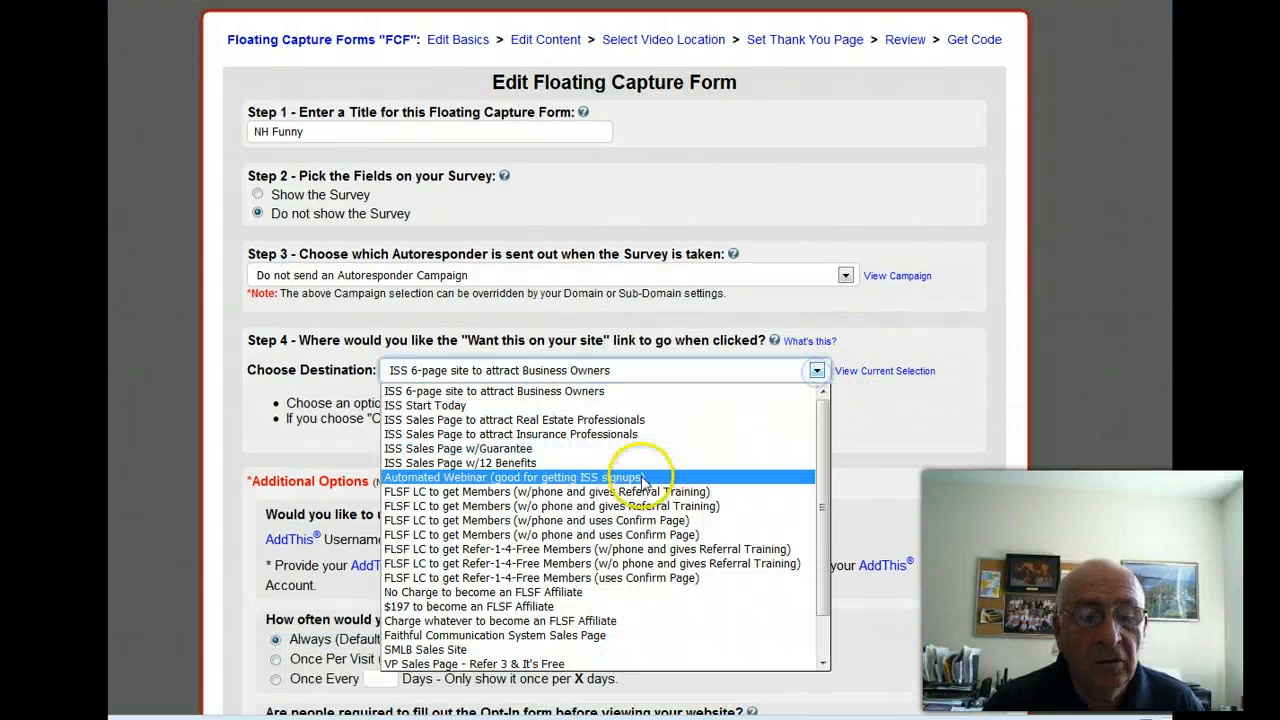
{"action": "scroll", "coordinate": [642, 482], "scroll_direction": "down", "scroll_amount": 1}
{"action": "left_click", "coordinate": [510, 660]}
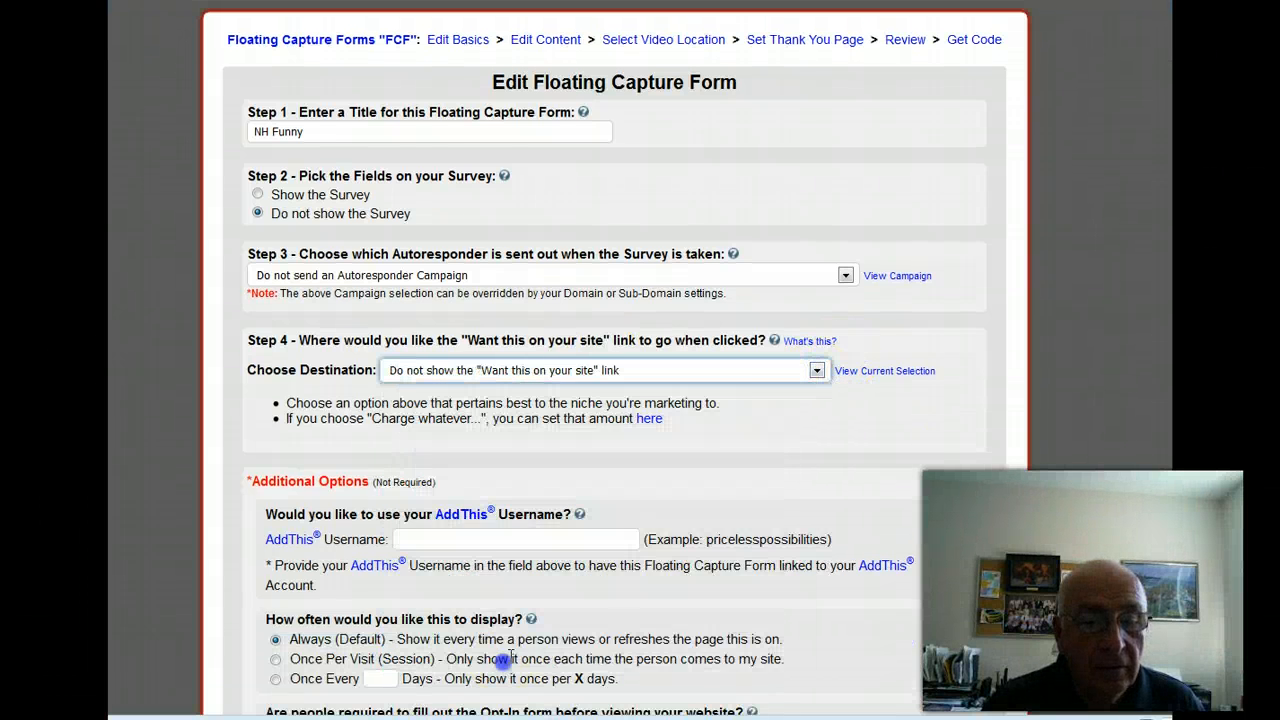
- Set the form's height to 550 px and save the changes to the floating capture form
{"action": "scroll", "coordinate": [470, 500], "scroll_direction": "down", "scroll_amount": 5}
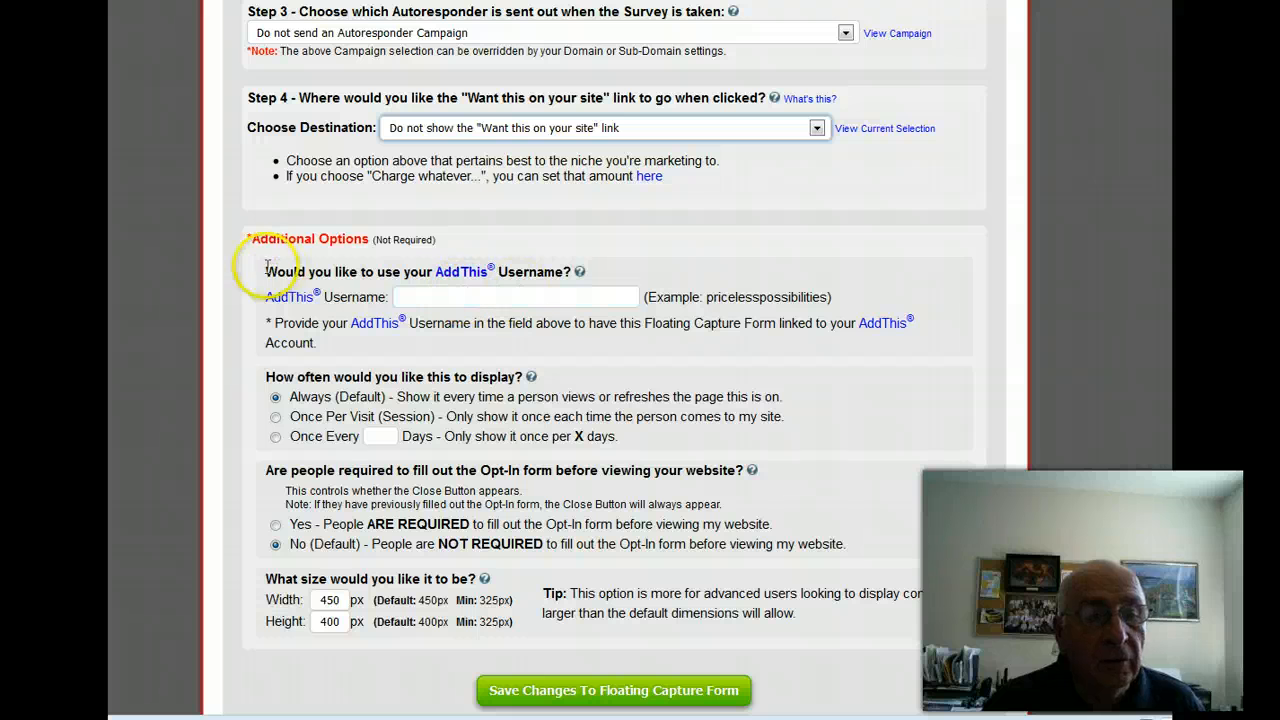
{"action": "left_click", "coordinate": [478, 299]}
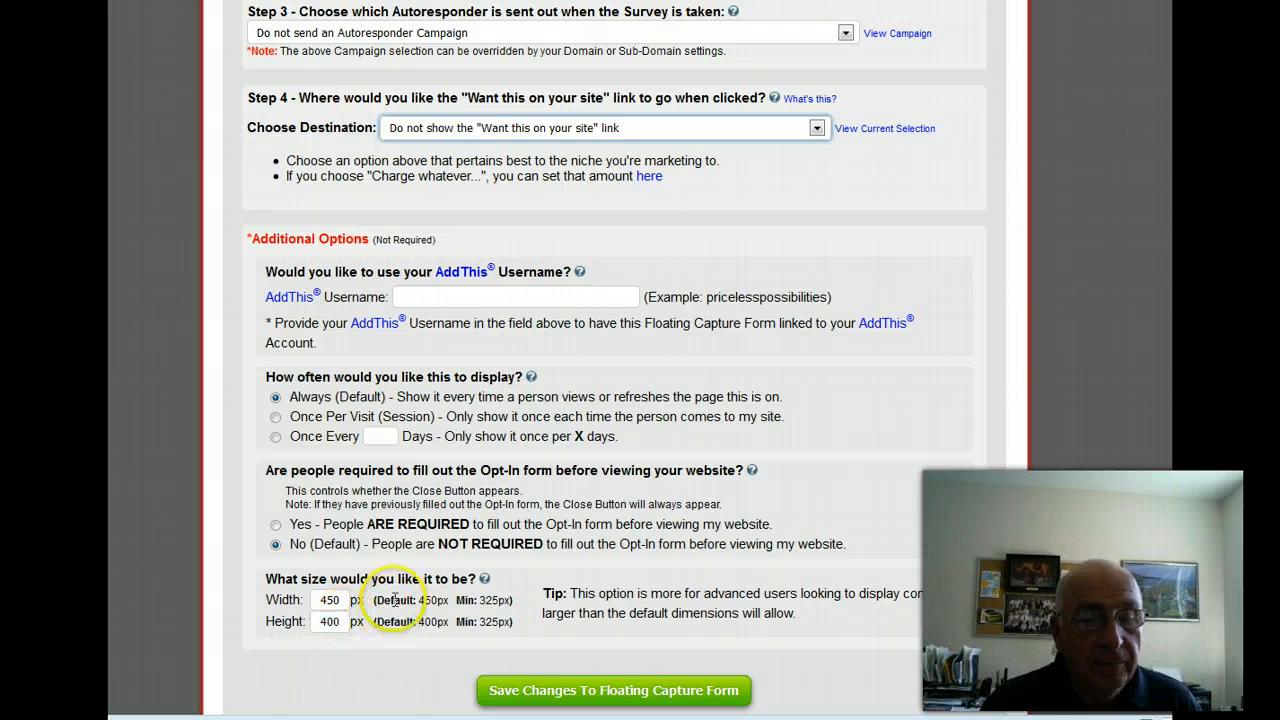
{"action": "double_click", "coordinate": [341, 621]}
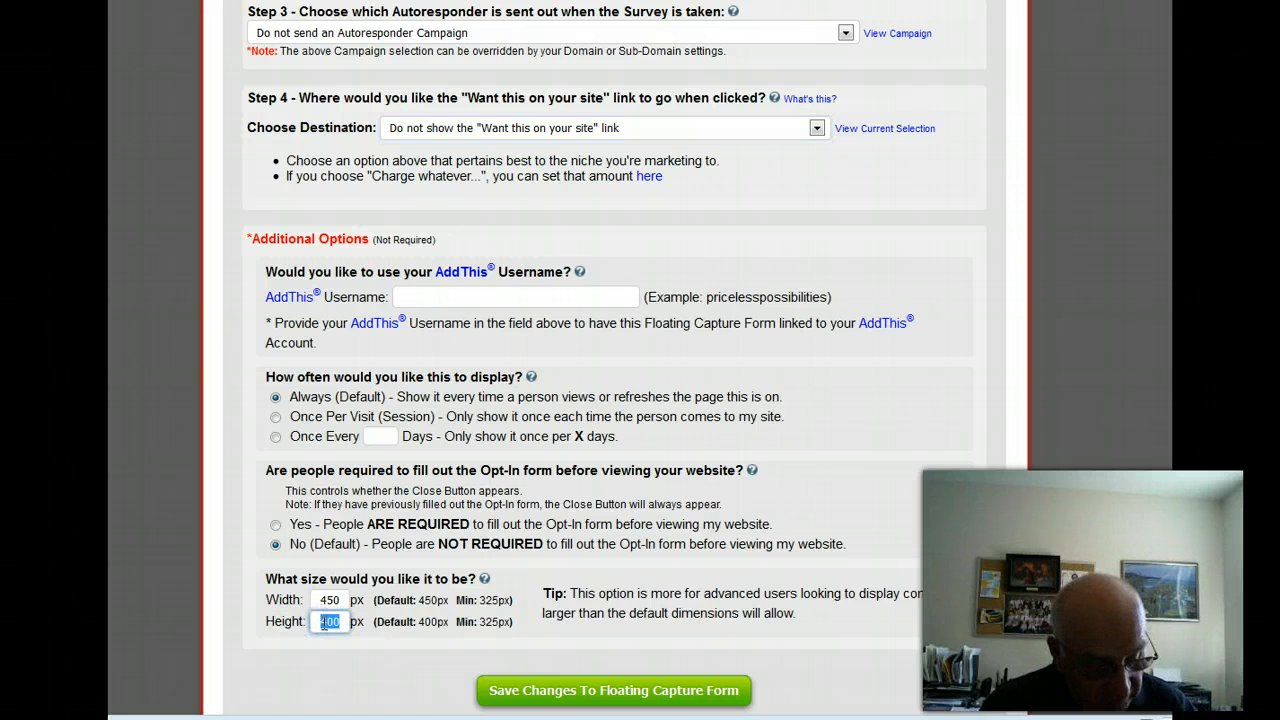
{"action": "type", "text": "55"}
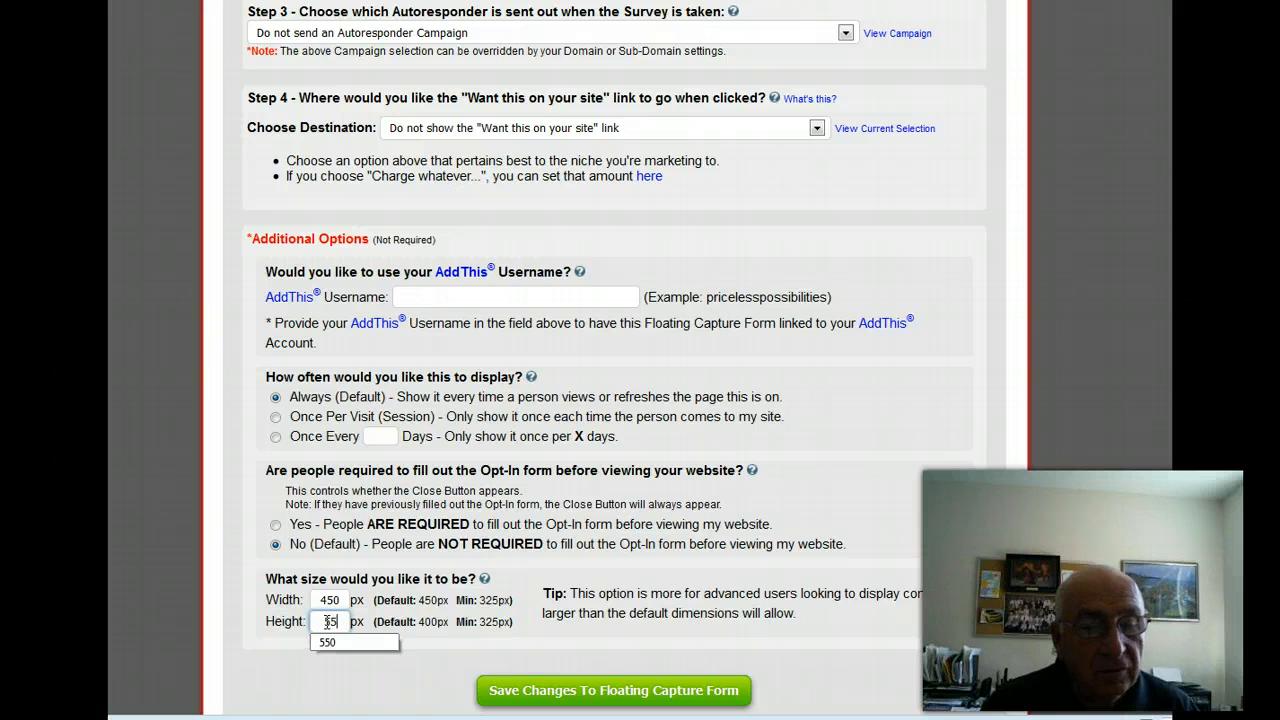
{"action": "type", "text": "0"}
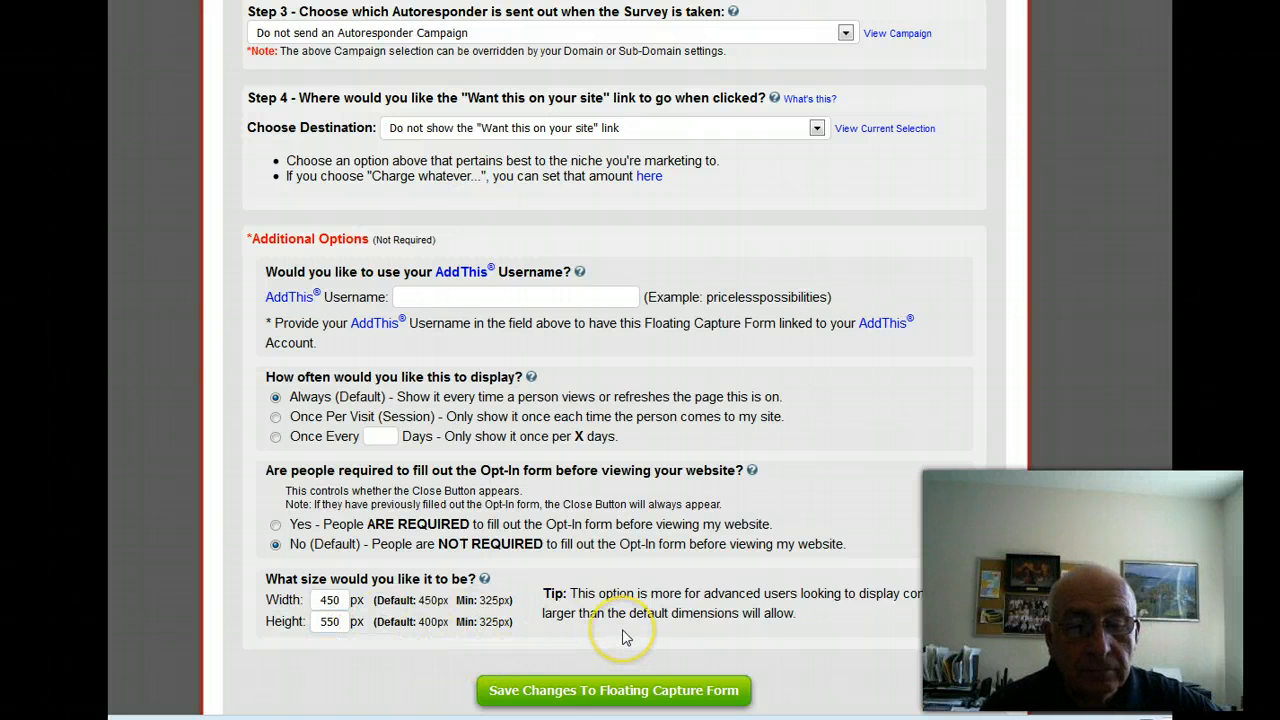
{"action": "left_click", "coordinate": [562, 695]}
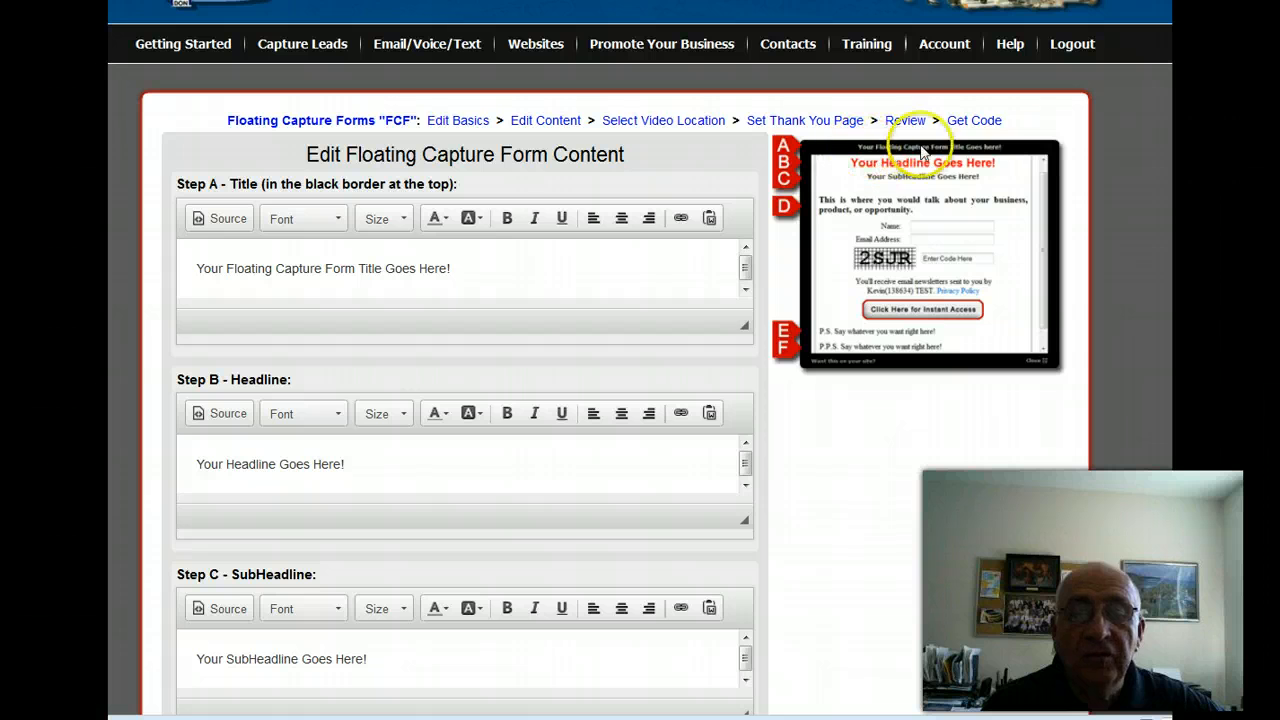
- Replace the title with "Power Lead System" and the headline with "PRE-LAUNCH Power Lead System" copied from the existing pop-up form
{"action": "left_click_drag", "start_coordinate": [453, 270], "coordinate": [145, 297]}
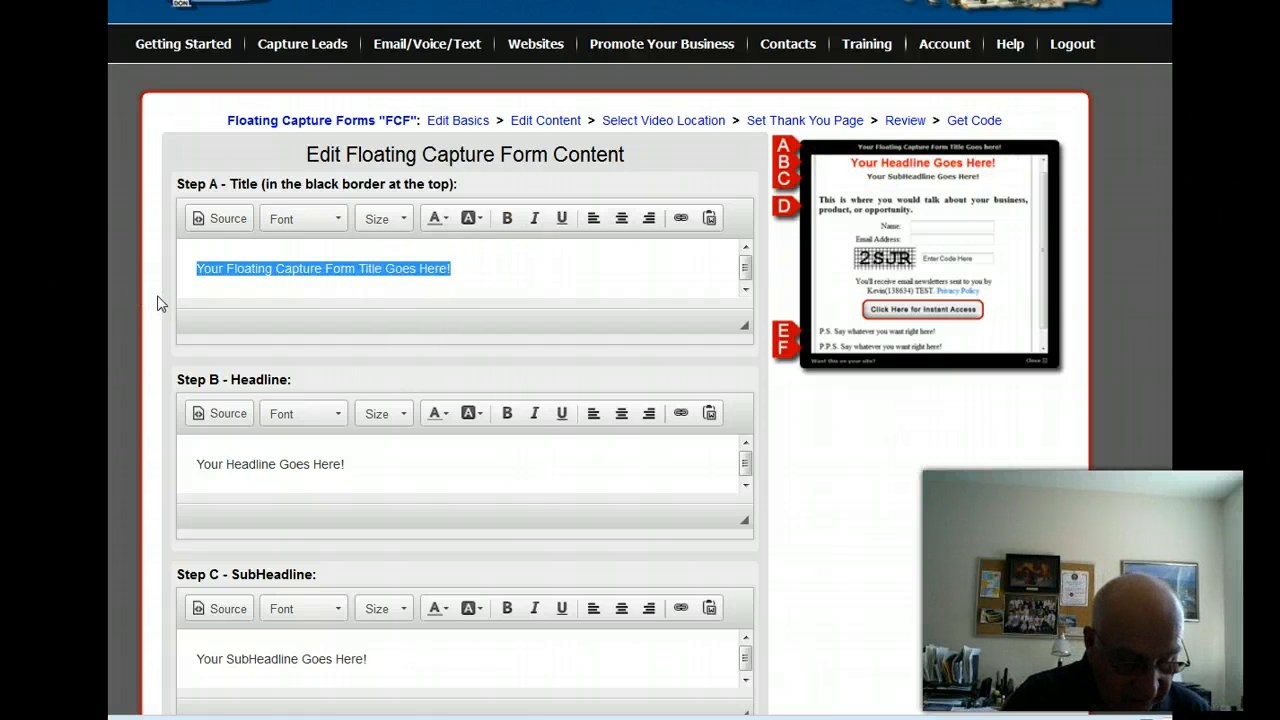
{"action": "type", "text": "Power Lead System"}
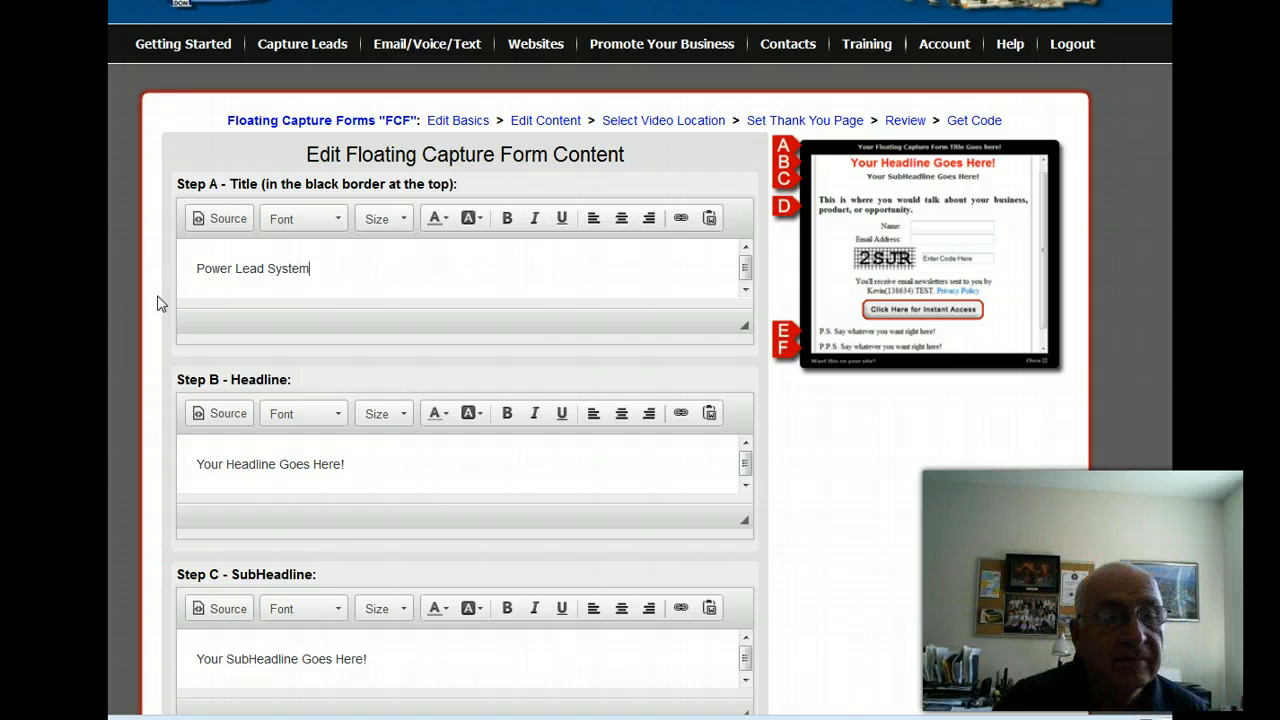
{"action": "left_click", "coordinate": [348, 464]}
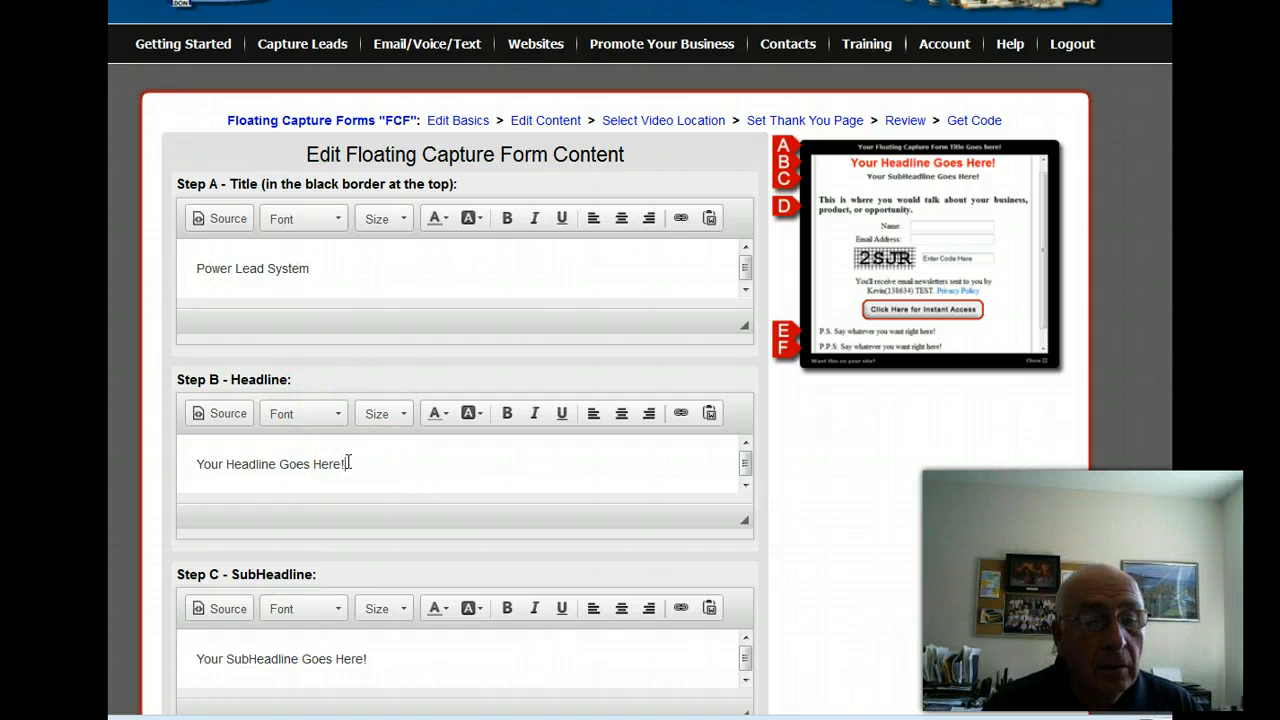
{"action": "left_click_drag", "start_coordinate": [263, 462], "coordinate": [196, 463]}
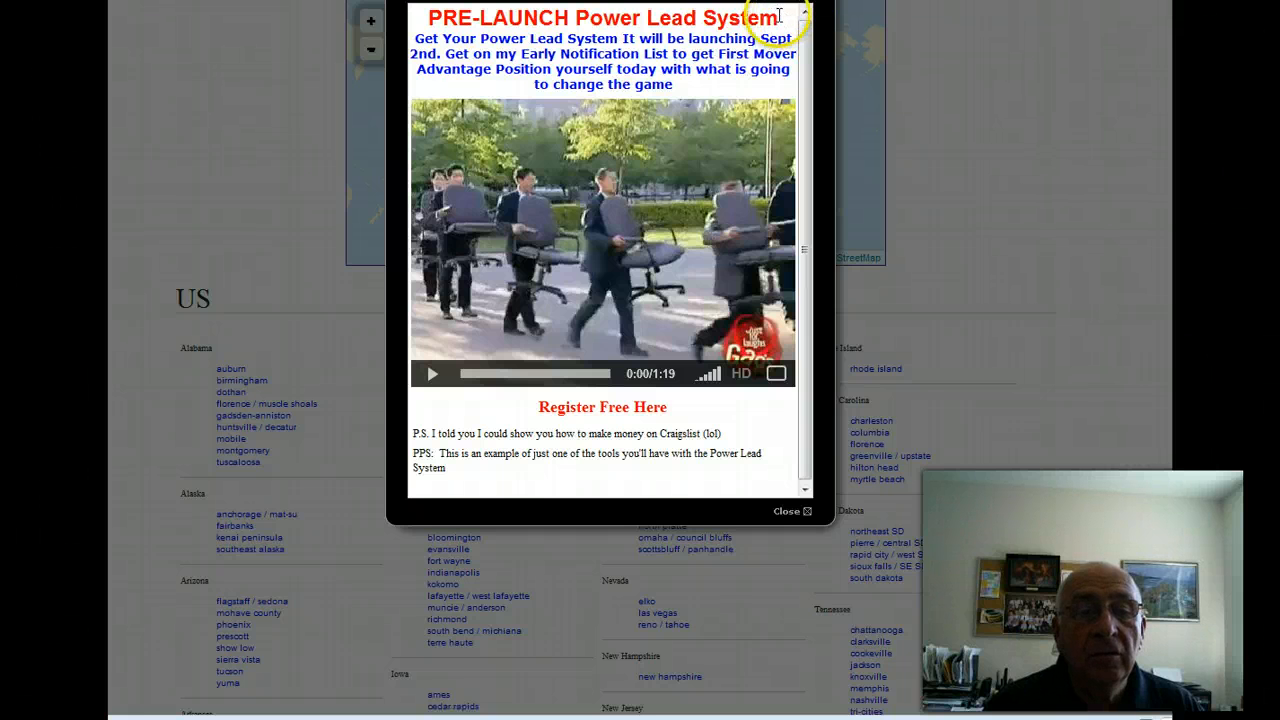
{"action": "left_click_drag", "start_coordinate": [778, 18], "coordinate": [431, 18]}
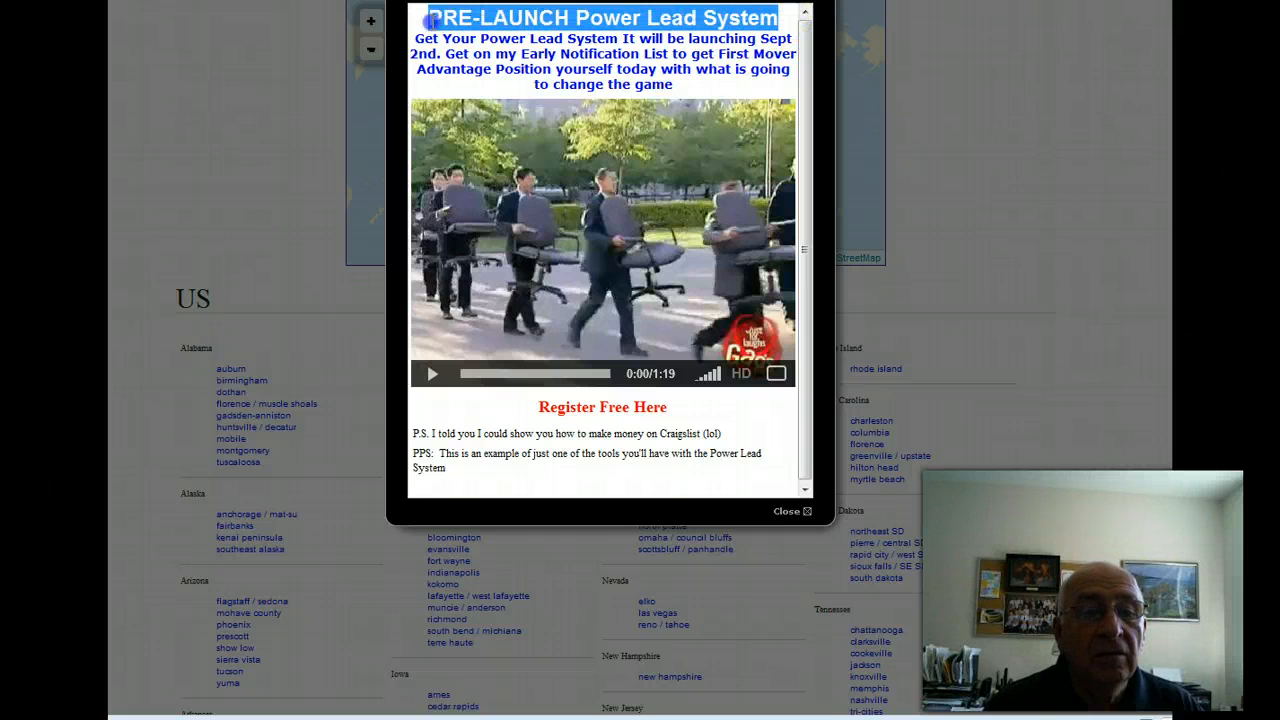
{"action": "right_click", "coordinate": [440, 20]}
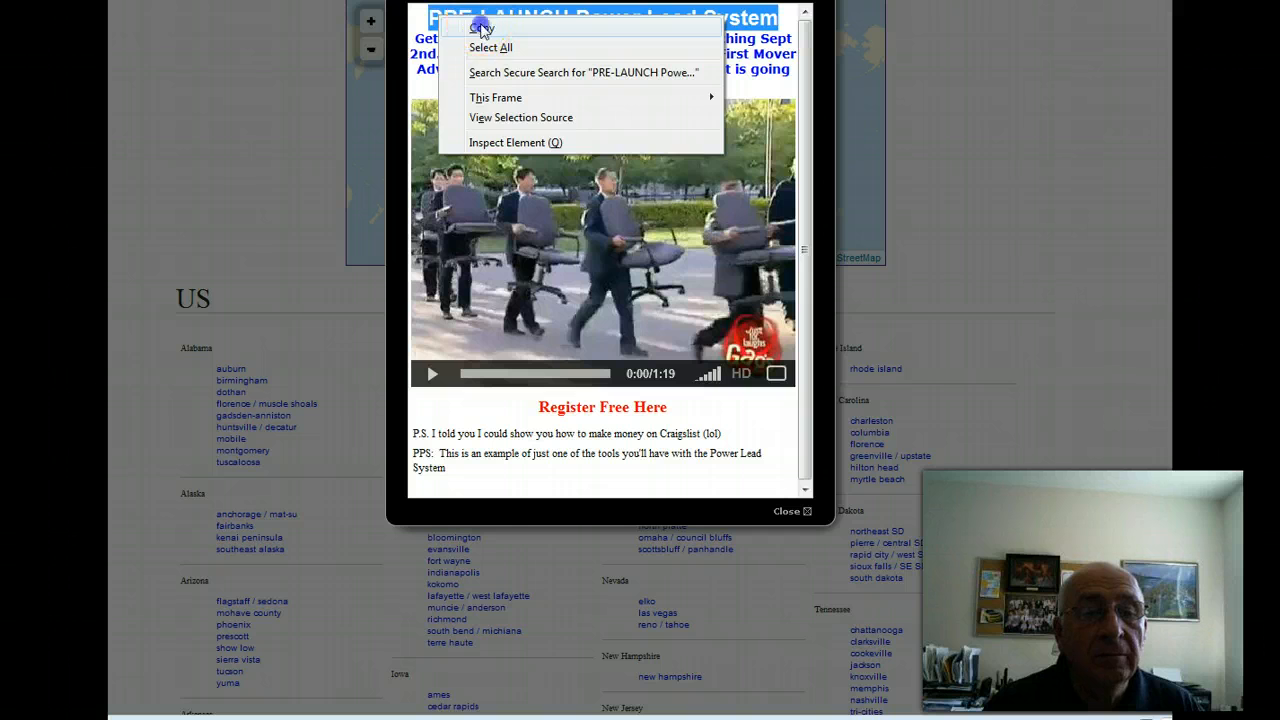
{"action": "left_click", "coordinate": [480, 25]}
{"action": "left_click", "coordinate": [300, 2]}
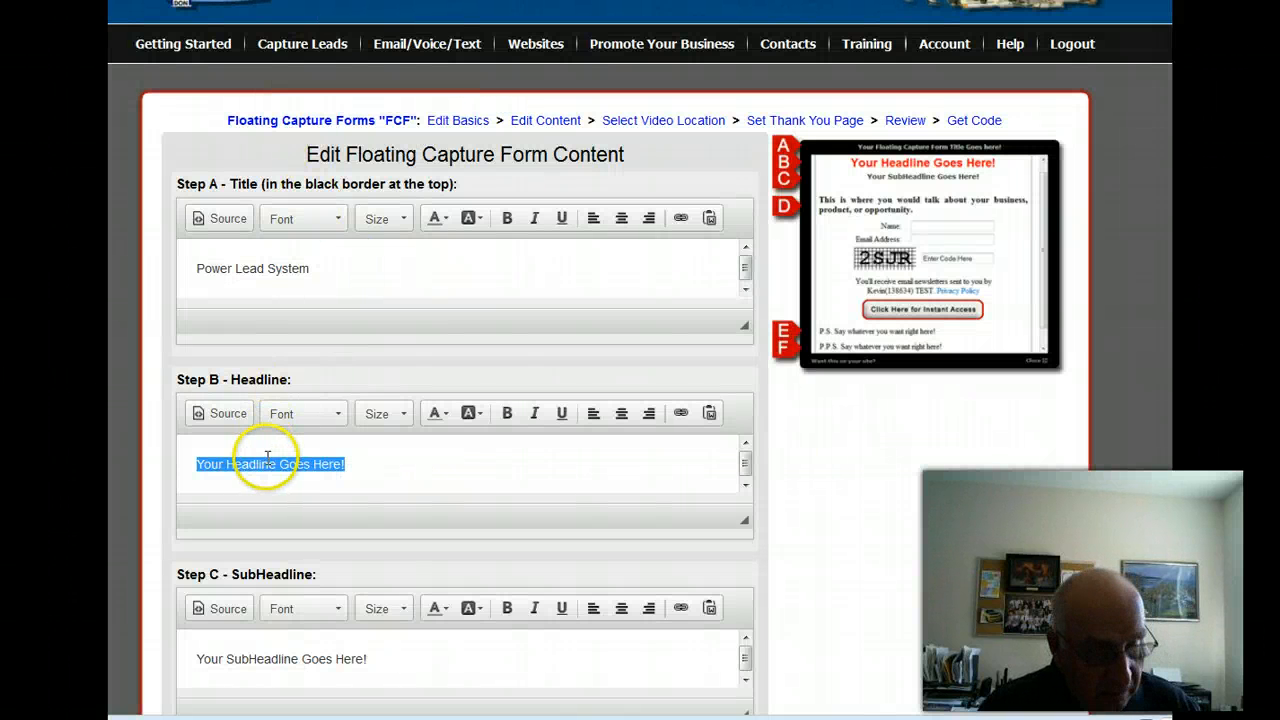
{"action": "key", "text": "ctrl+v"}
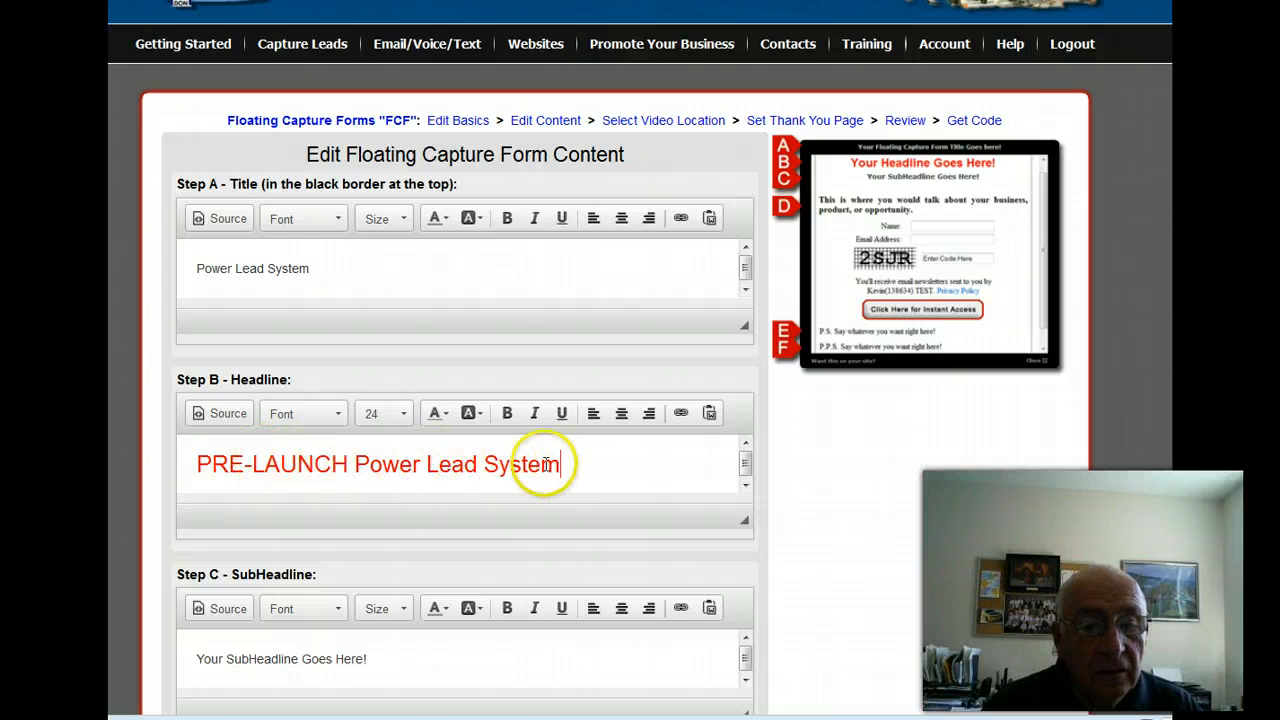
- Center the "PRE-LAUNCH Power Lead System" headline
{"action": "left_click_drag", "start_coordinate": [193, 466], "coordinate": [562, 478]}
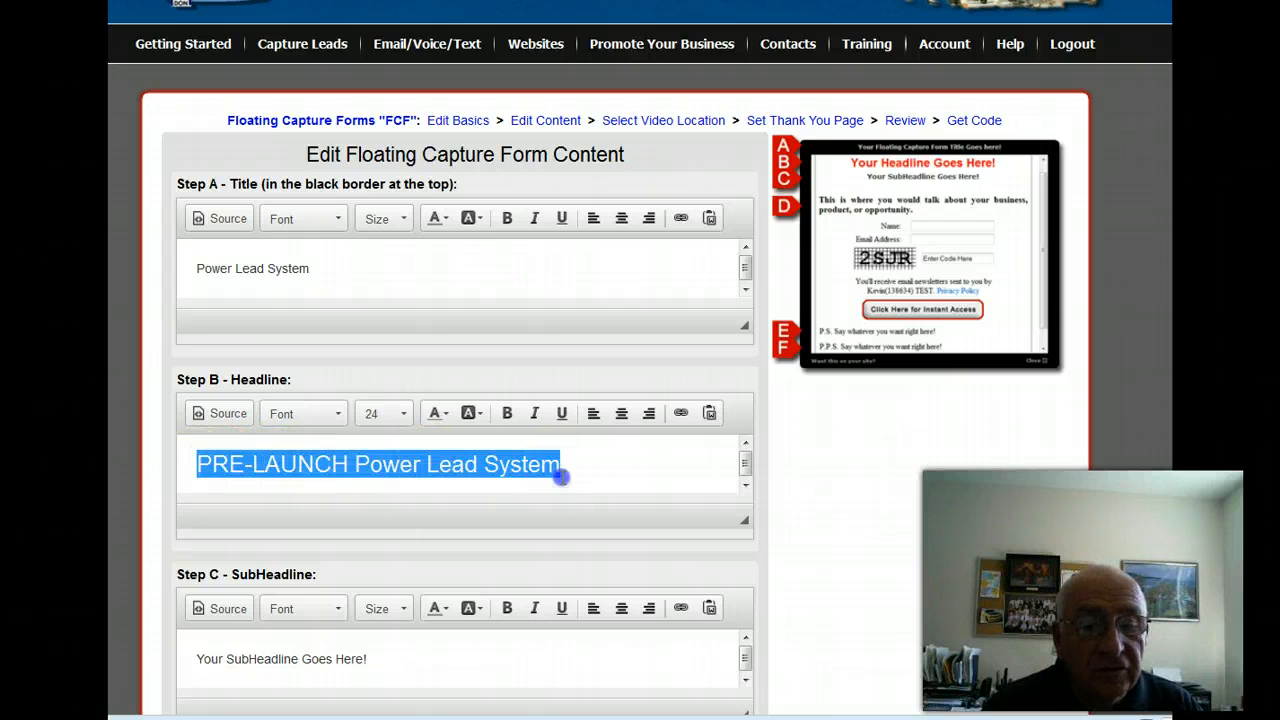
{"action": "left_click", "coordinate": [624, 420]}
{"action": "left_click", "coordinate": [678, 465]}
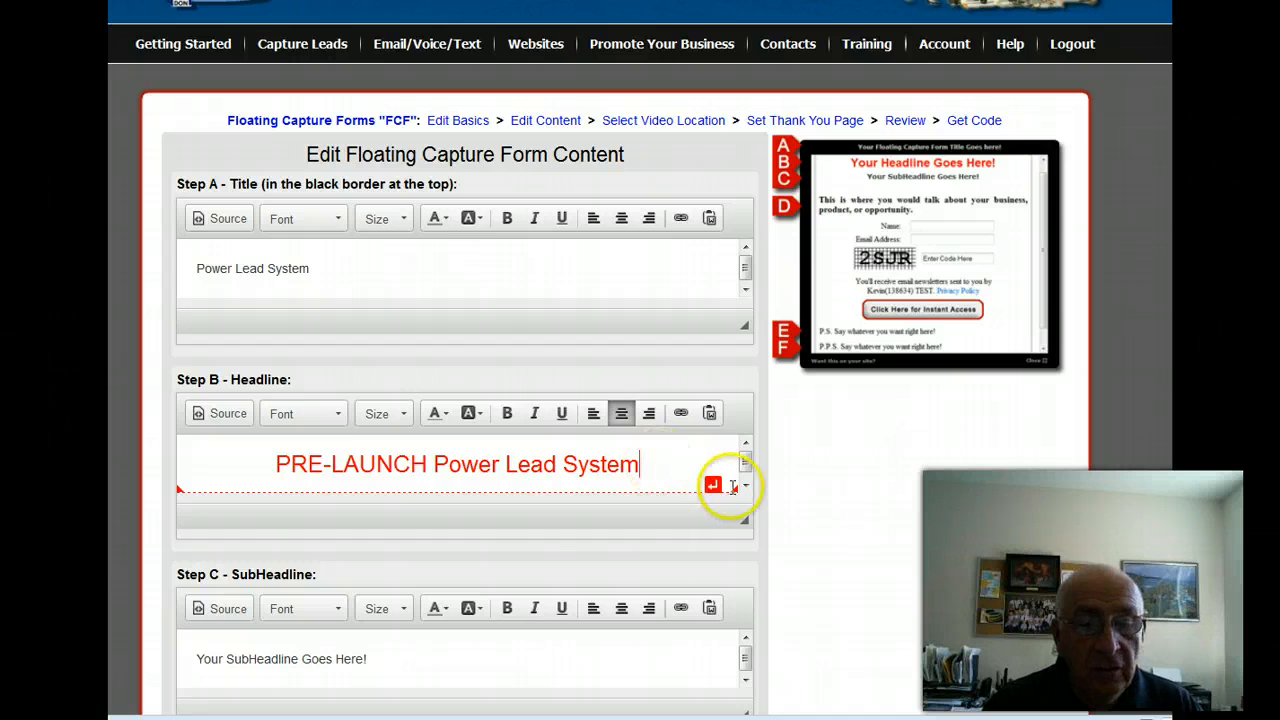
- Replace the subheadline with the blue "Get Your Power Lead System" paragraph copied from the existing pop-up form, and center it
{"action": "scroll", "coordinate": [641, 467], "scroll_direction": "down", "scroll_amount": 3}
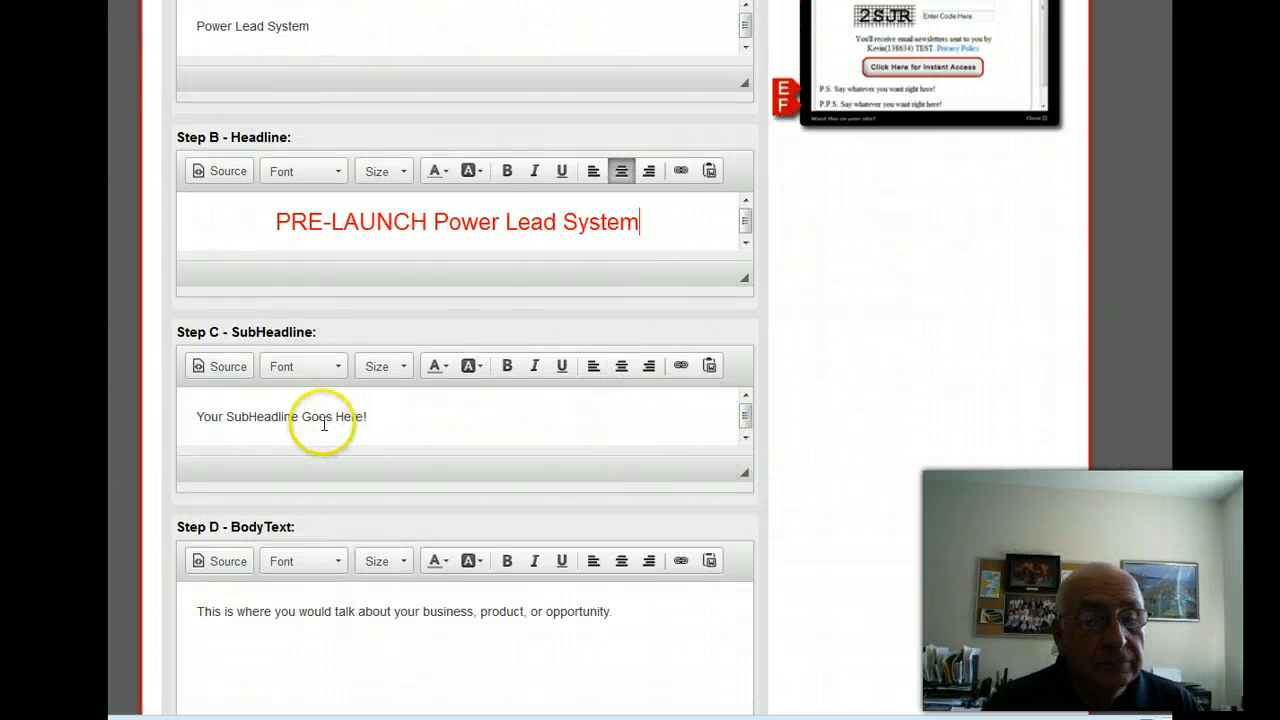
{"action": "left_click_drag", "start_coordinate": [369, 416], "coordinate": [188, 414]}
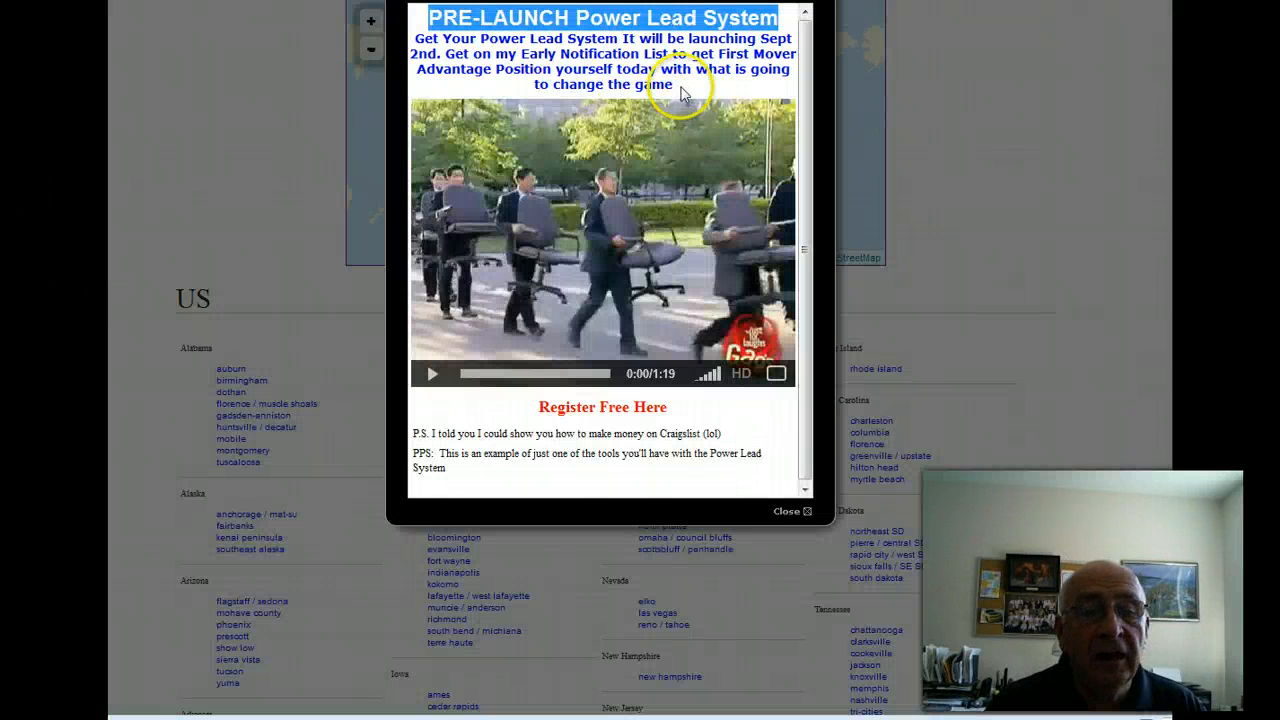
{"action": "left_click_drag", "start_coordinate": [662, 84], "coordinate": [406, 40]}
{"action": "right_click", "coordinate": [490, 47]}
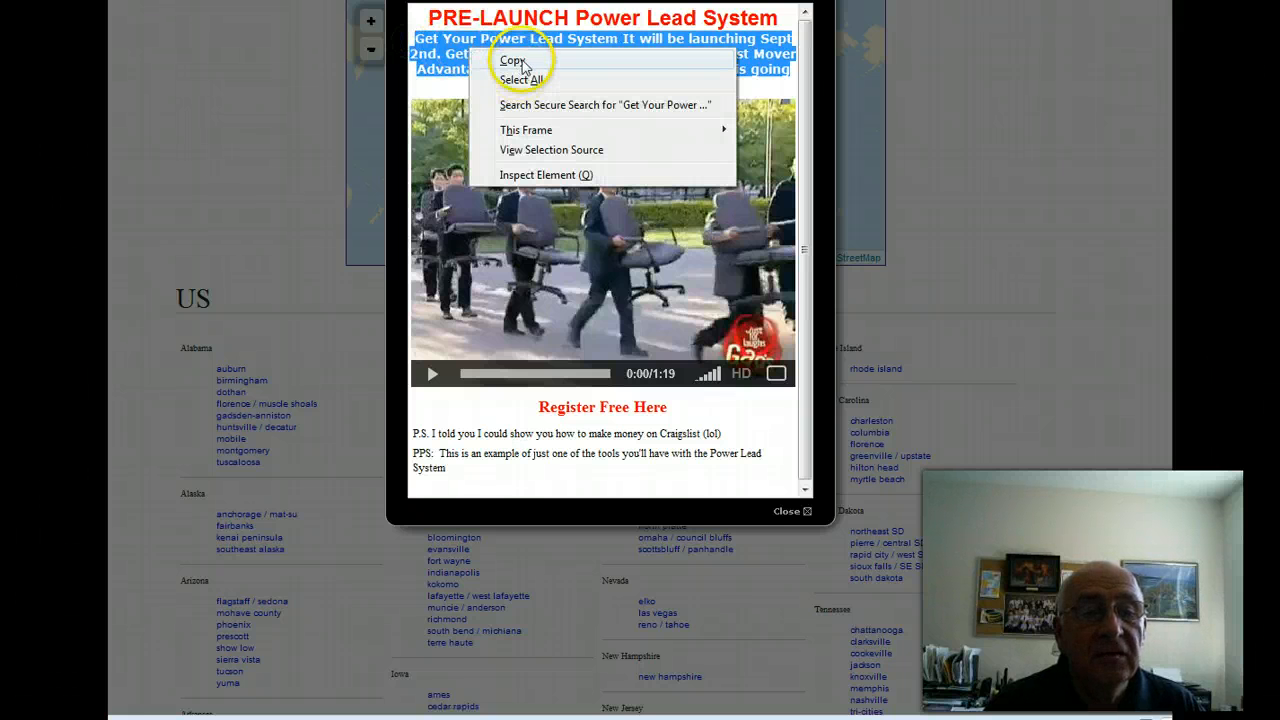
{"action": "left_click", "coordinate": [513, 61]}
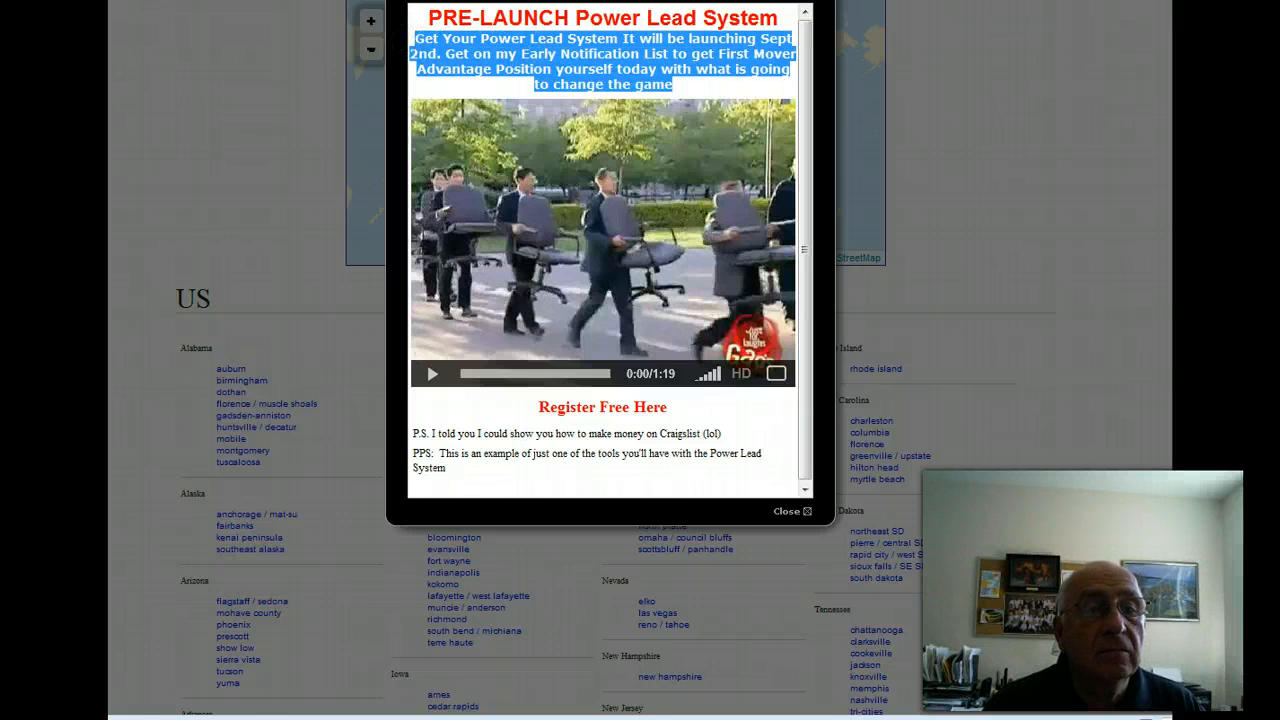
{"action": "left_click", "coordinate": [368, 2]}
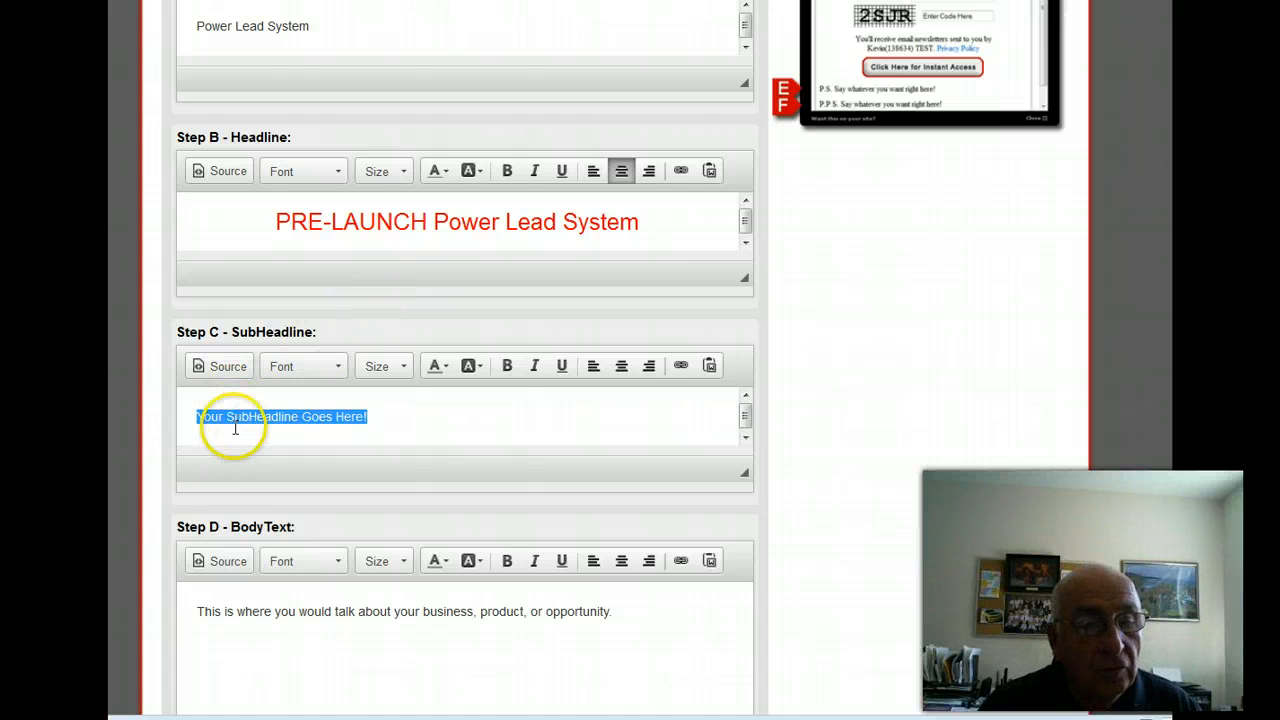
{"action": "key", "text": "ctrl+v"}
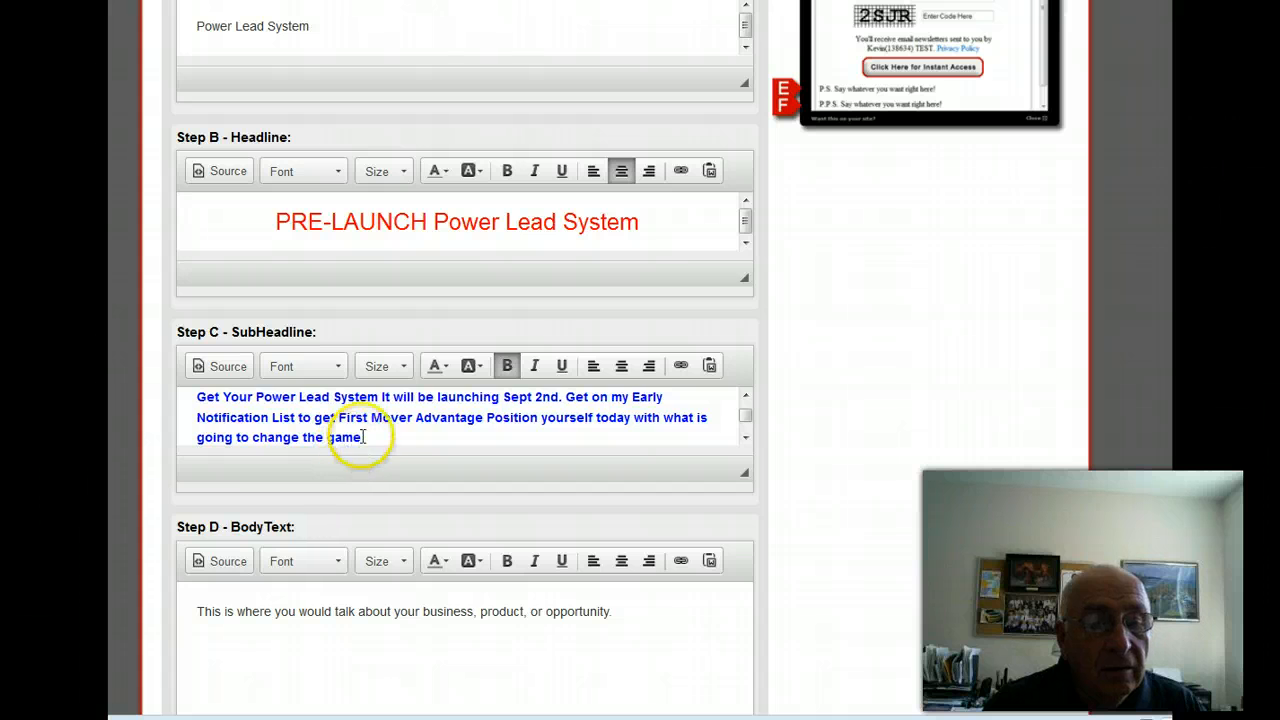
{"action": "left_click_drag", "start_coordinate": [362, 438], "coordinate": [192, 397]}
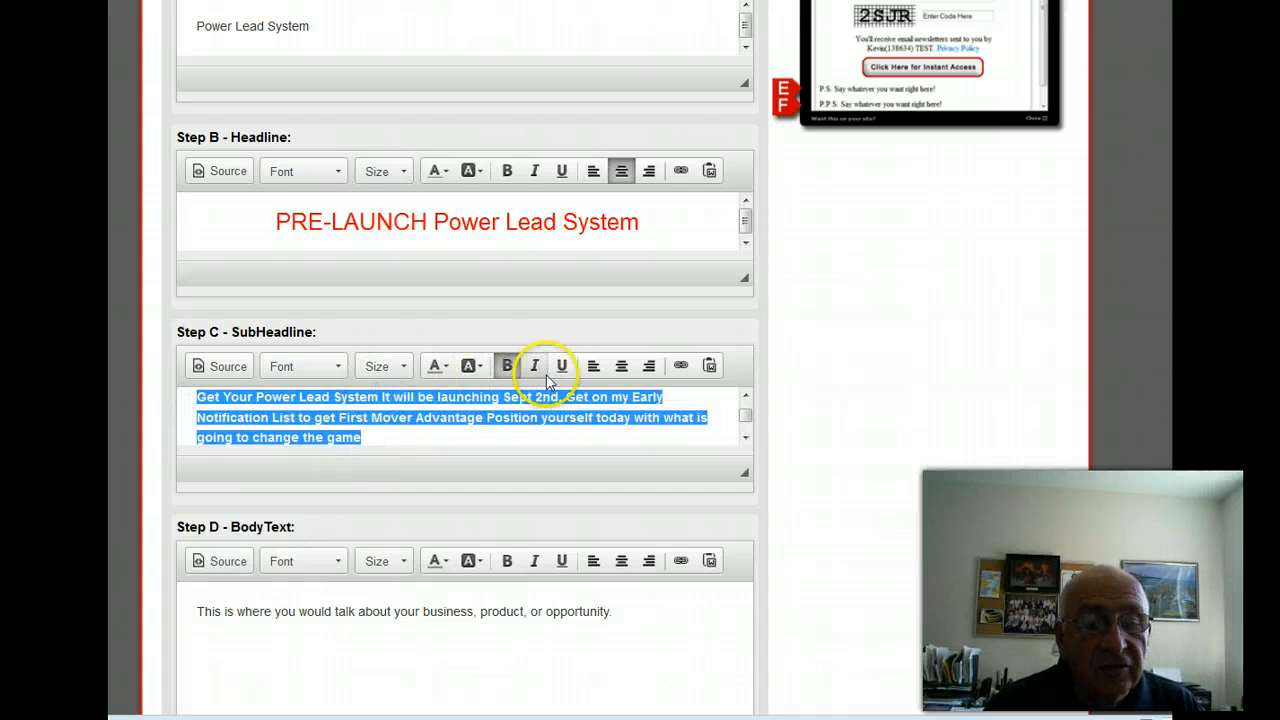
{"action": "left_click", "coordinate": [621, 368]}
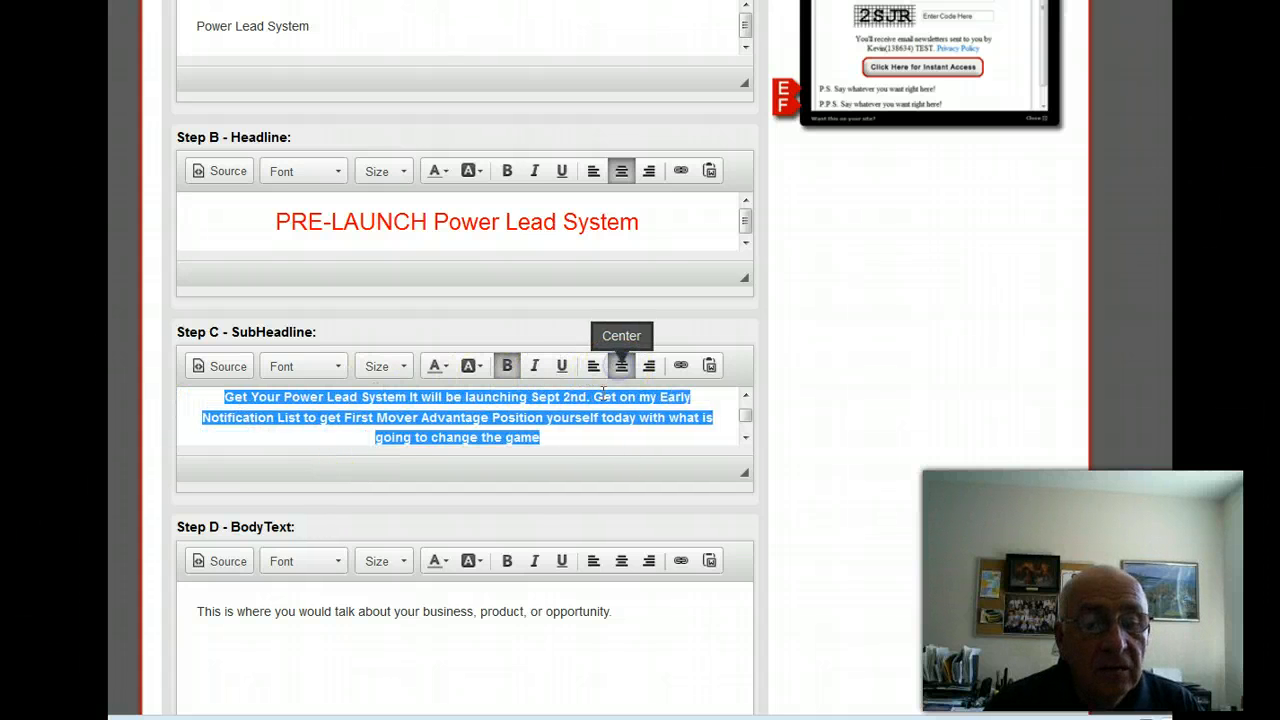
- Replace the body text placeholder with "Register Free Here" and the P.S. and PPS lines copied from the existing pop-up form
{"action": "left_click", "coordinate": [781, 448]}
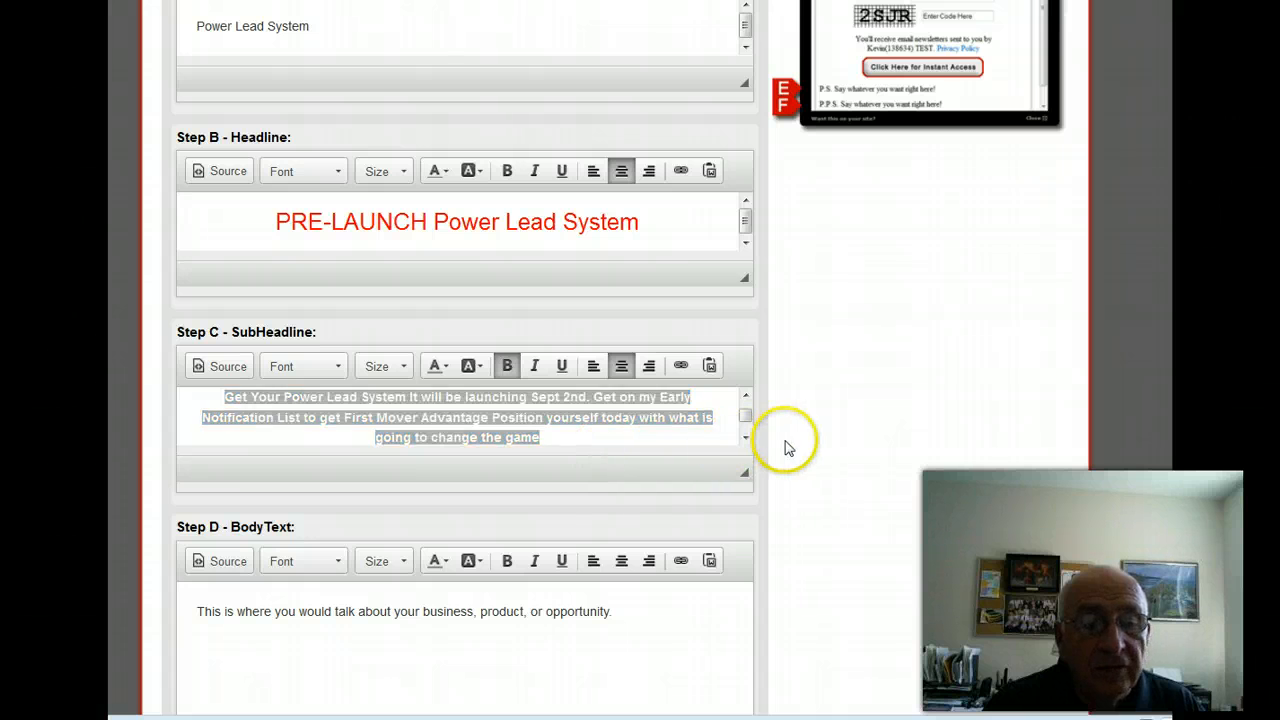
{"action": "left_click", "coordinate": [655, 438]}
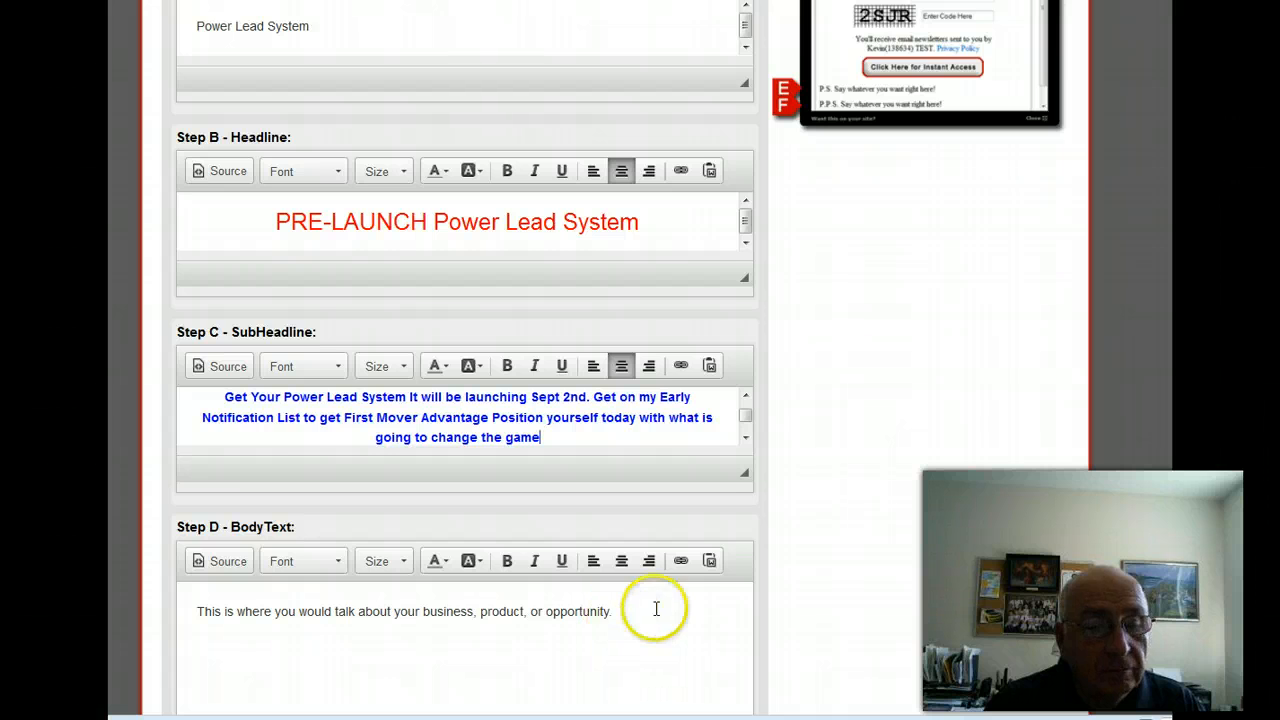
{"action": "scroll", "coordinate": [654, 606], "scroll_direction": "down", "scroll_amount": 1}
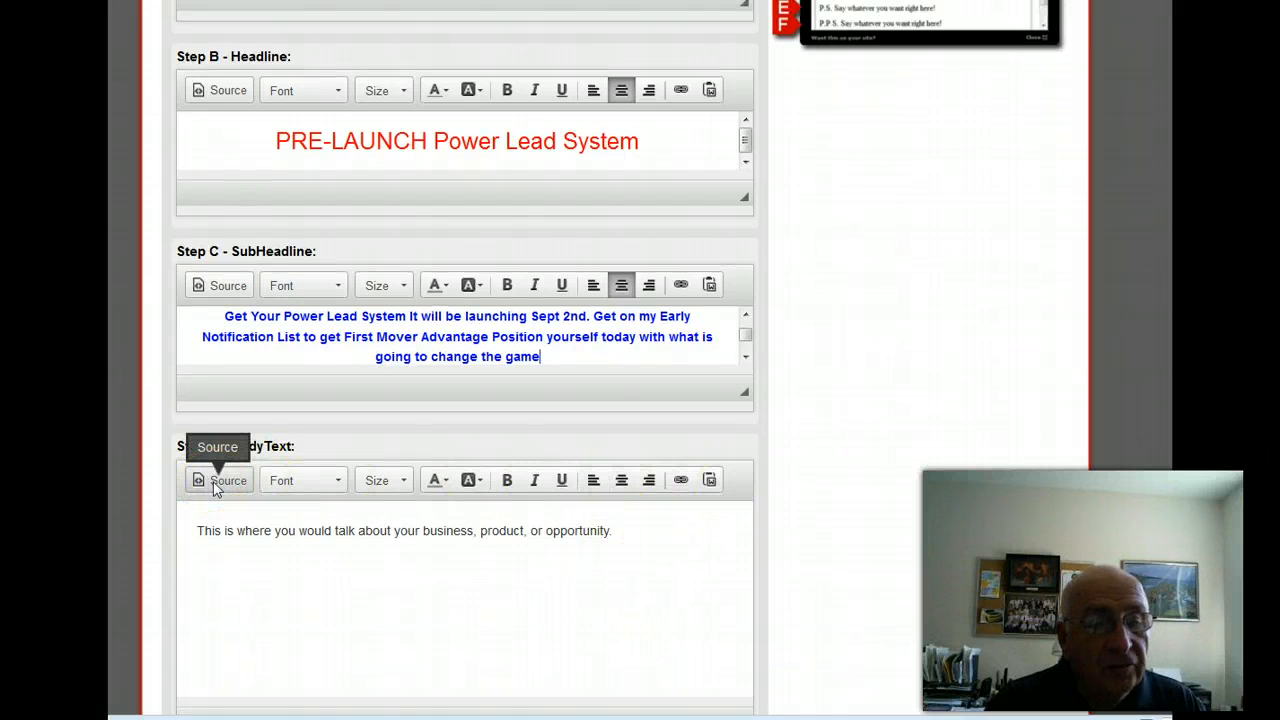
{"action": "left_click", "coordinate": [616, 530]}
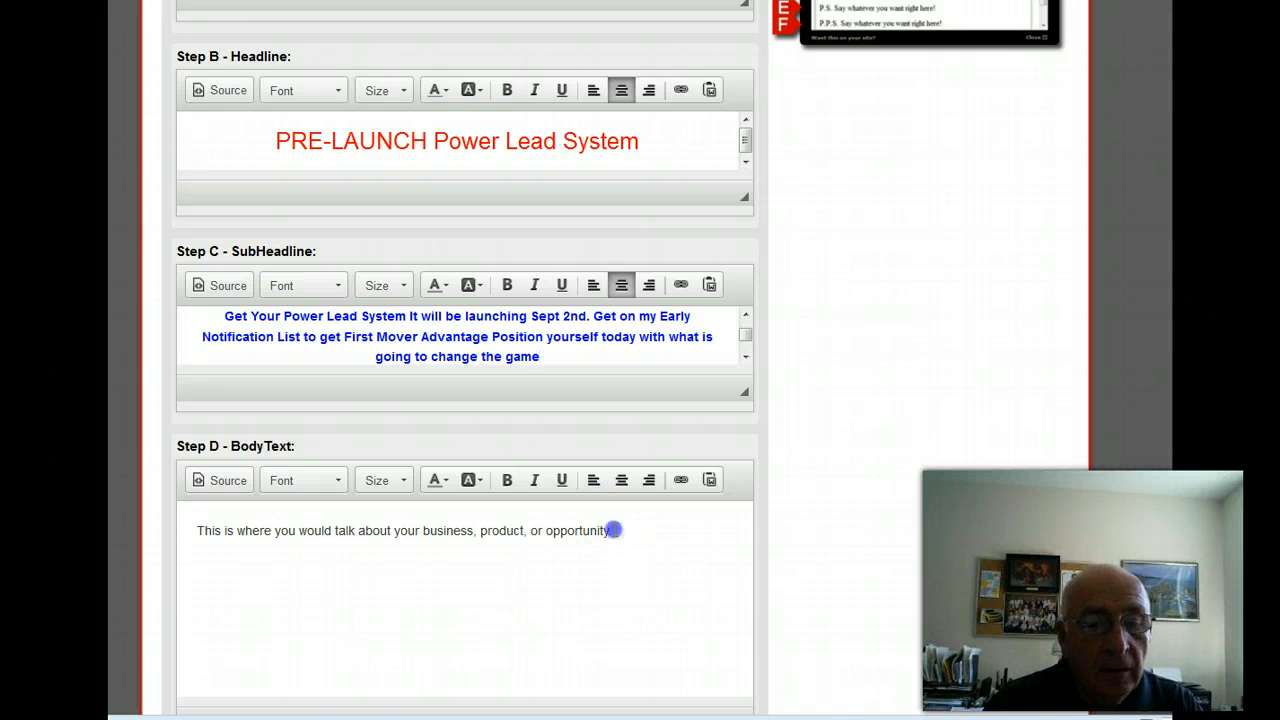
{"action": "left_click_drag", "start_coordinate": [614, 530], "coordinate": [186, 543]}
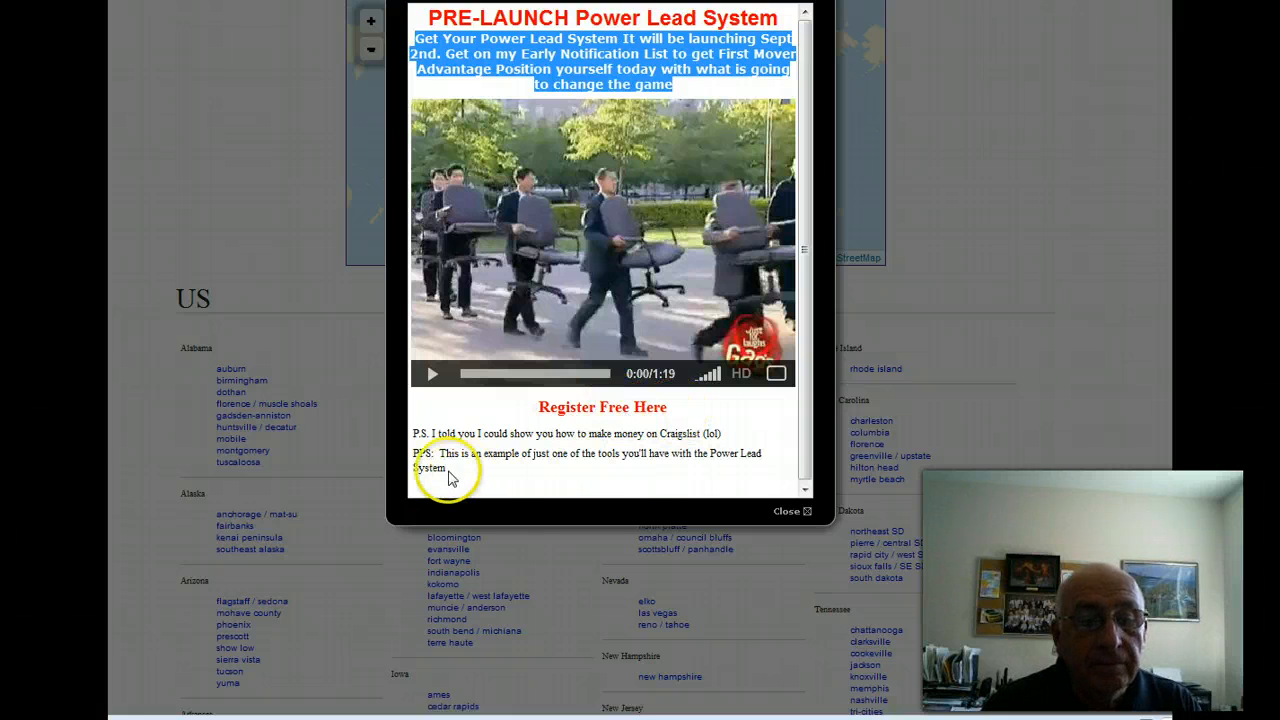
{"action": "left_click_drag", "start_coordinate": [447, 467], "coordinate": [423, 406]}
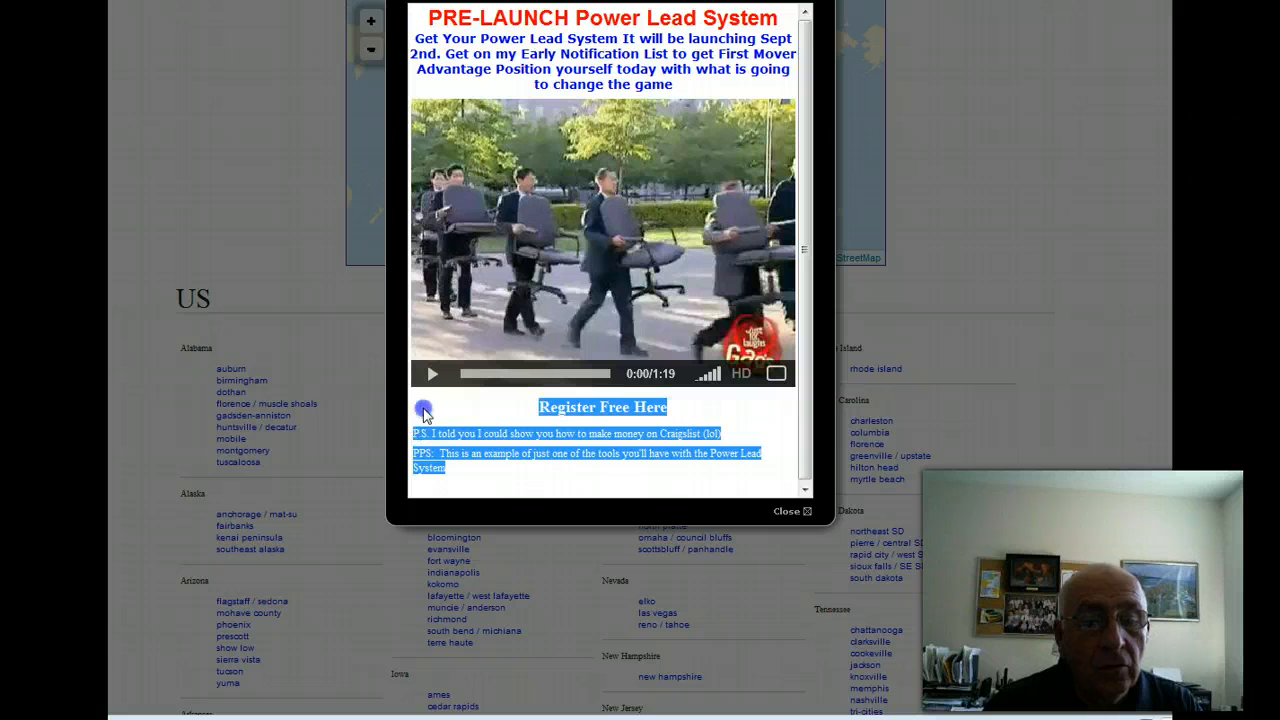
{"action": "right_click", "coordinate": [605, 413]}
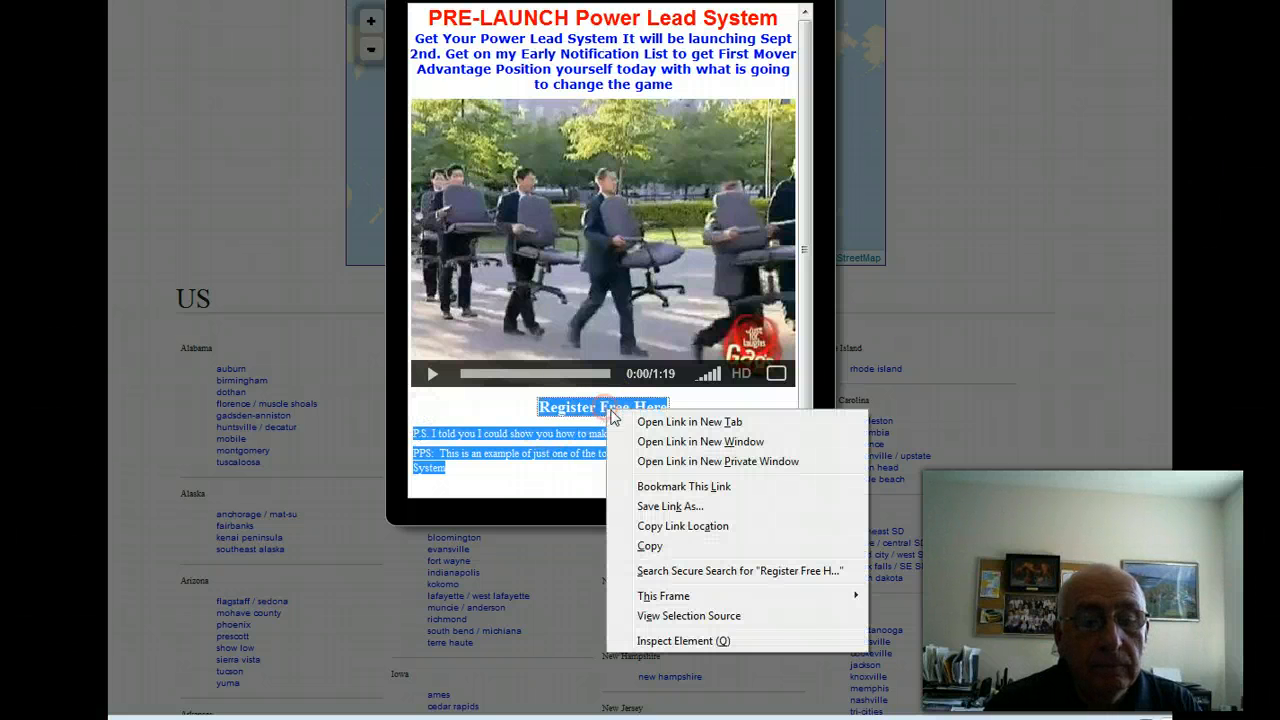
{"action": "left_click", "coordinate": [650, 548]}
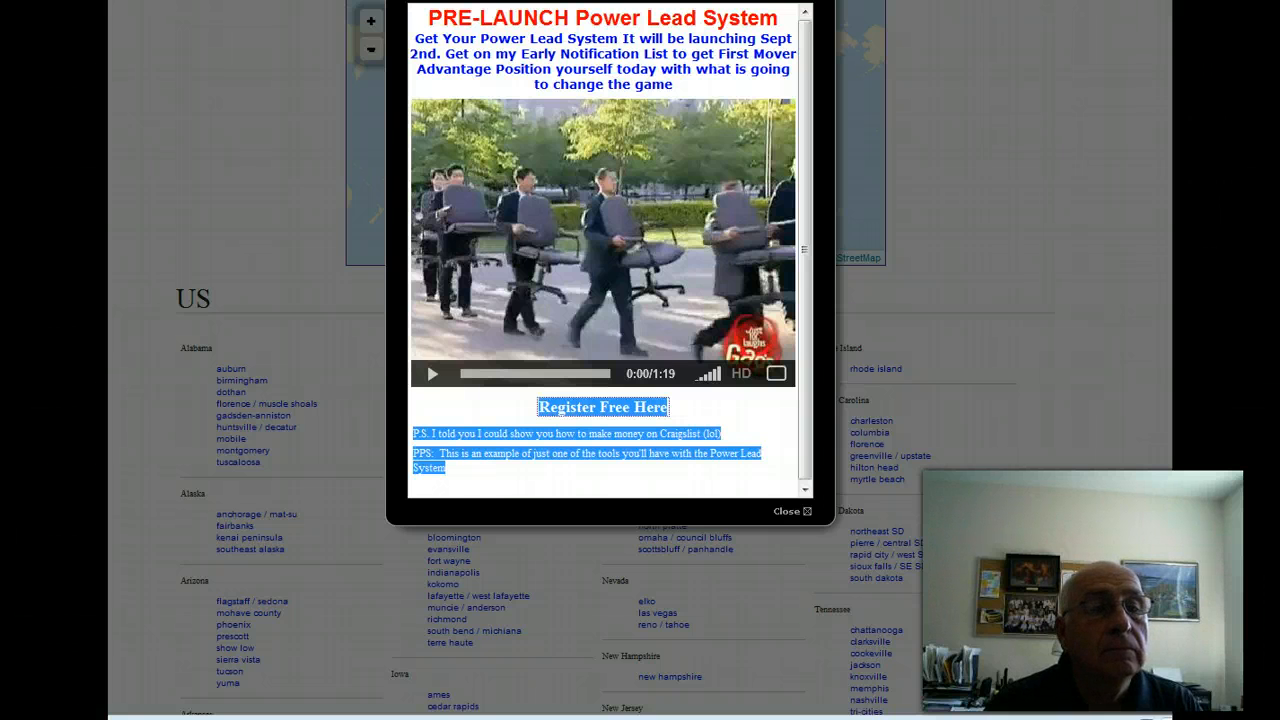
{"action": "left_click", "coordinate": [237, 2]}
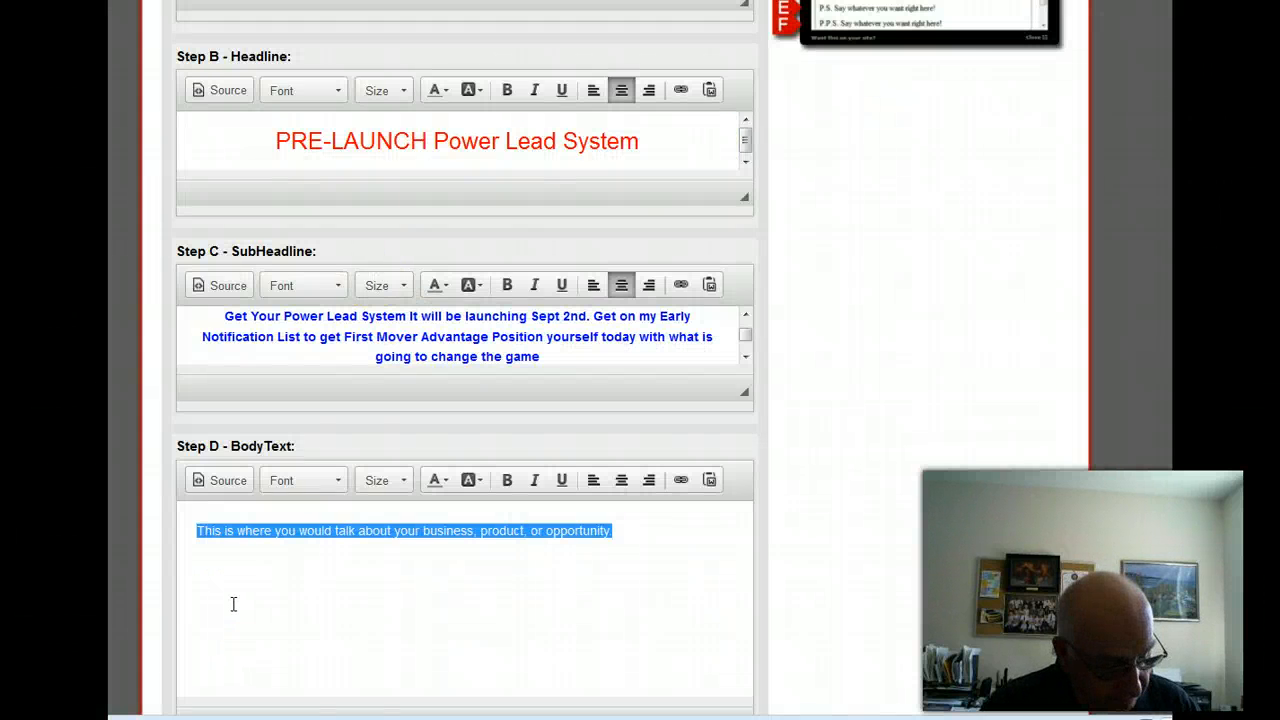
{"action": "key", "text": "ctrl+v"}
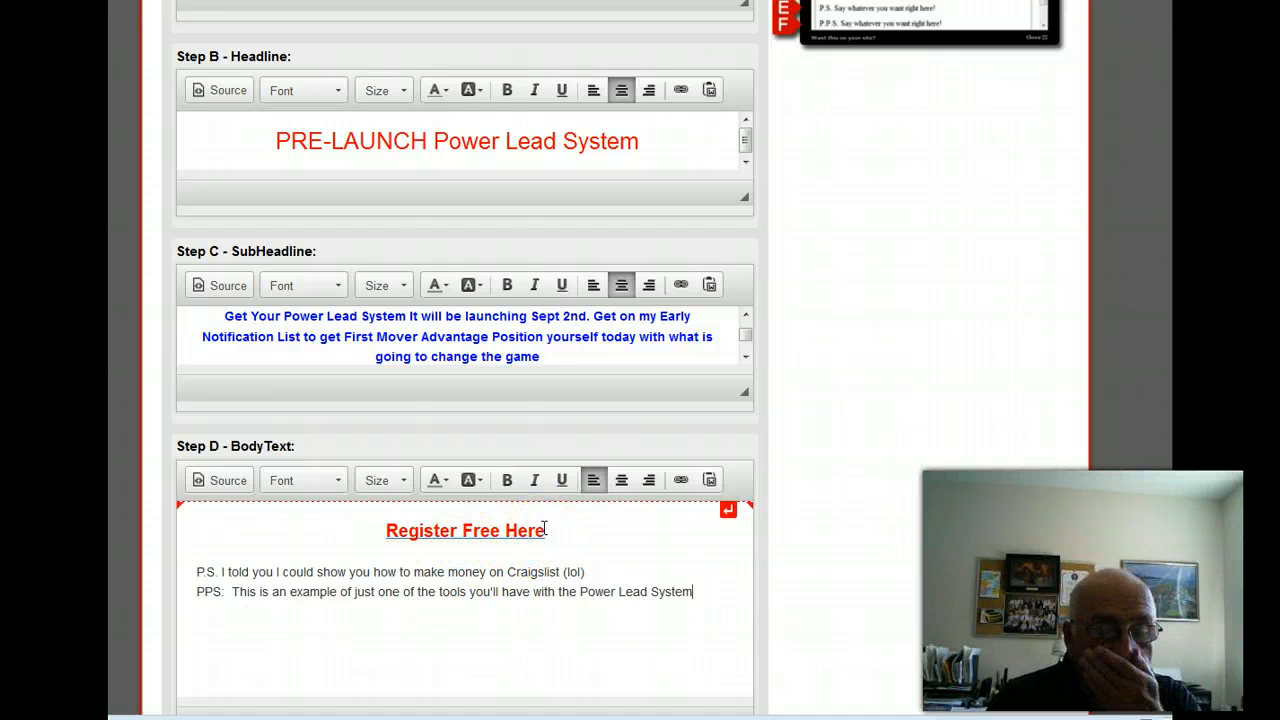
{"action": "left_click_drag", "start_coordinate": [545, 530], "coordinate": [386, 533]}
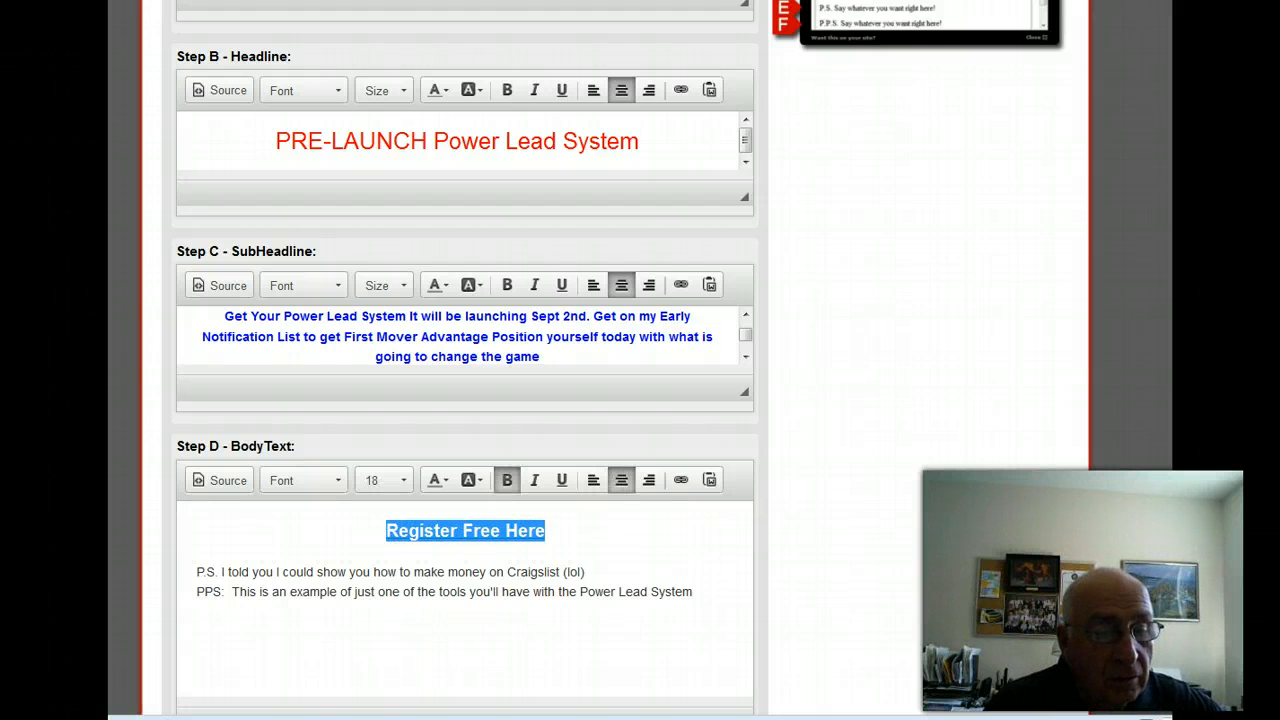
{"action": "mouse_move", "coordinate": [200, 716]}
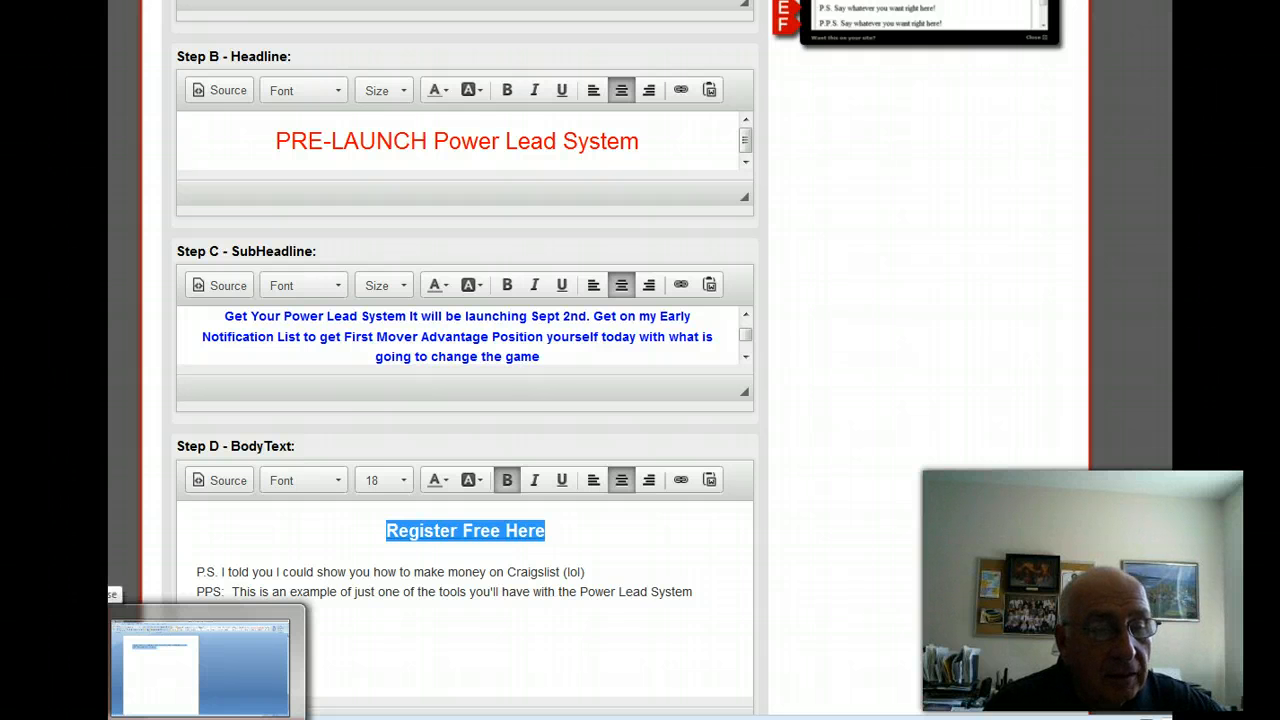
{"action": "left_click", "coordinate": [200, 668]}
{"action": "left_click_drag", "start_coordinate": [183, 190], "coordinate": [108, 193]}
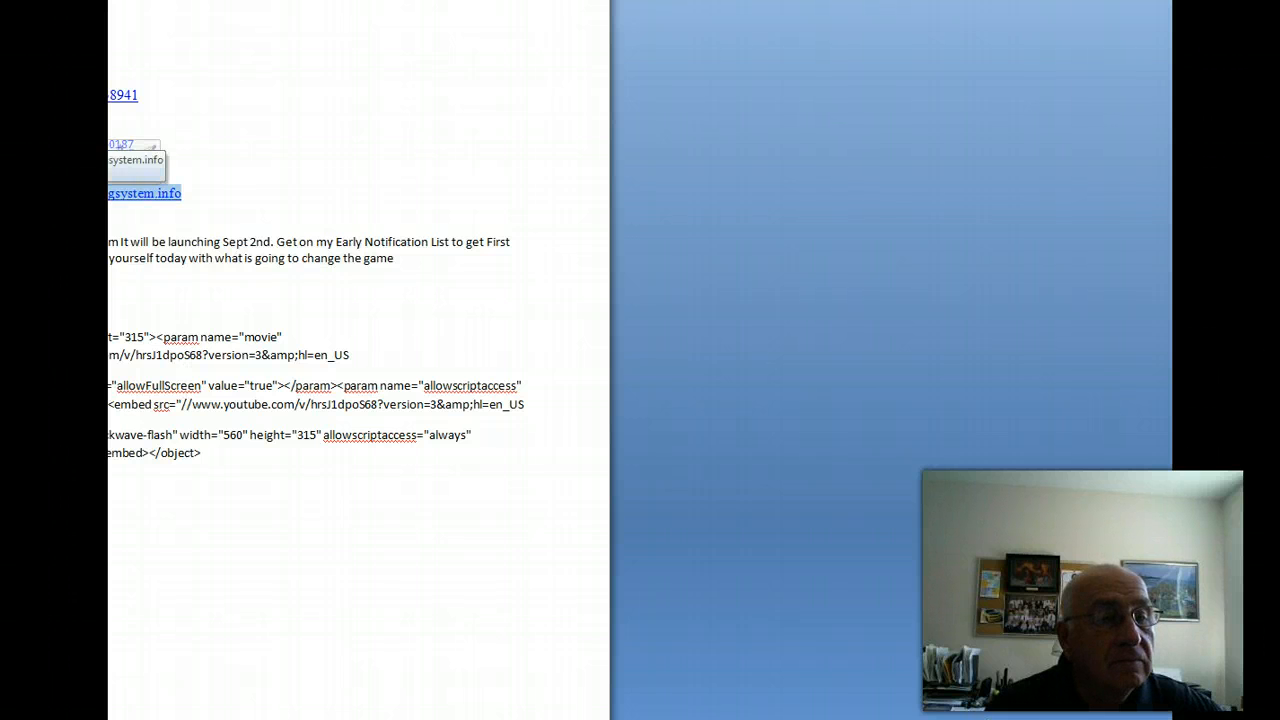
{"action": "right_click", "coordinate": [110, 193]}
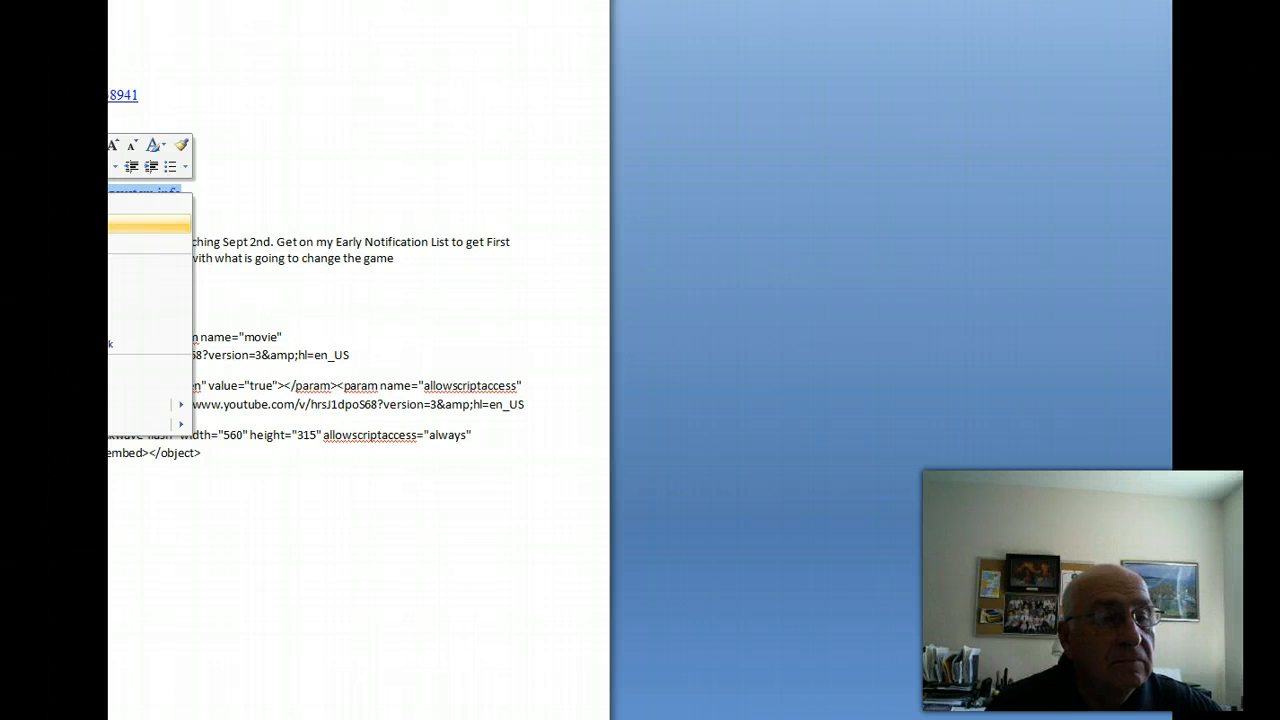
{"action": "left_click", "coordinate": [45, 224]}
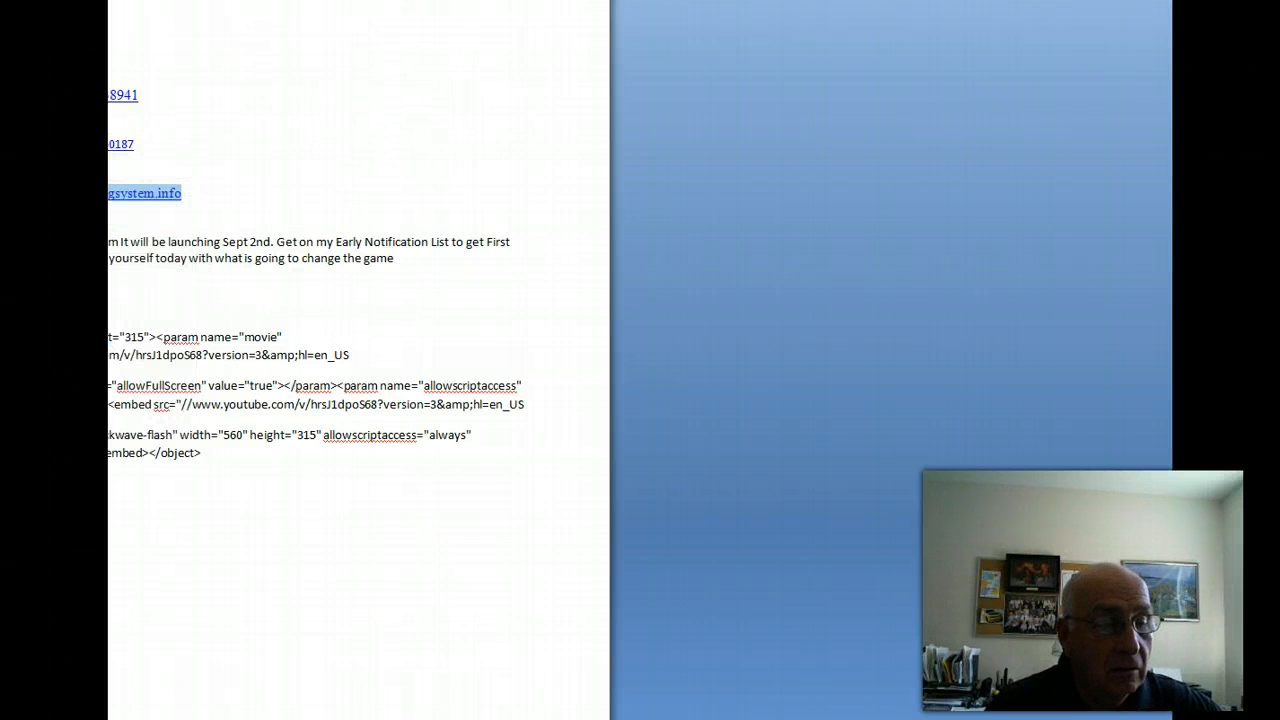
{"action": "key", "text": "alt+Tab"}
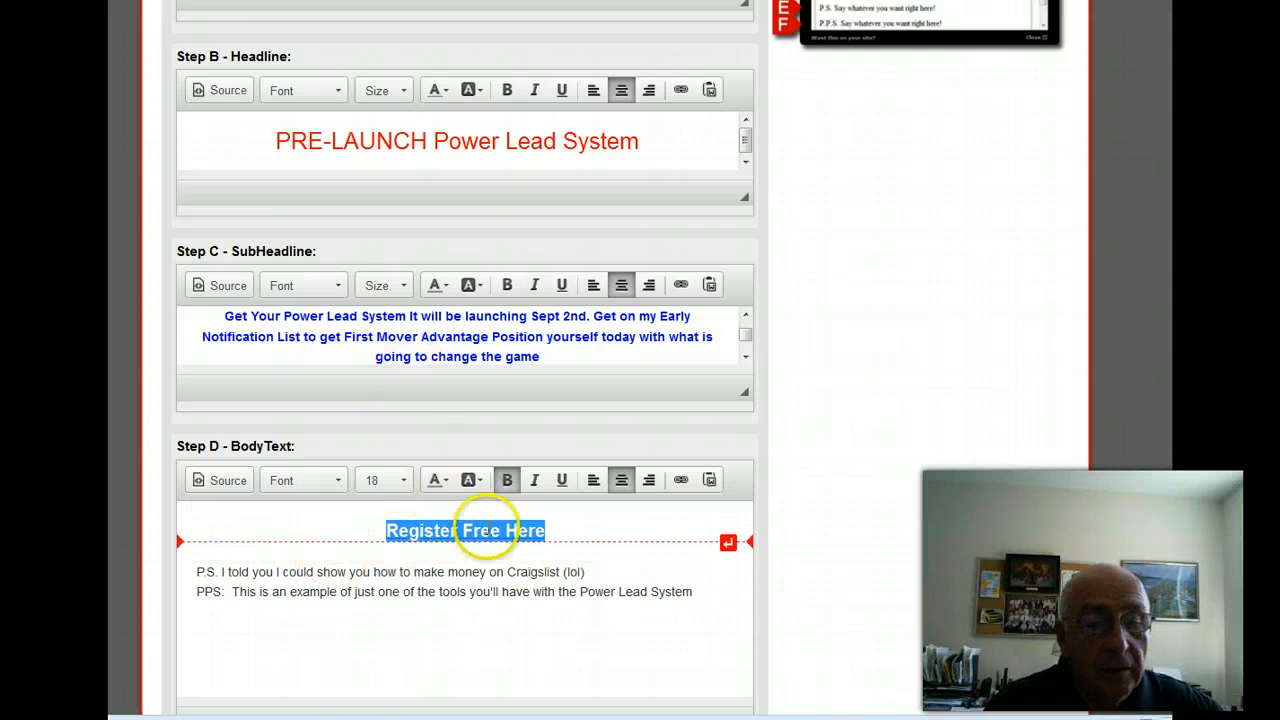
{"action": "left_click", "coordinate": [682, 484]}
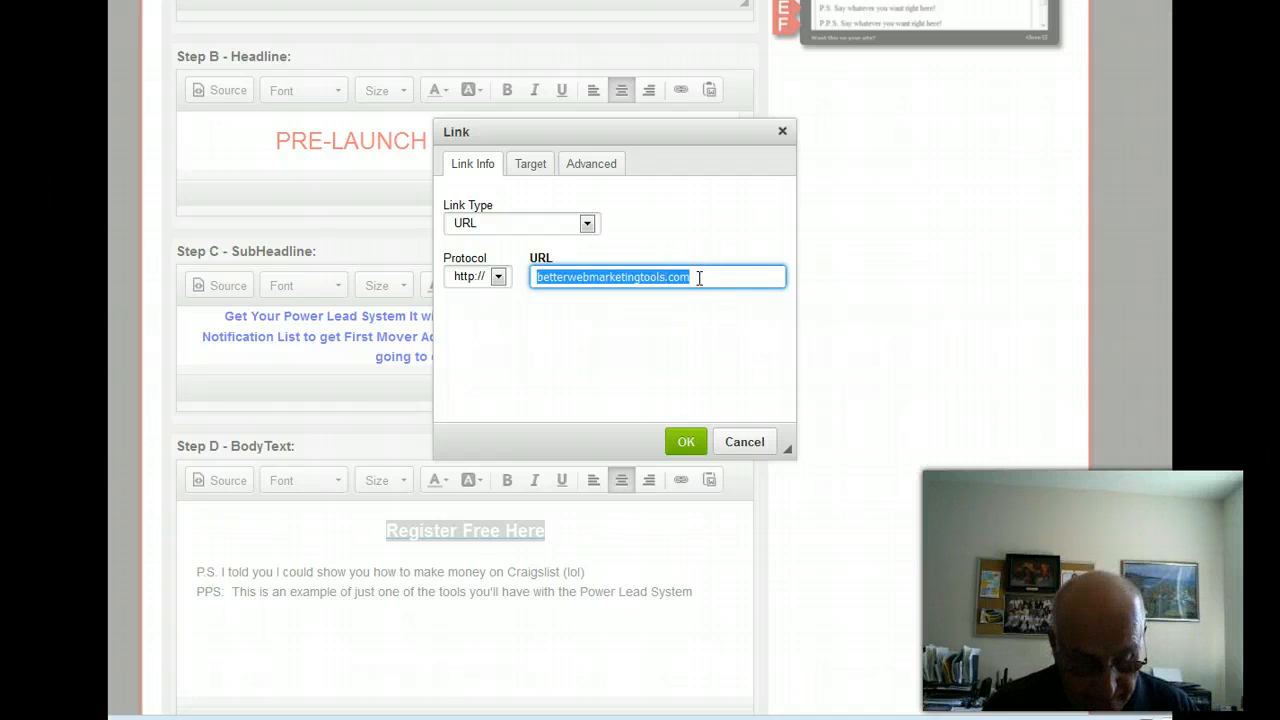
{"action": "key", "text": "BackSpace"}
{"action": "right_click", "coordinate": [540, 276]}
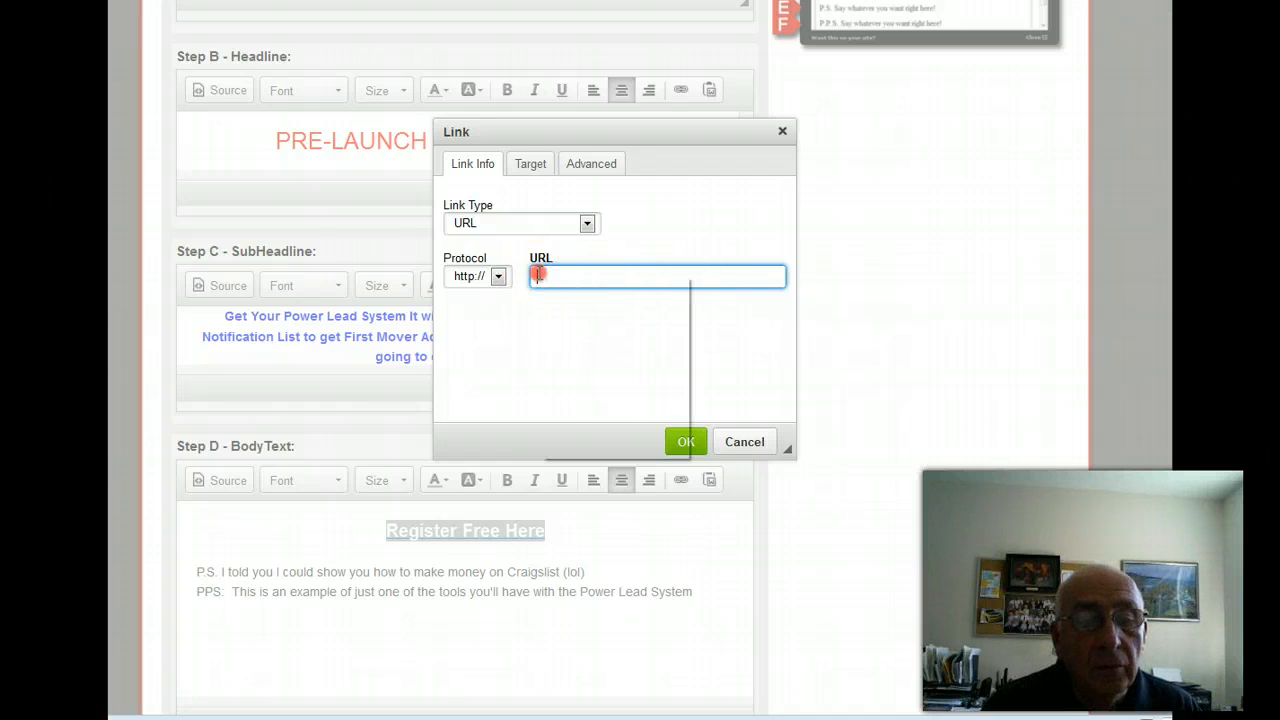
{"action": "left_click", "coordinate": [590, 358]}
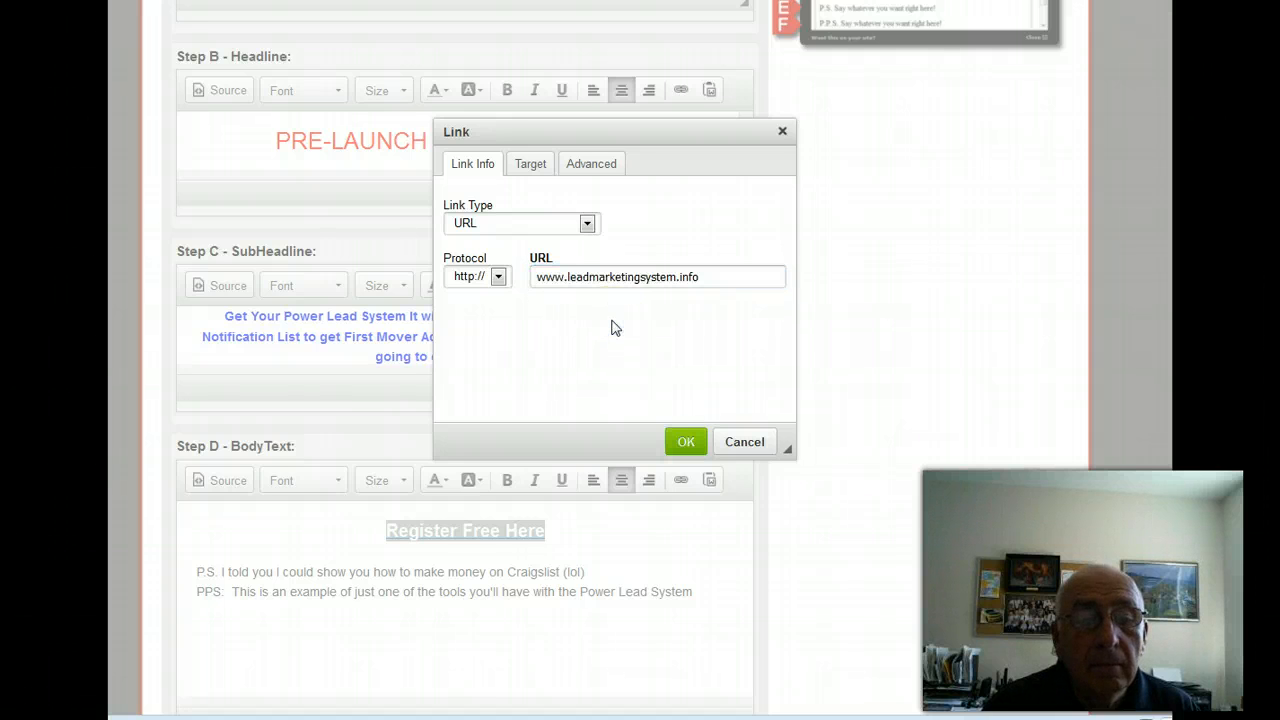
{"action": "left_click", "coordinate": [686, 442]}
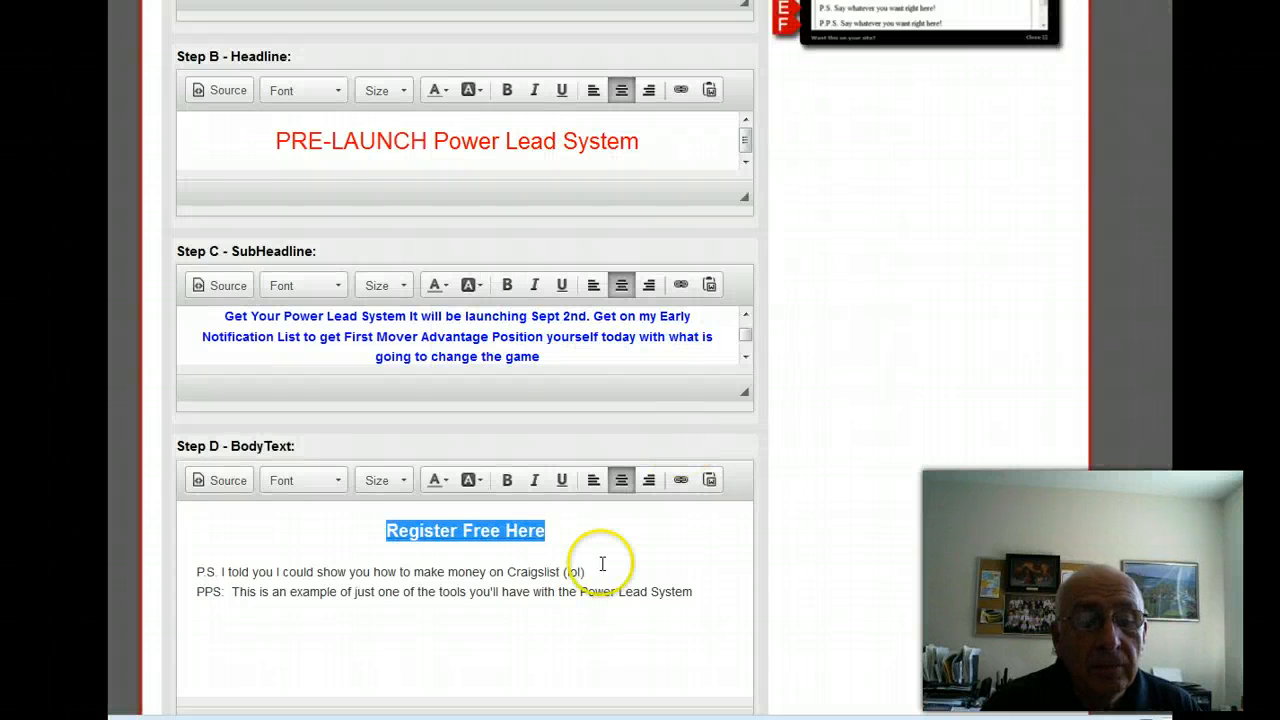
{"action": "left_click", "coordinate": [597, 535]}
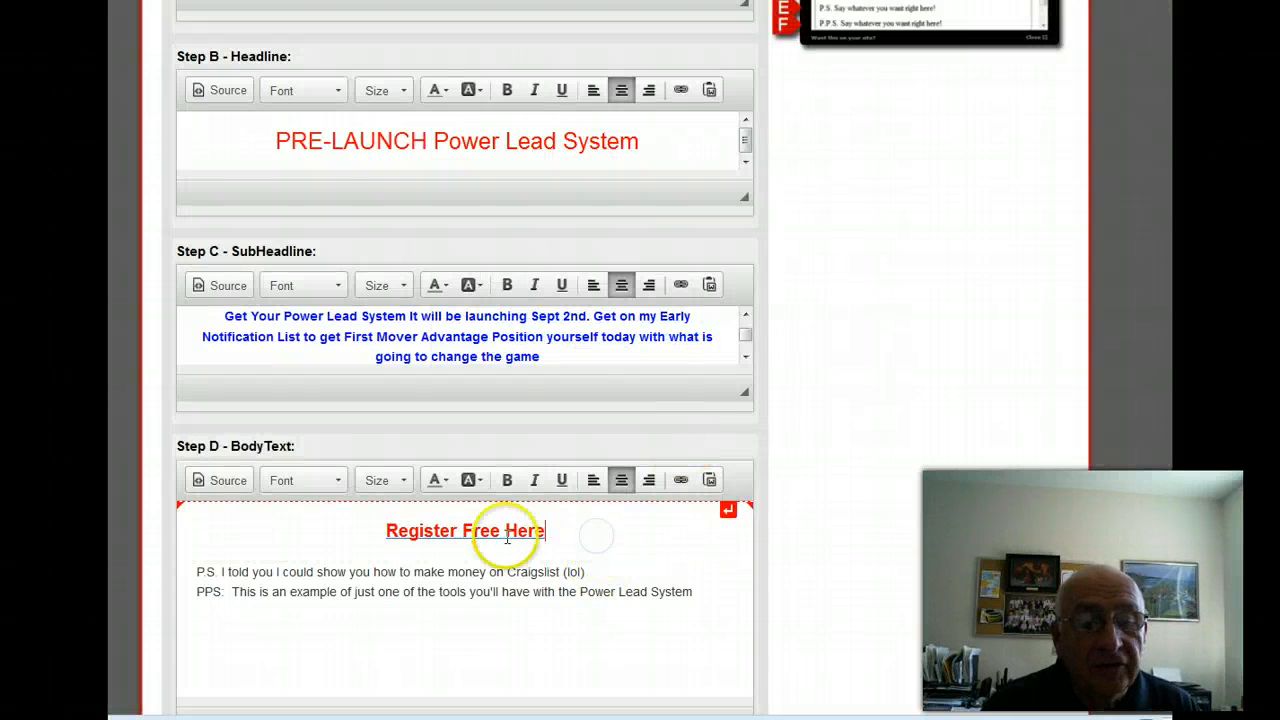
- Delete the placeholder text "P.S. Say whatever you want right here!" from the PS section
{"action": "scroll", "coordinate": [655, 577], "scroll_direction": "down", "scroll_amount": 2}
{"action": "left_click", "coordinate": [646, 549]}
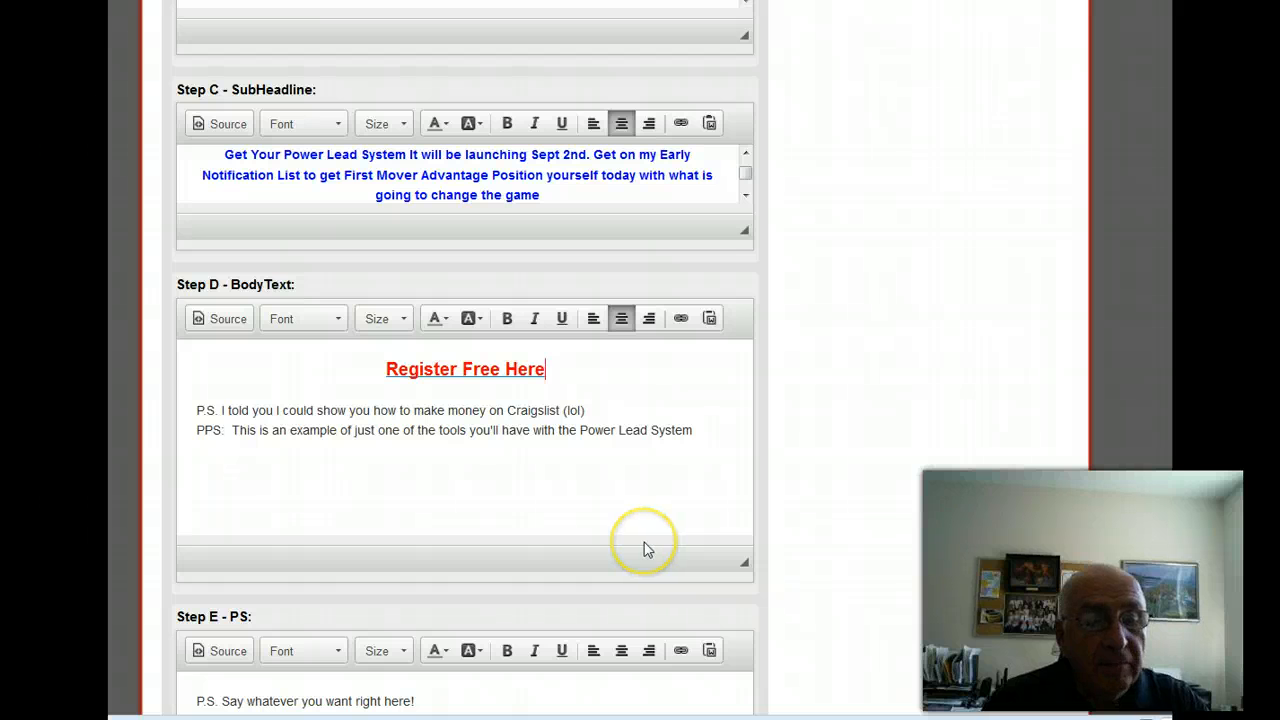
{"action": "scroll", "coordinate": [643, 543], "scroll_direction": "down", "scroll_amount": 2}
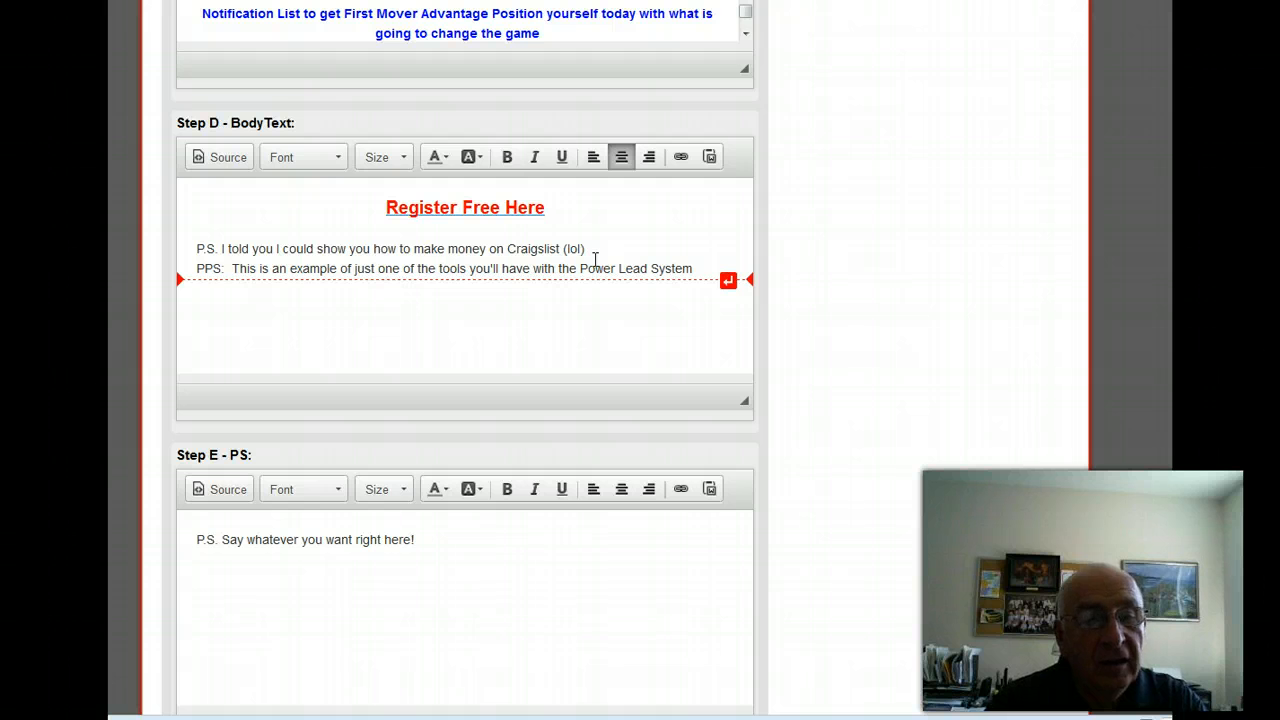
{"action": "left_click", "coordinate": [629, 220]}
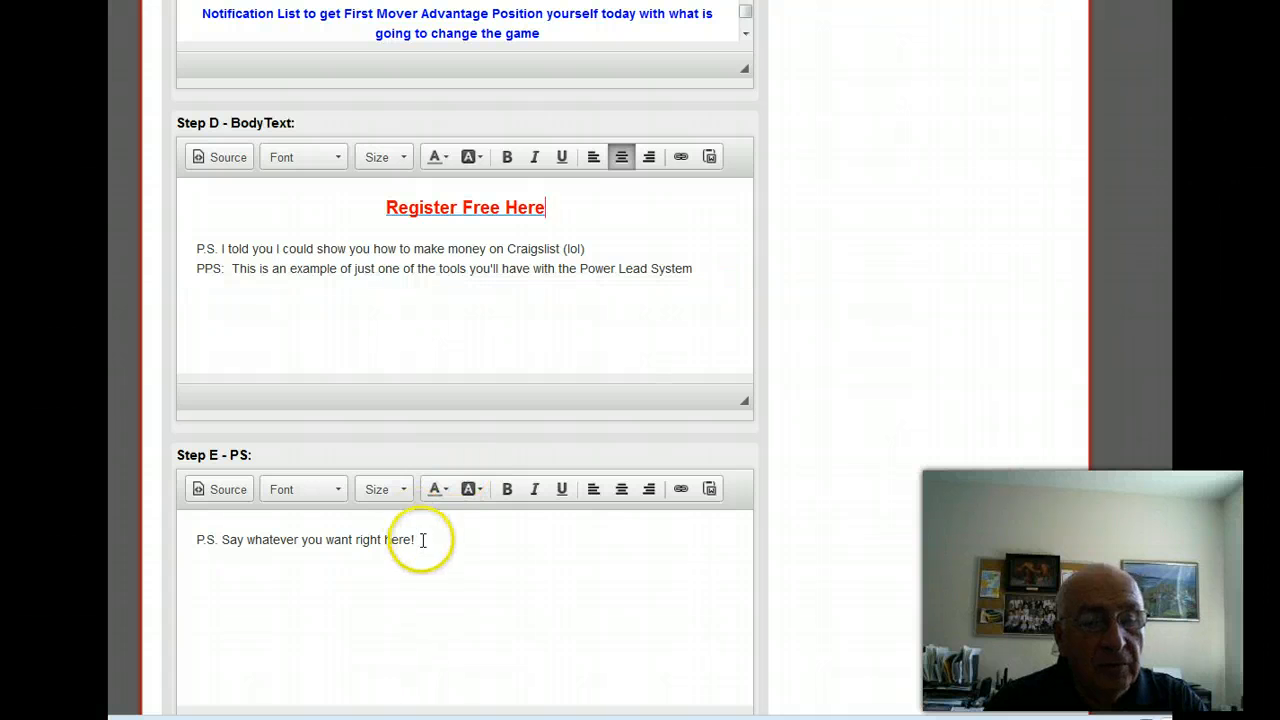
{"action": "left_click_drag", "start_coordinate": [418, 540], "coordinate": [160, 548]}
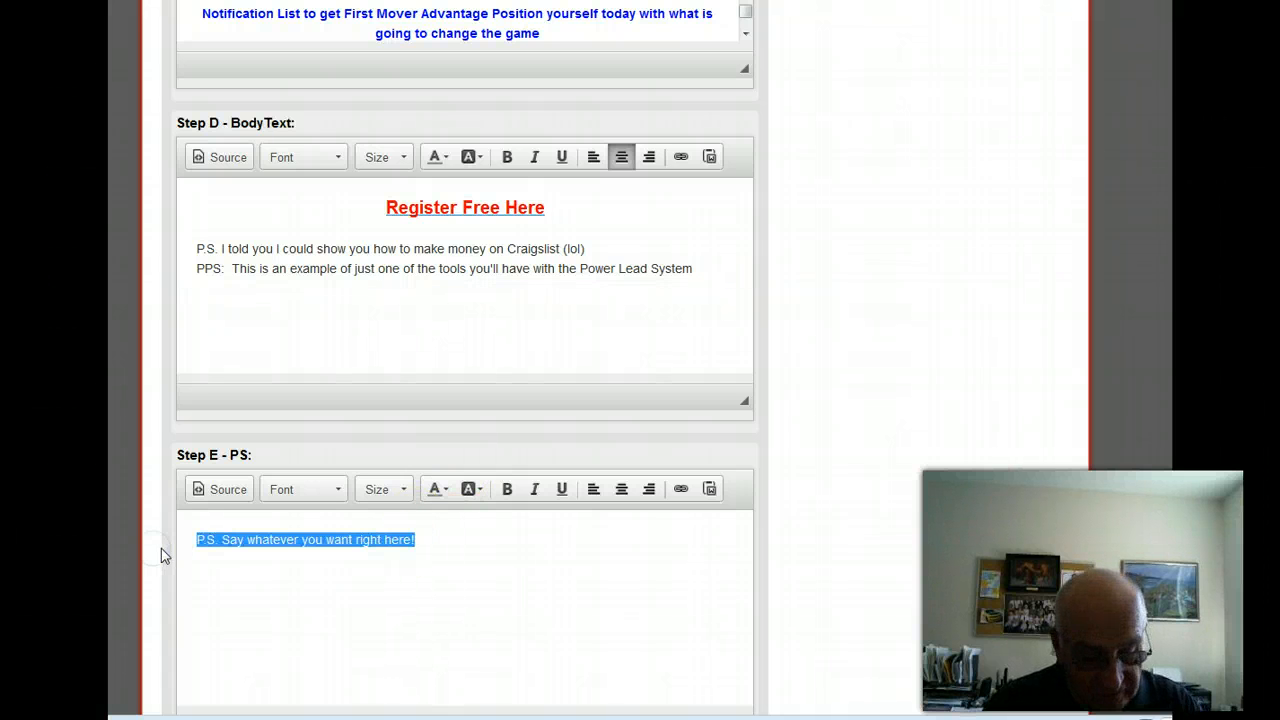
{"action": "key", "text": "Delete"}
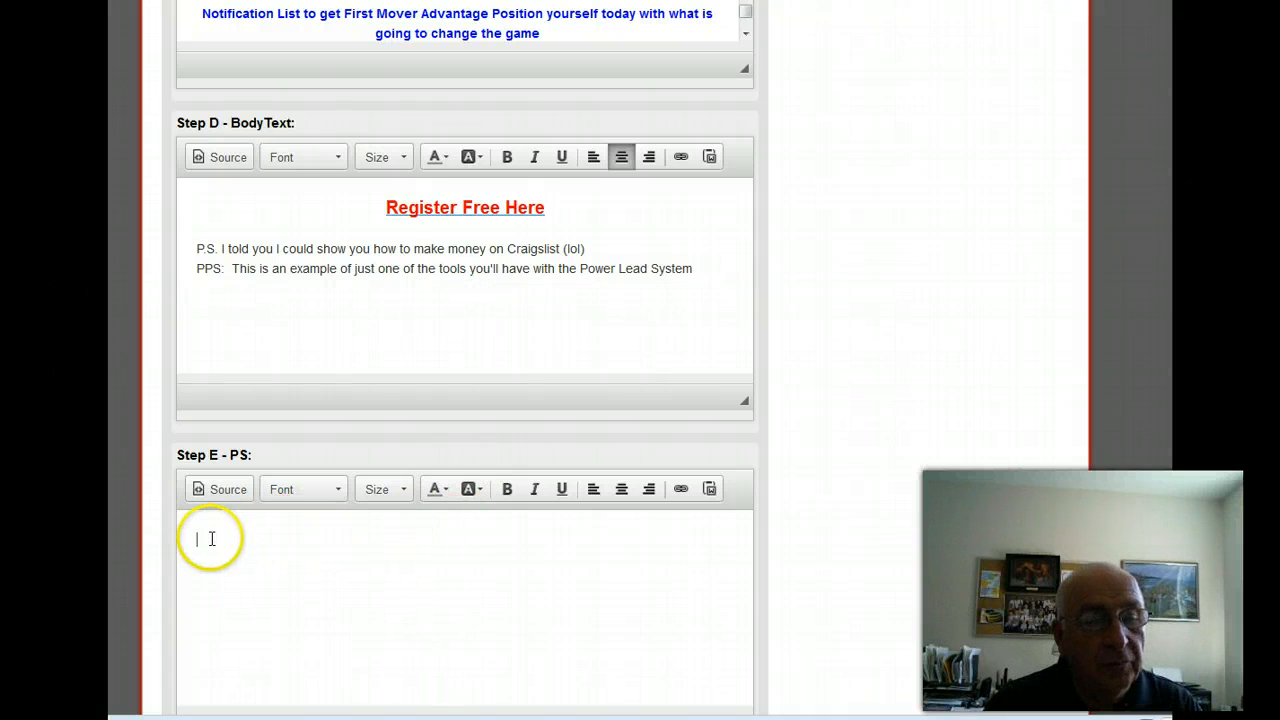
- Delete the placeholder text from the PPS section, save the content changes and continue to the video selection
{"action": "scroll", "coordinate": [371, 460], "scroll_direction": "down", "scroll_amount": 3}
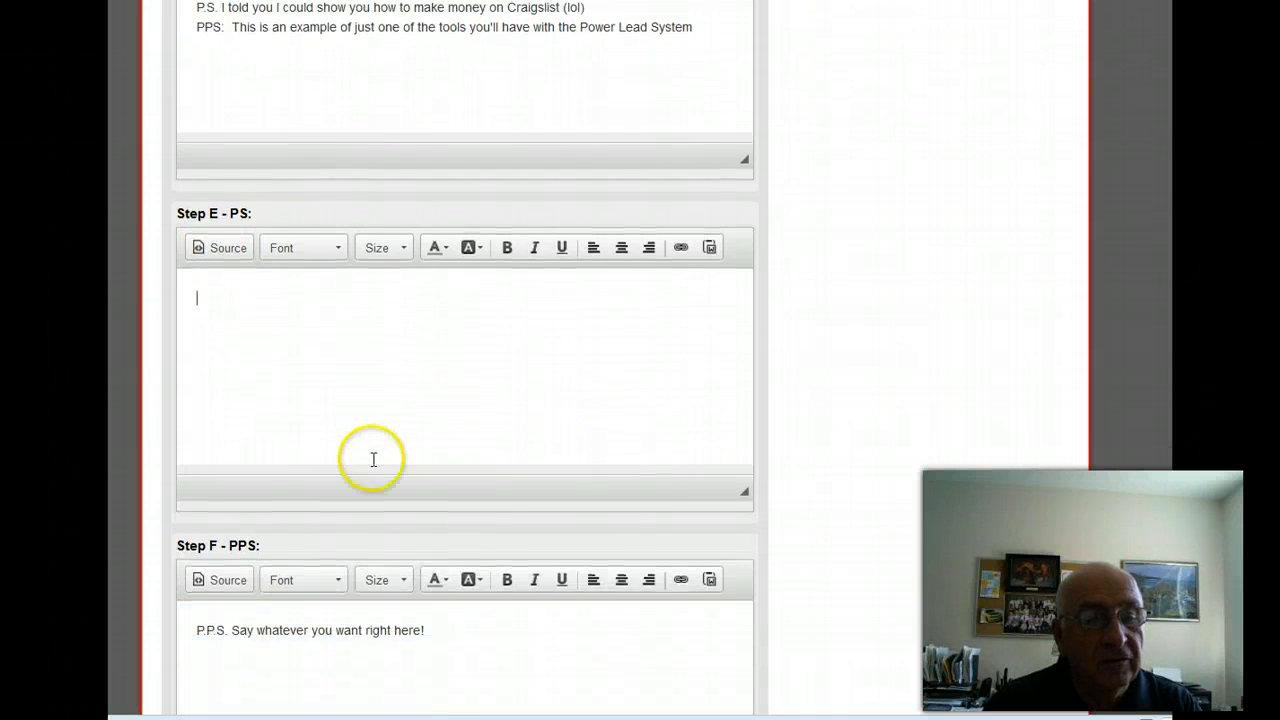
{"action": "scroll", "coordinate": [372, 474], "scroll_direction": "down", "scroll_amount": 1}
{"action": "left_click_drag", "start_coordinate": [428, 469], "coordinate": [177, 471]}
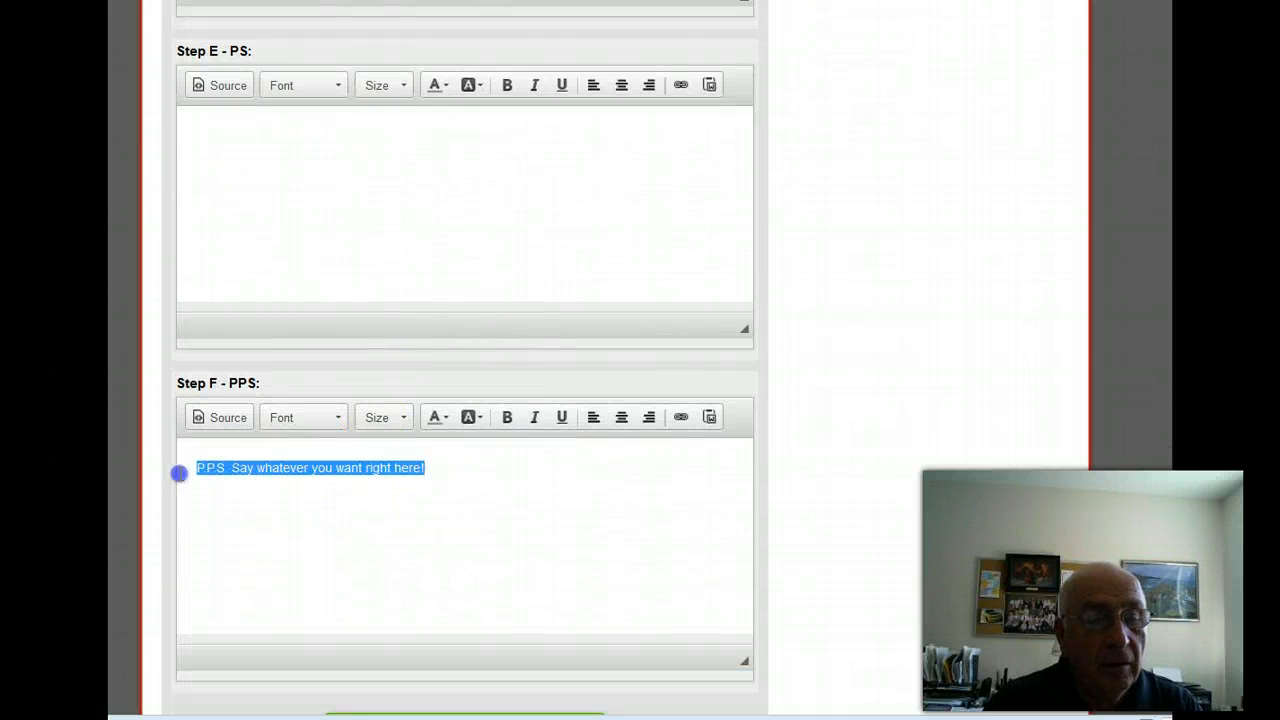
{"action": "key", "text": "Delete"}
{"action": "scroll", "coordinate": [414, 380], "scroll_direction": "down", "scroll_amount": 2}
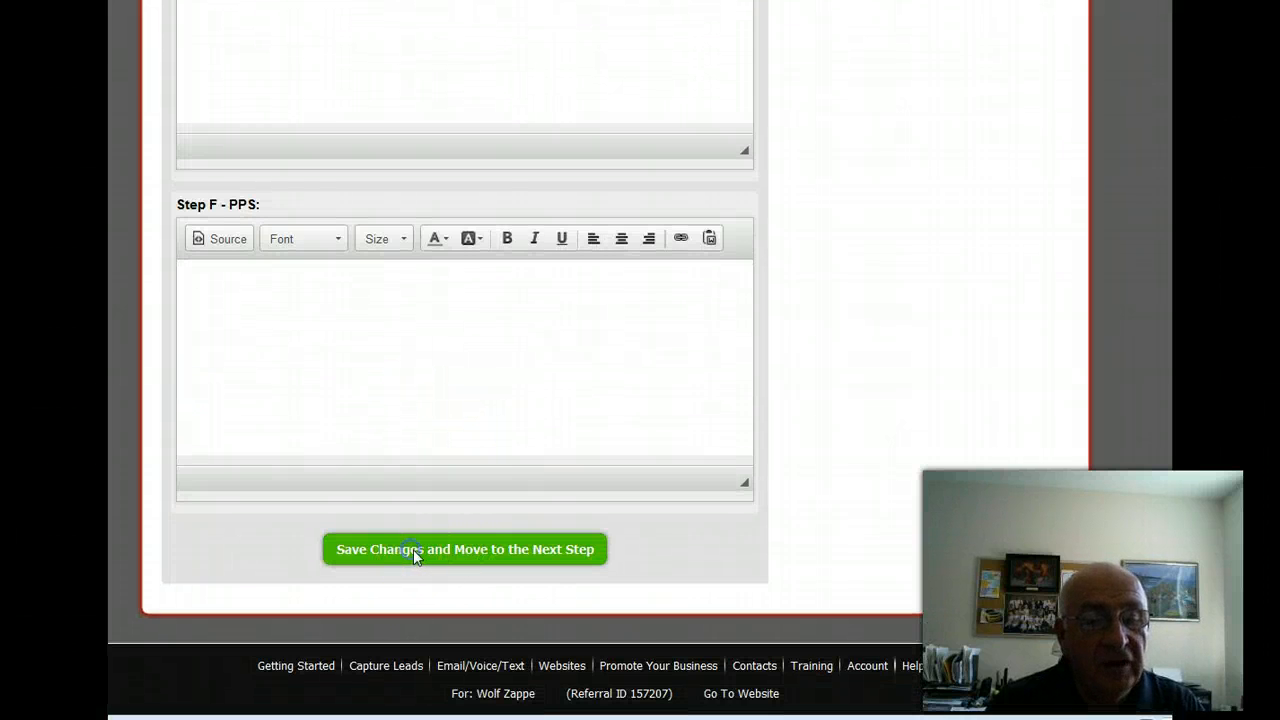
{"action": "left_click", "coordinate": [413, 549]}
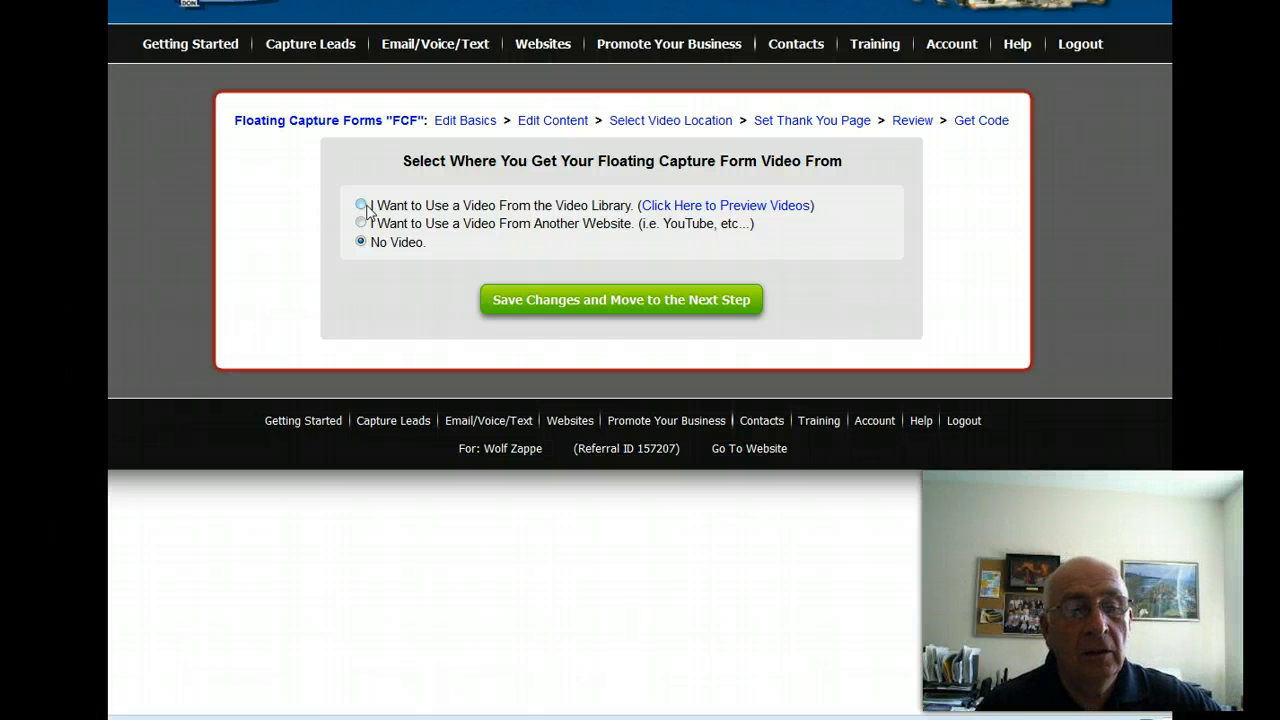
- Choose a video from another website as the form's video source, save, and copy the Facebook video embed code from the Word document
{"action": "left_click", "coordinate": [362, 223]}
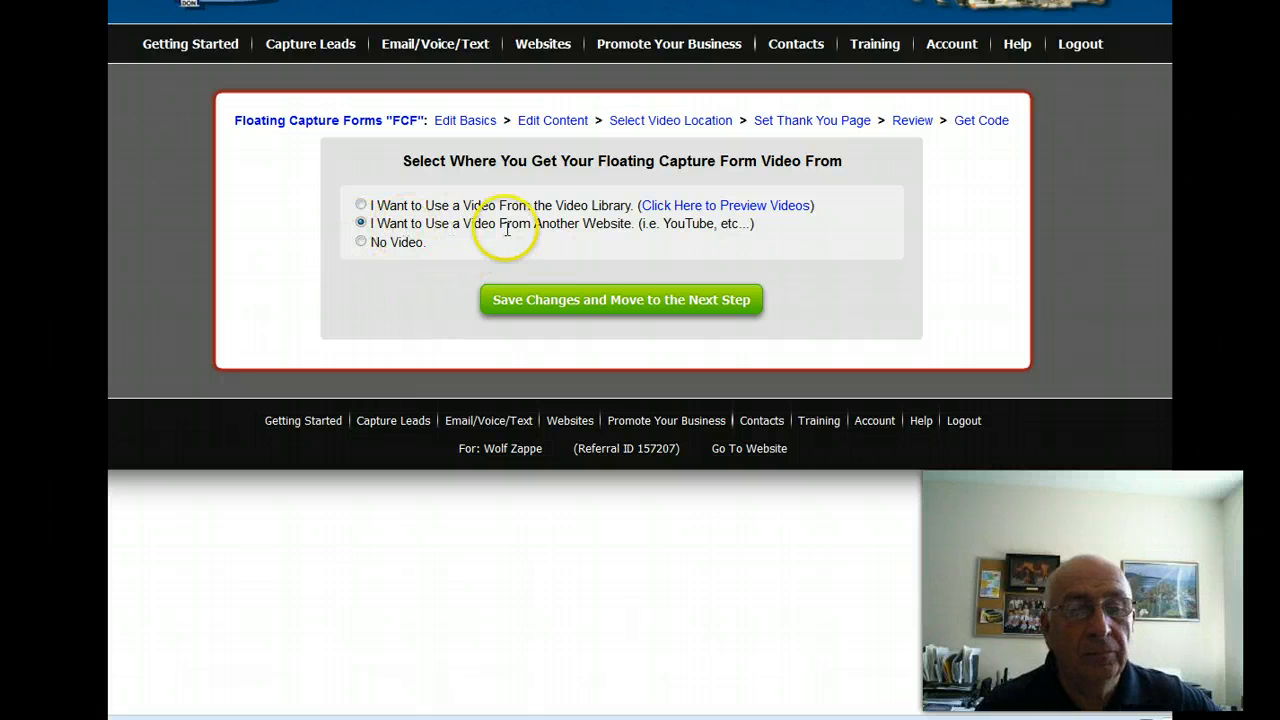
{"action": "left_click", "coordinate": [579, 300]}
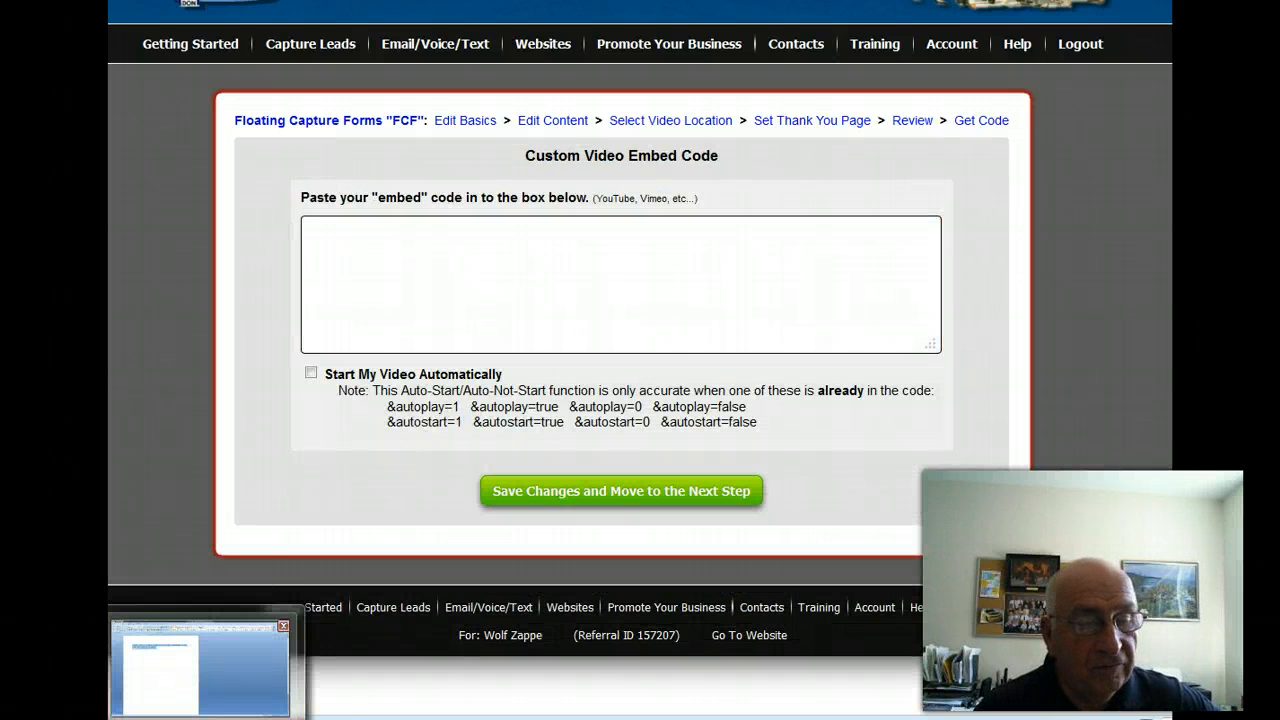
{"action": "left_click", "coordinate": [160, 665]}
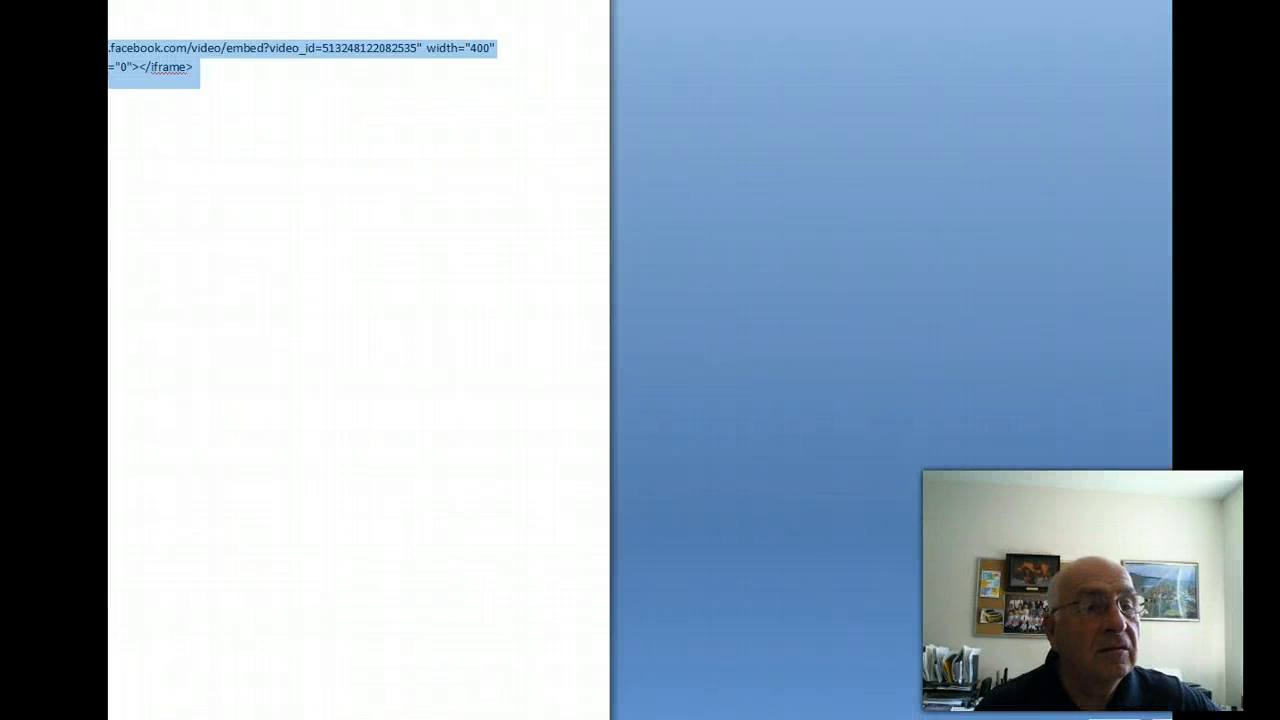
{"action": "right_click", "coordinate": [110, 56]}
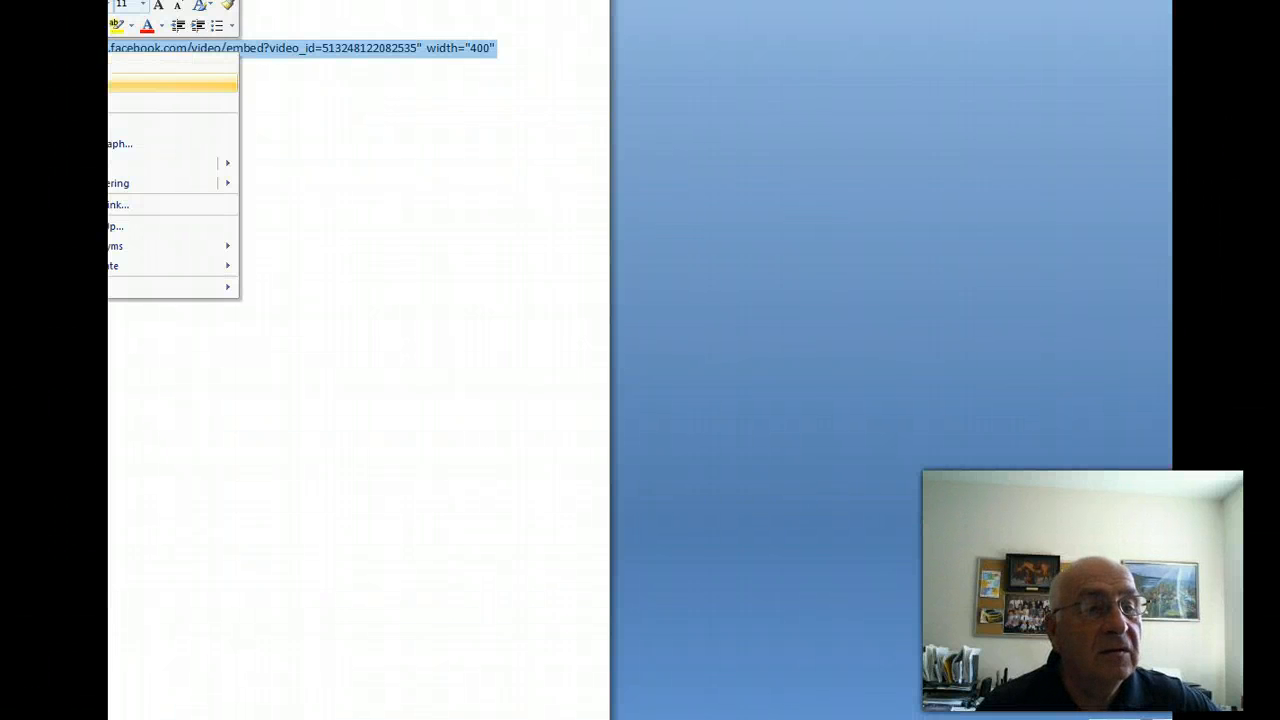
{"action": "left_click", "coordinate": [110, 86]}
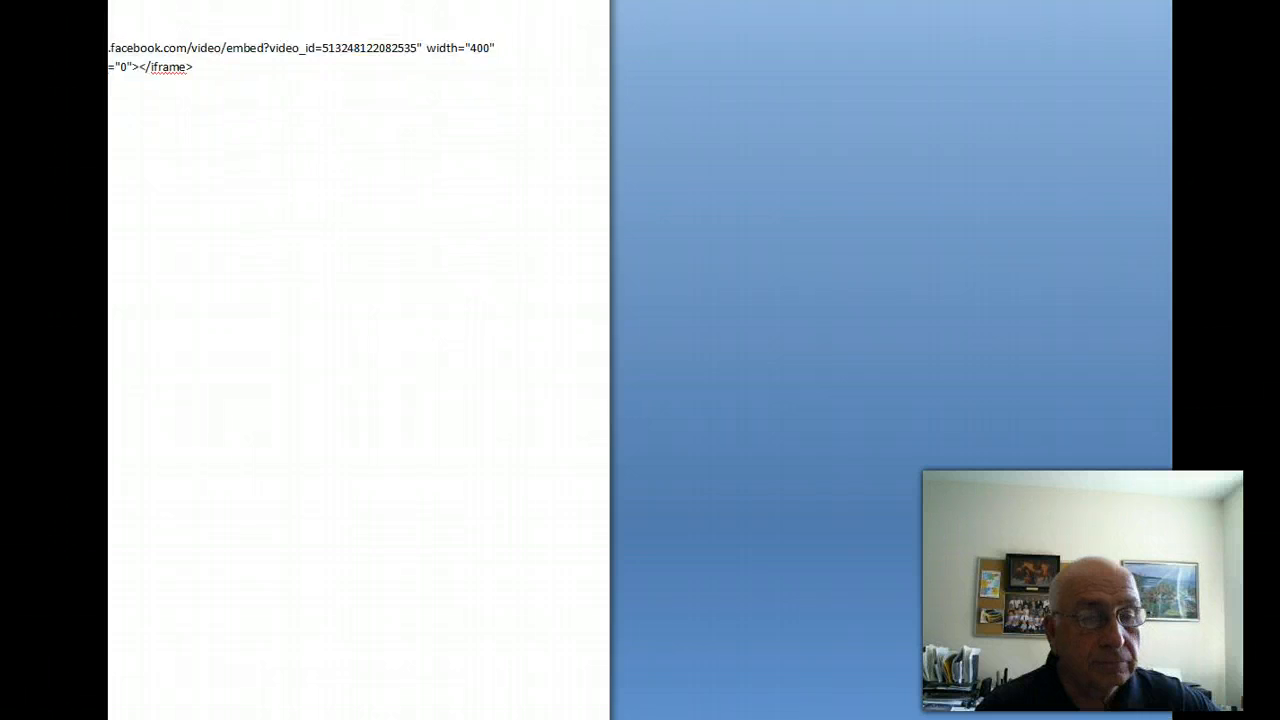
- Paste the Facebook embed code as the form's custom video, enable automatic start, and save the changes
{"action": "key", "text": "alt+Tab"}
{"action": "left_click", "coordinate": [316, 231]}
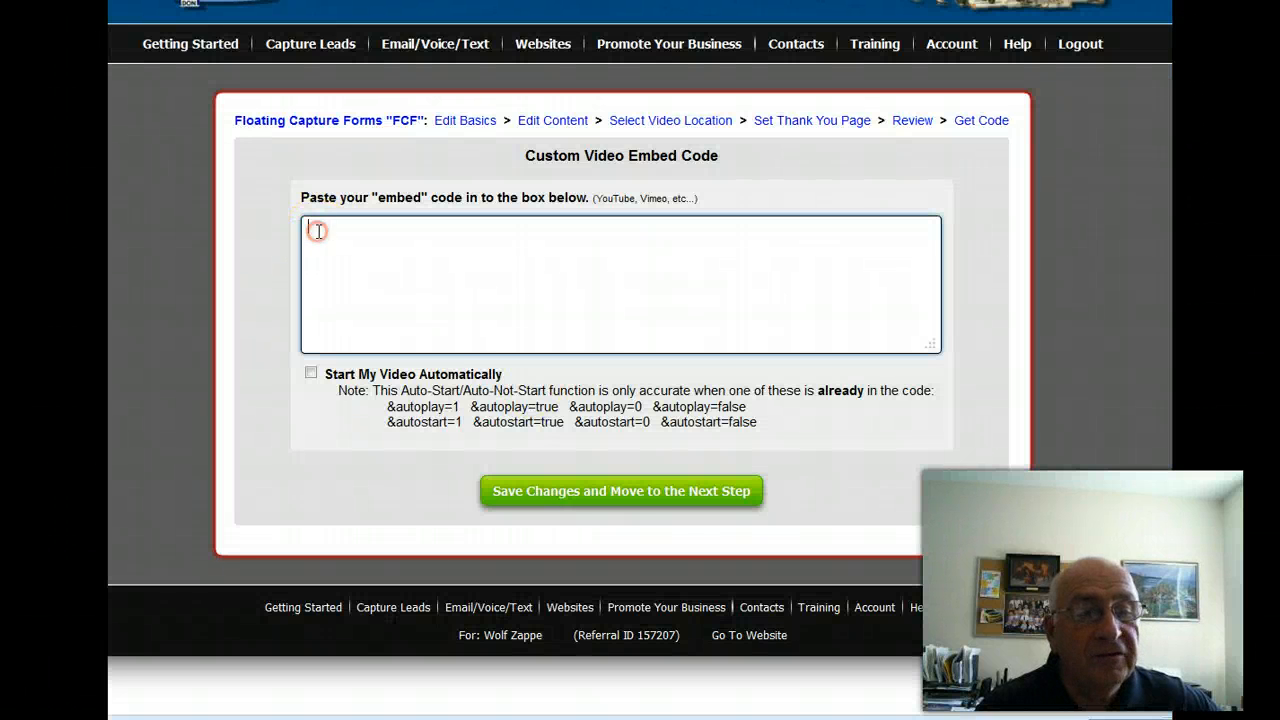
{"action": "right_click", "coordinate": [316, 231]}
{"action": "left_click", "coordinate": [365, 308]}
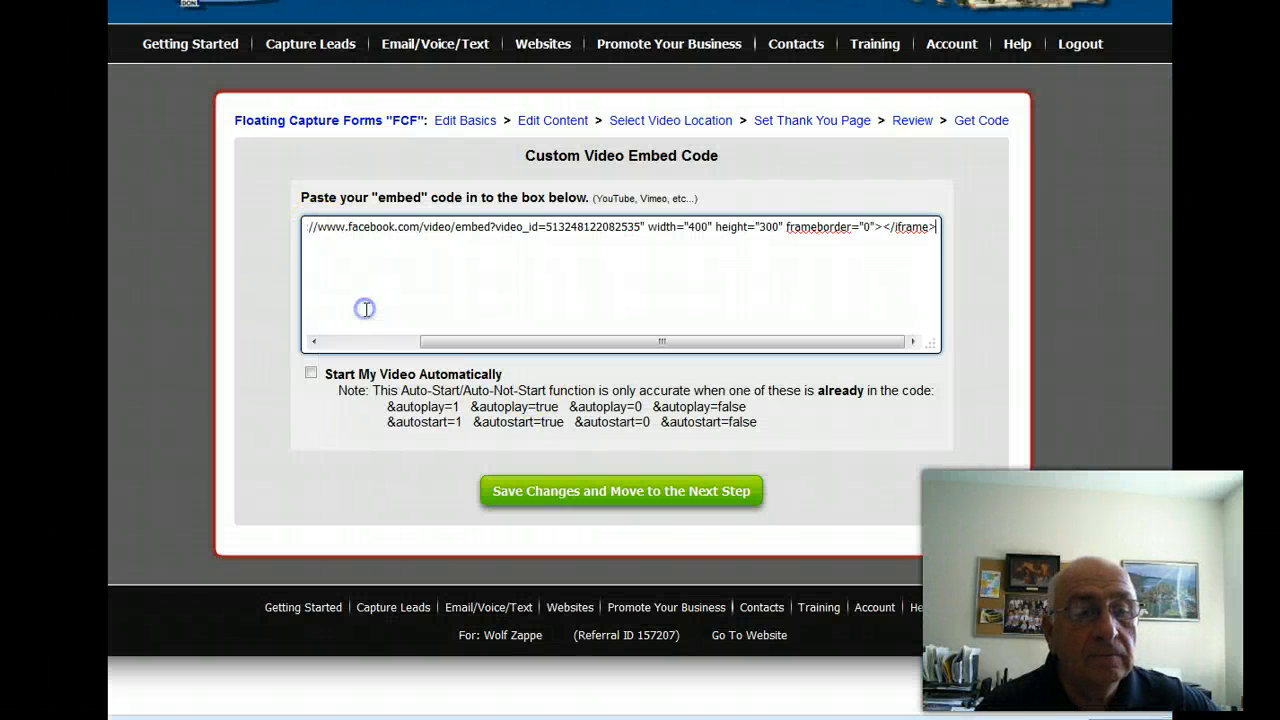
{"action": "left_click", "coordinate": [311, 372]}
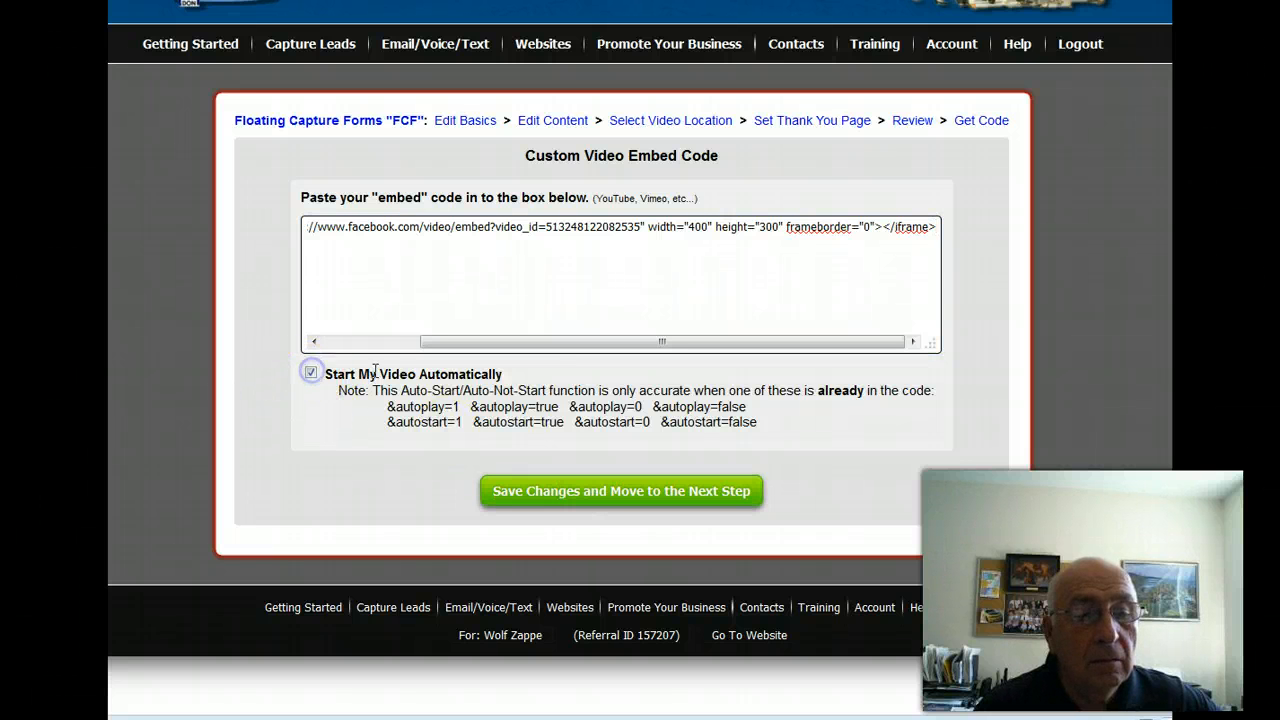
{"action": "left_click", "coordinate": [589, 493]}
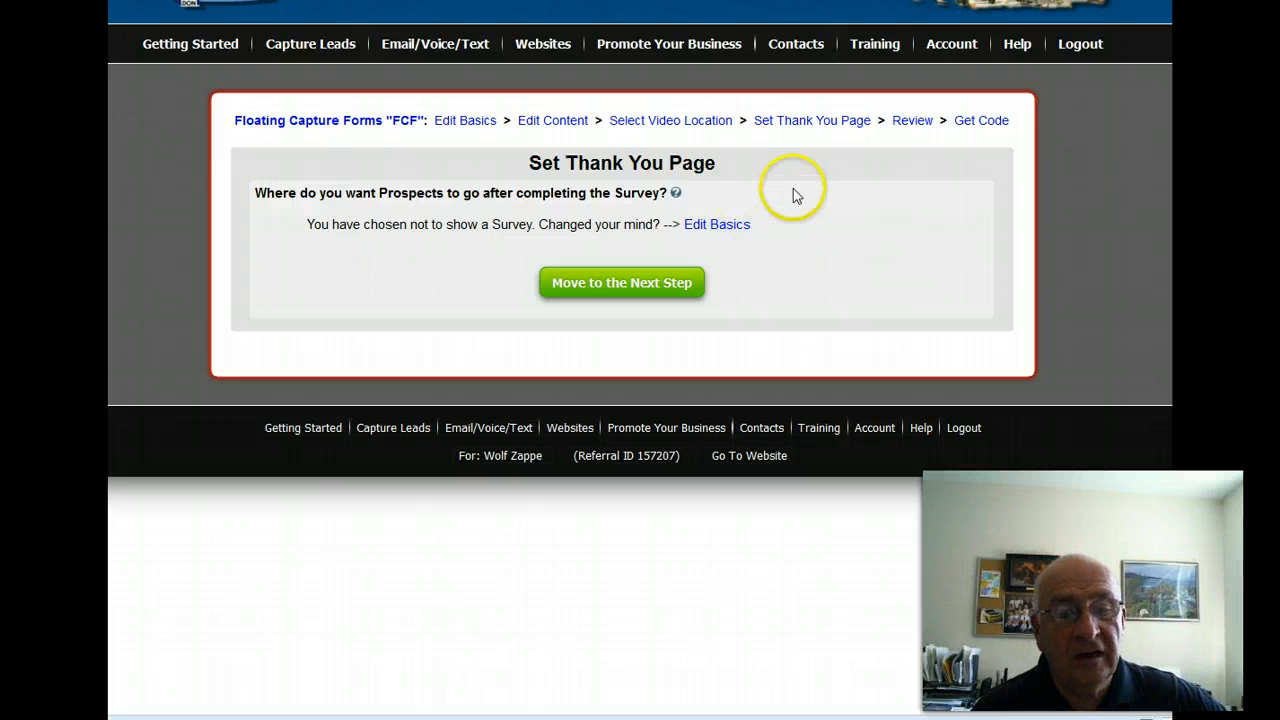
- Continue past the thank-you page settings and preview the floating capture form down to its PPS line
{"action": "left_click", "coordinate": [588, 284]}
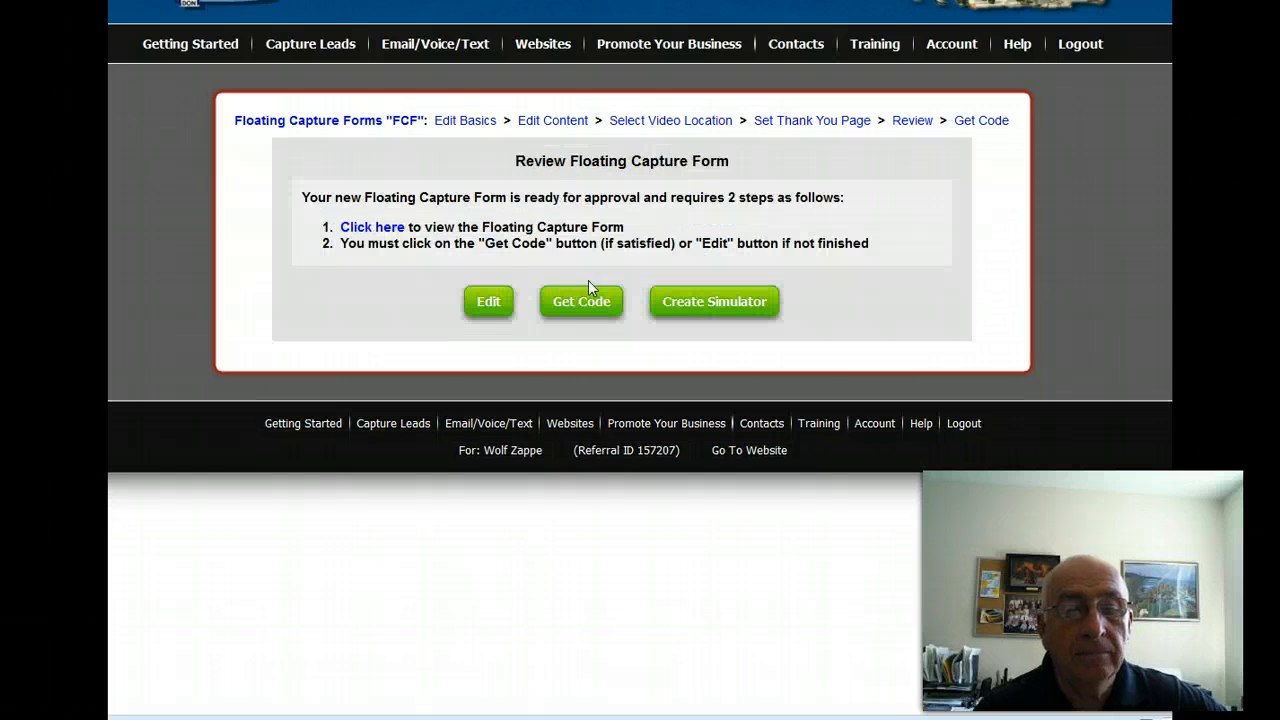
{"action": "left_click", "coordinate": [362, 234]}
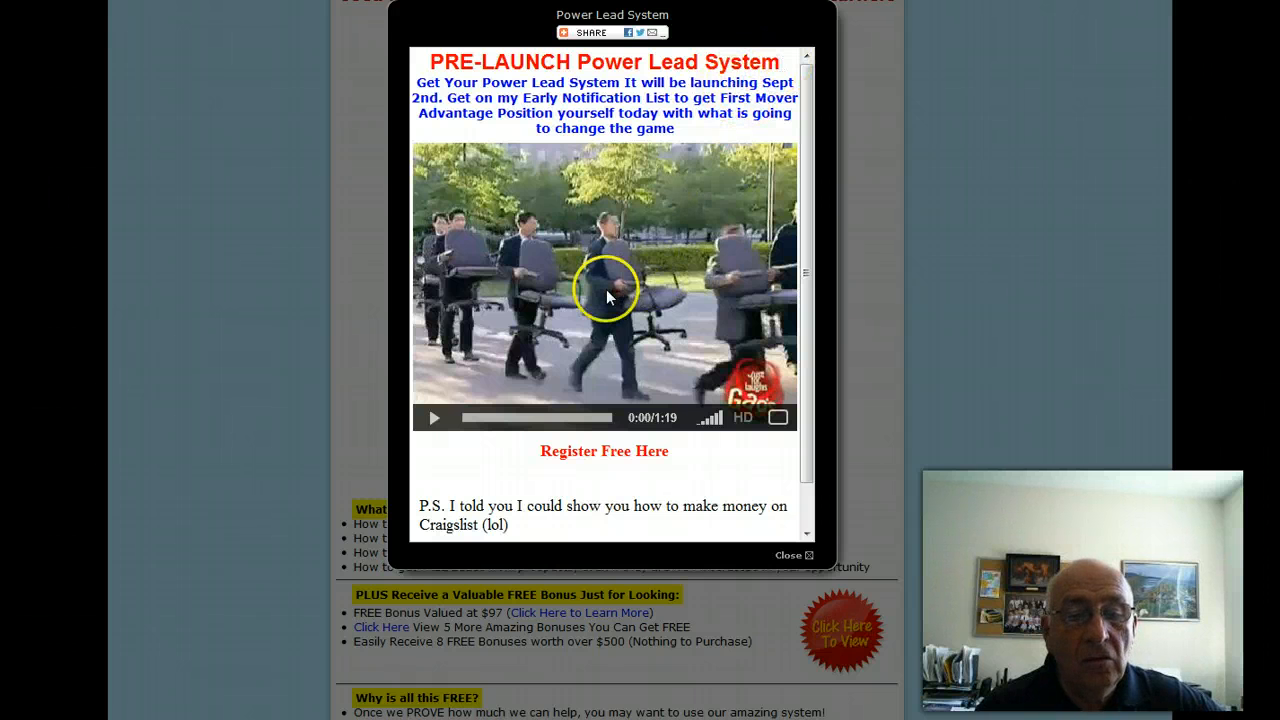
{"action": "left_click", "coordinate": [606, 457]}
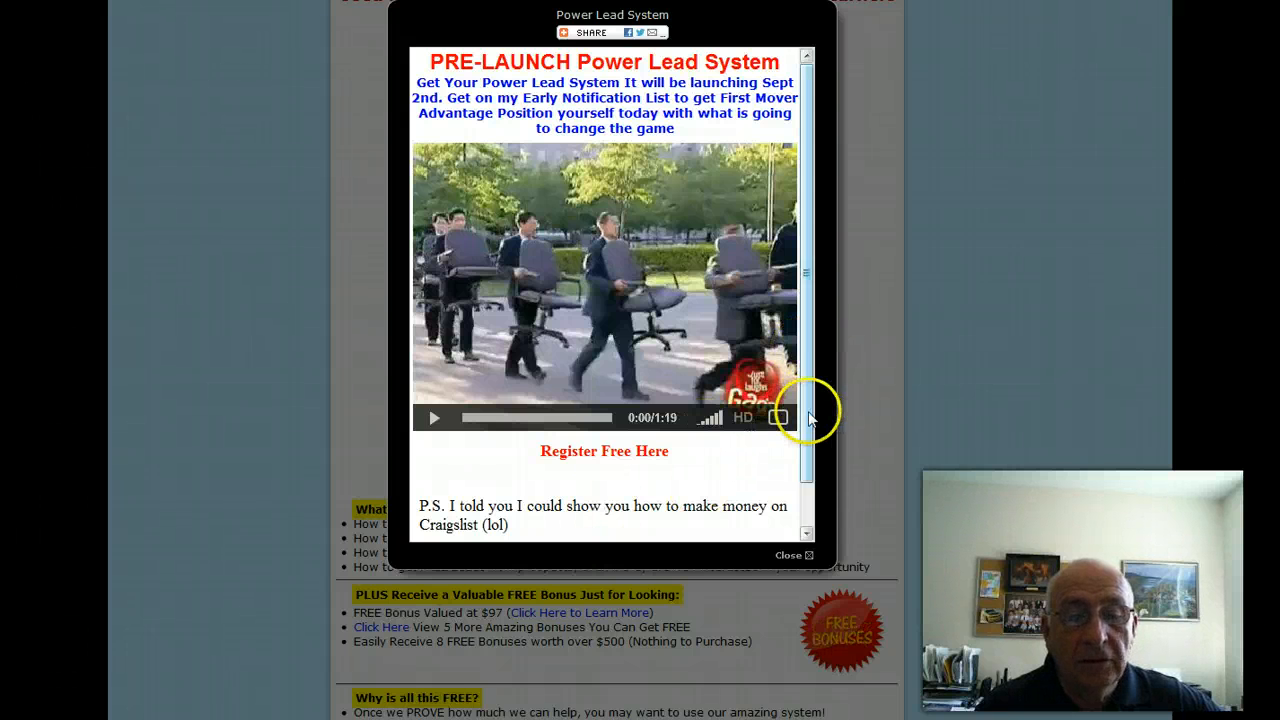
{"action": "left_click_drag", "start_coordinate": [810, 418], "coordinate": [811, 457]}
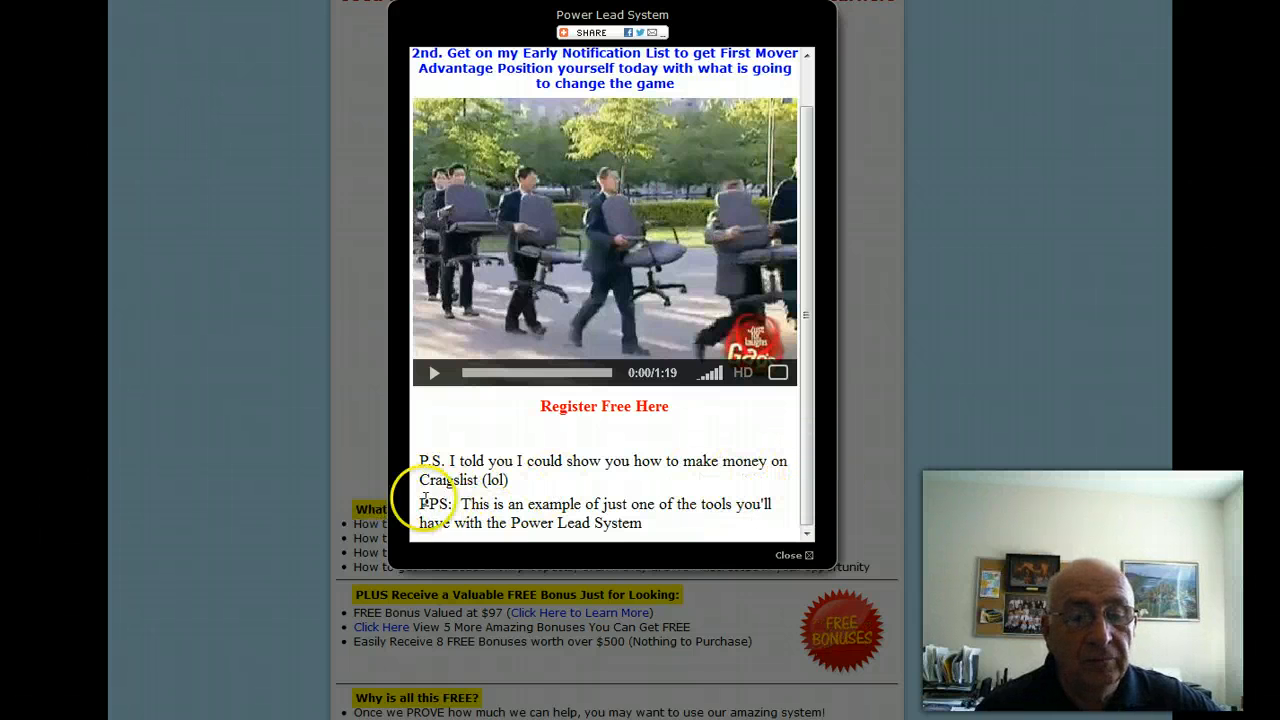
{"action": "left_click_drag", "start_coordinate": [814, 471], "coordinate": [877, 386]}
{"action": "left_click", "coordinate": [598, 36]}
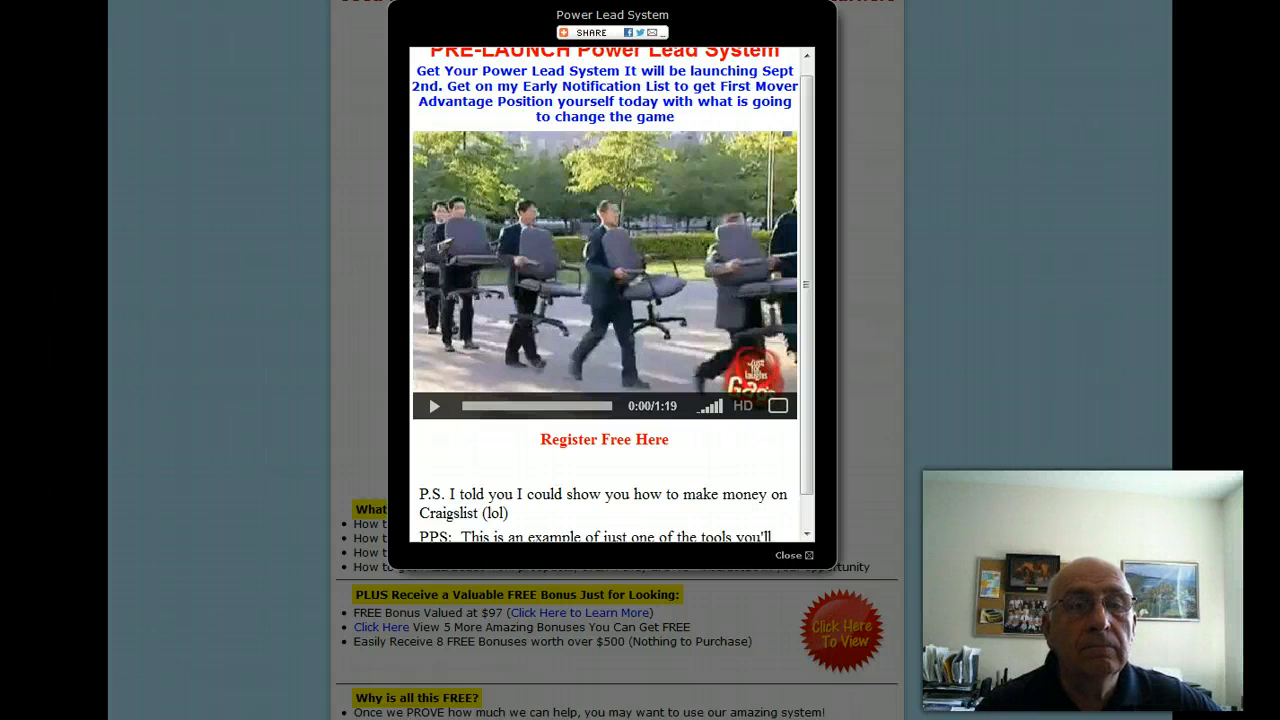
{"action": "key", "text": "ctrl+w"}
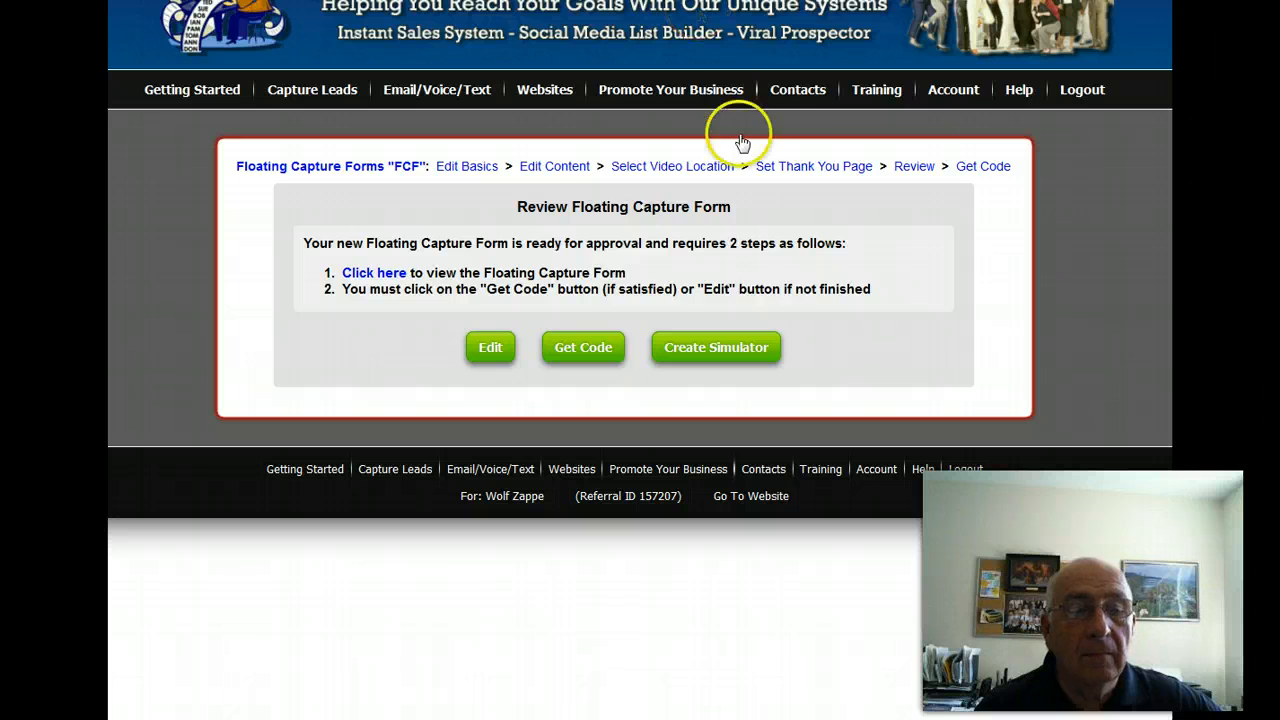
- Get the floating capture form's script code and highlight all of it for copying
{"action": "left_click", "coordinate": [578, 348]}
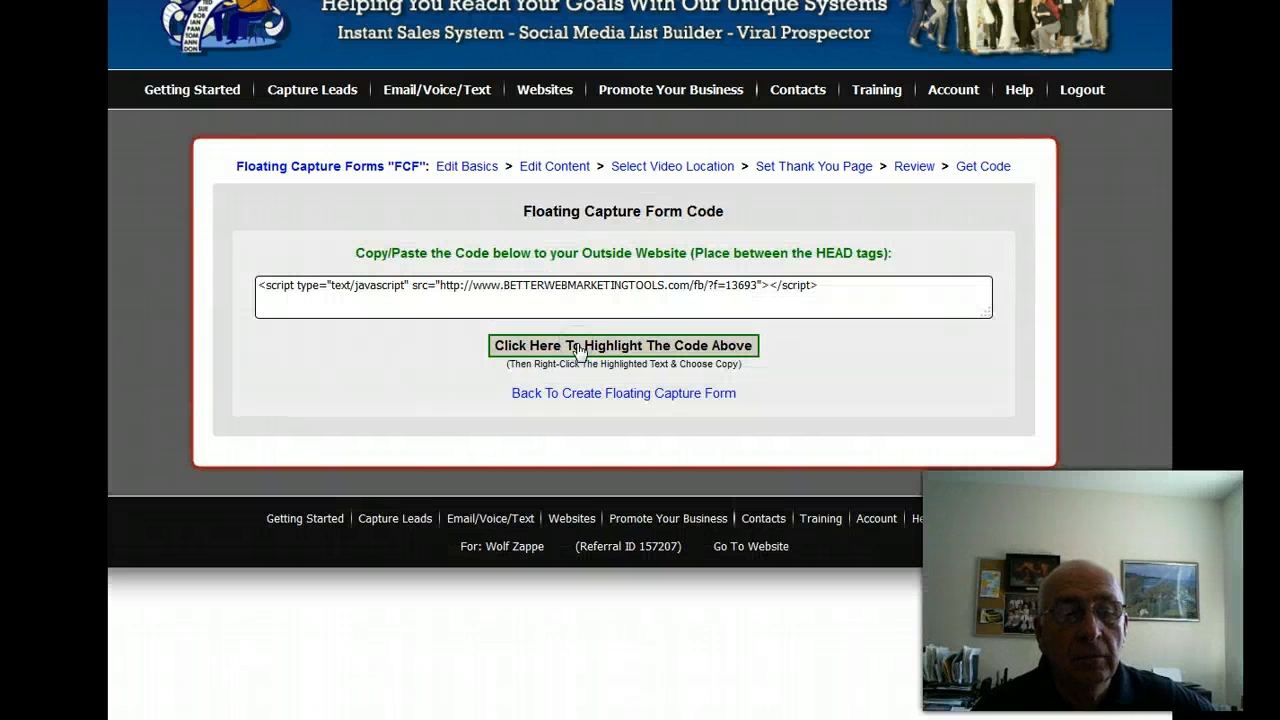
{"action": "left_click", "coordinate": [578, 346]}
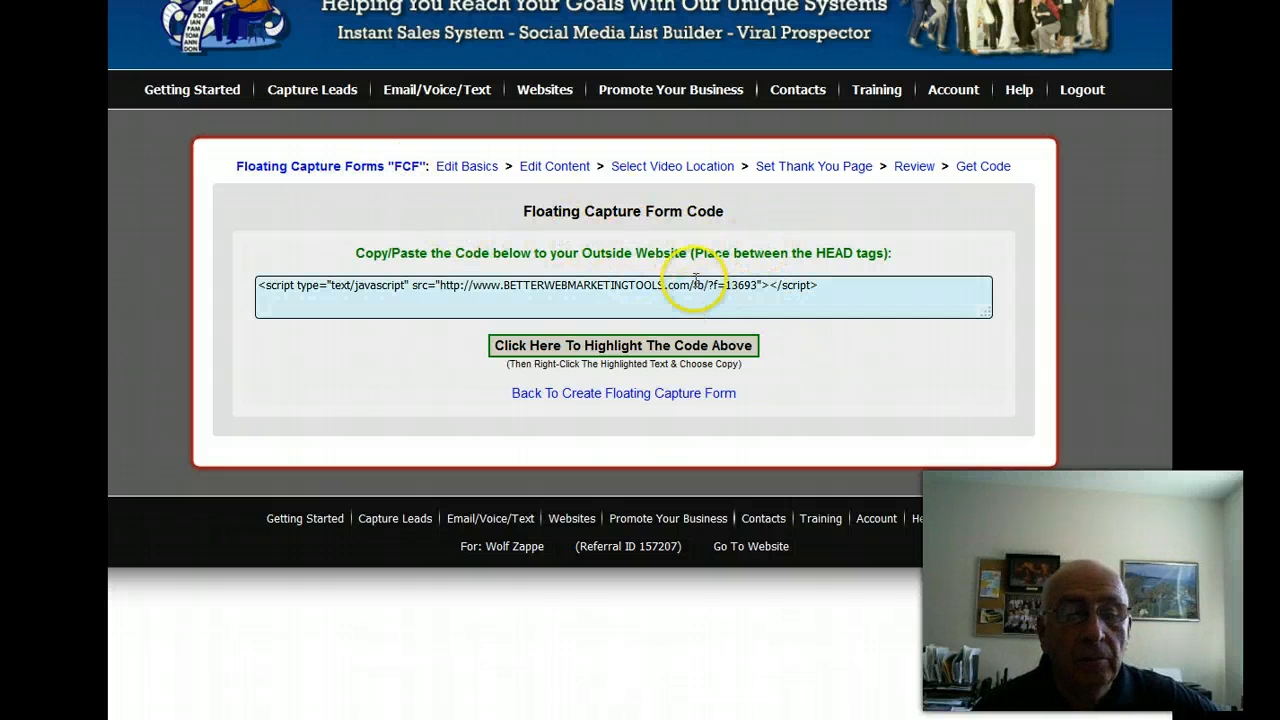
- Return to the list of floating capture forms and open "NH Funny" for editing
{"action": "left_click", "coordinate": [326, 168]}
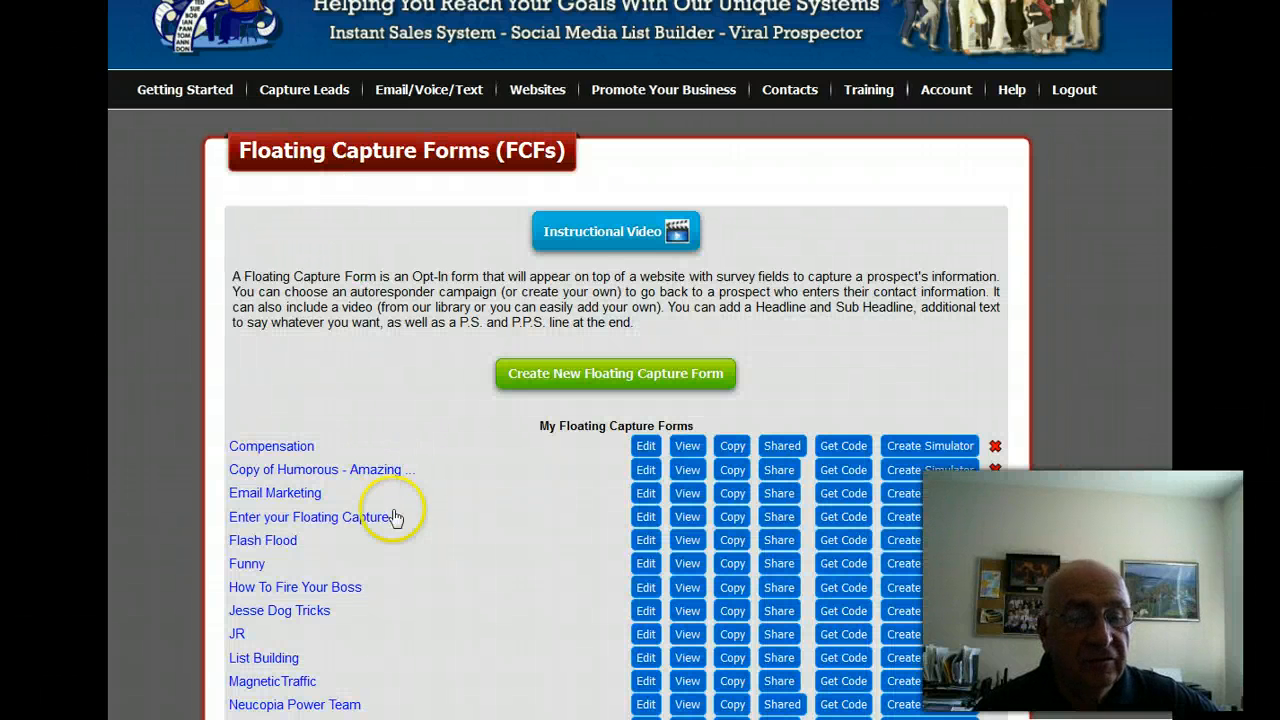
{"action": "scroll", "coordinate": [471, 486], "scroll_direction": "down", "scroll_amount": 2}
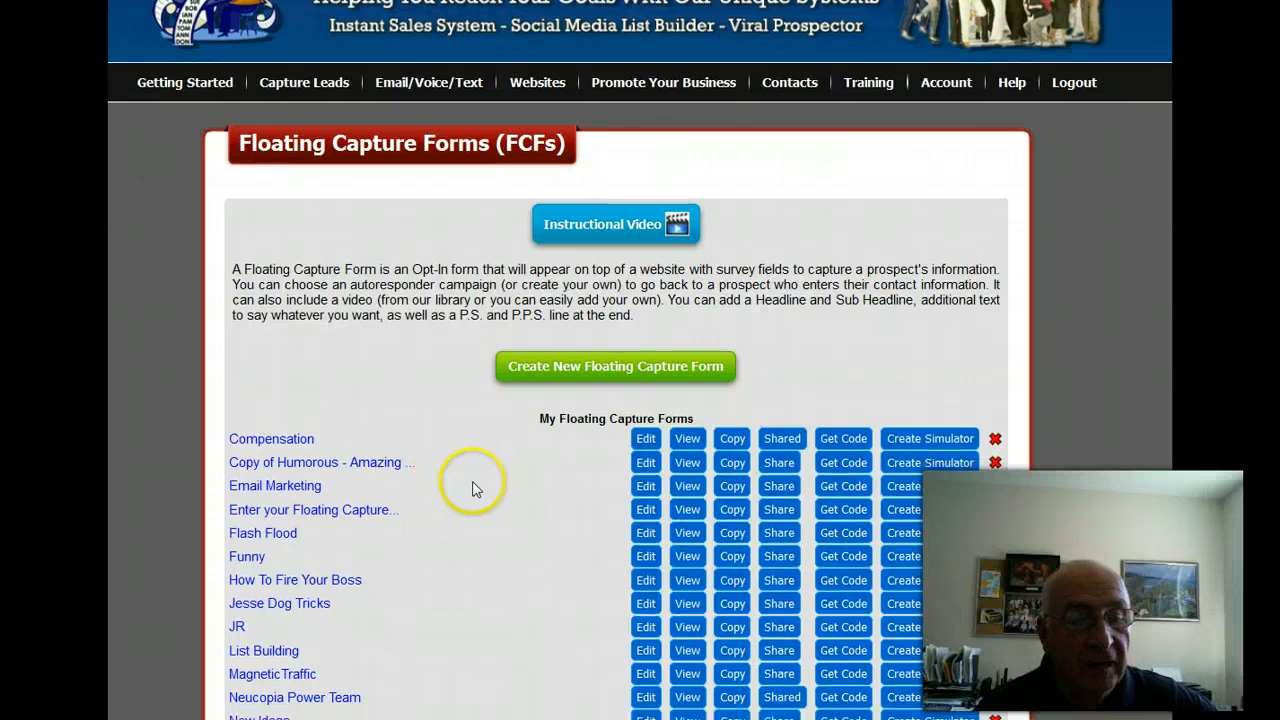
{"action": "scroll", "coordinate": [476, 489], "scroll_direction": "down", "scroll_amount": 3}
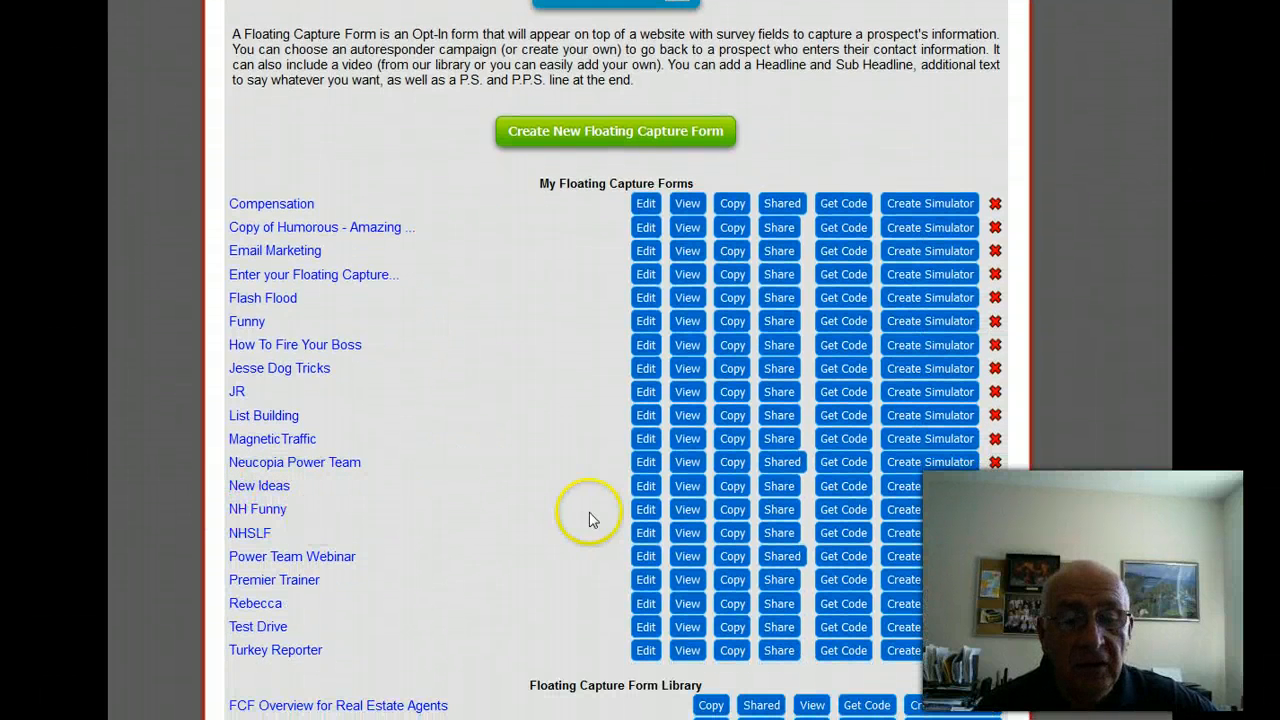
{"action": "left_click", "coordinate": [648, 516]}
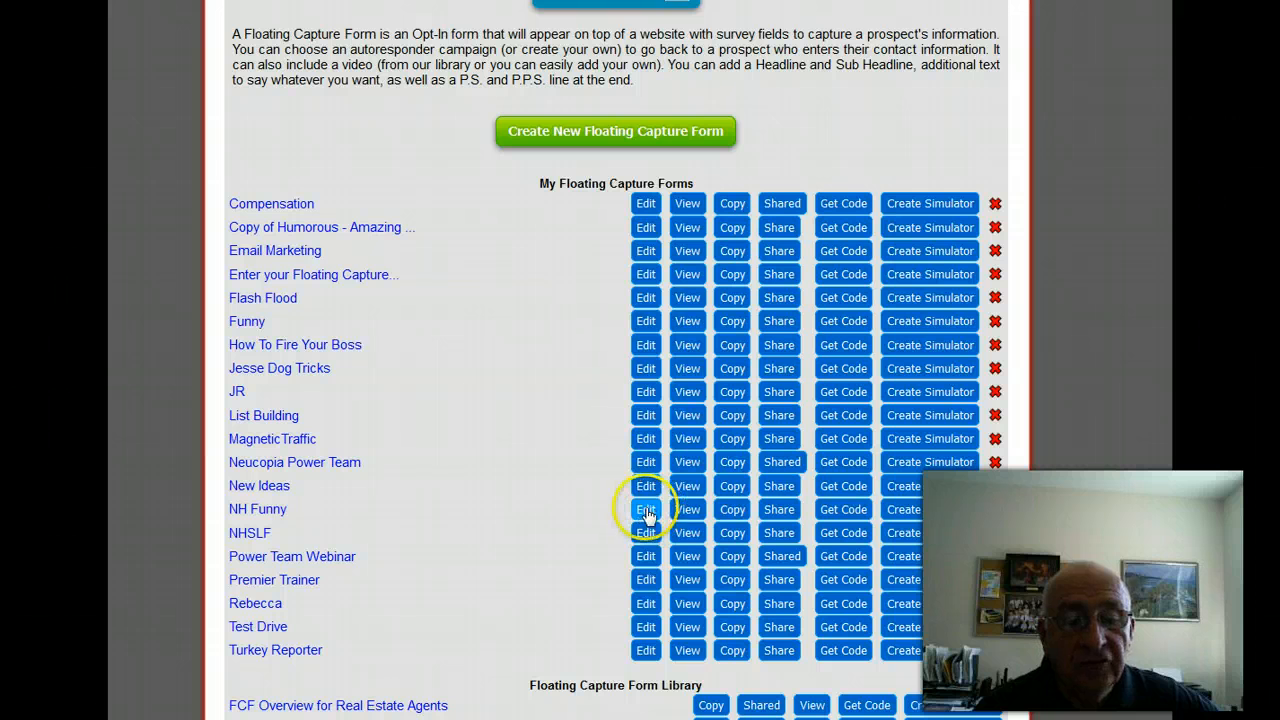
{"action": "left_click", "coordinate": [647, 514]}
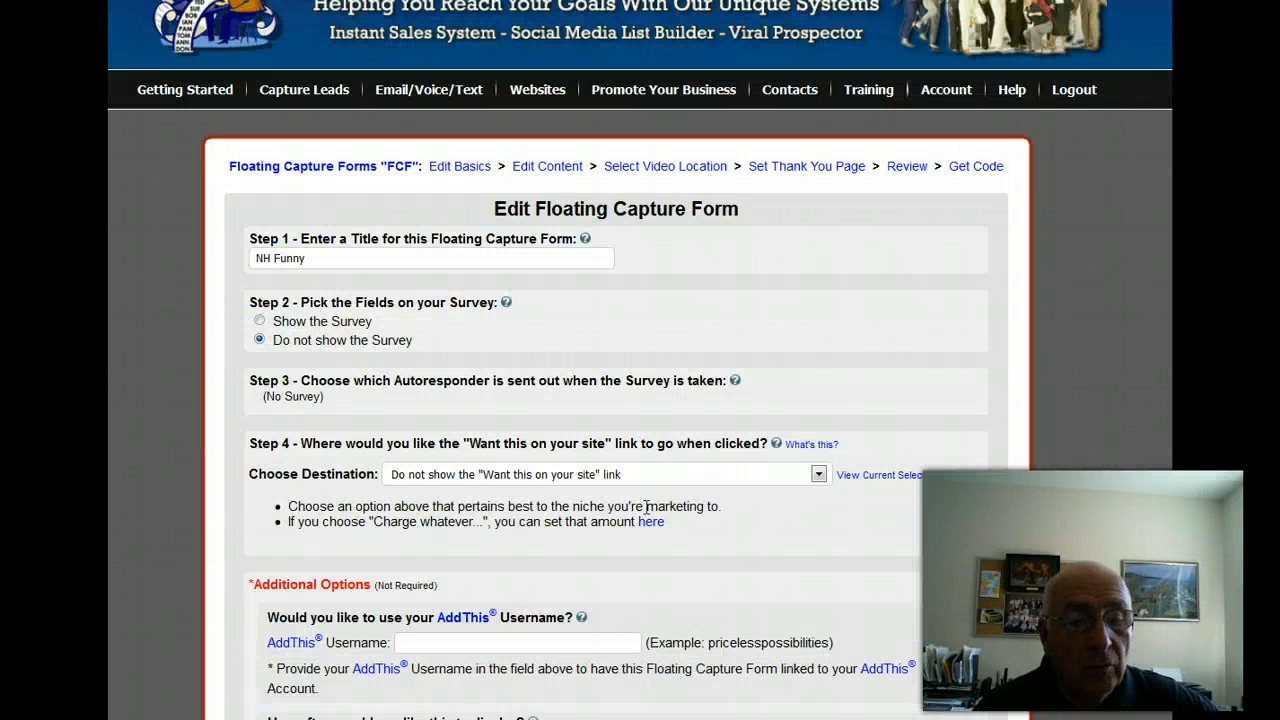
- Set the height of the "NH Funny" form to 600 px and save the form's basic settings
{"action": "scroll", "coordinate": [647, 508], "scroll_direction": "down", "scroll_amount": 5}
{"action": "double_click", "coordinate": [336, 502]}
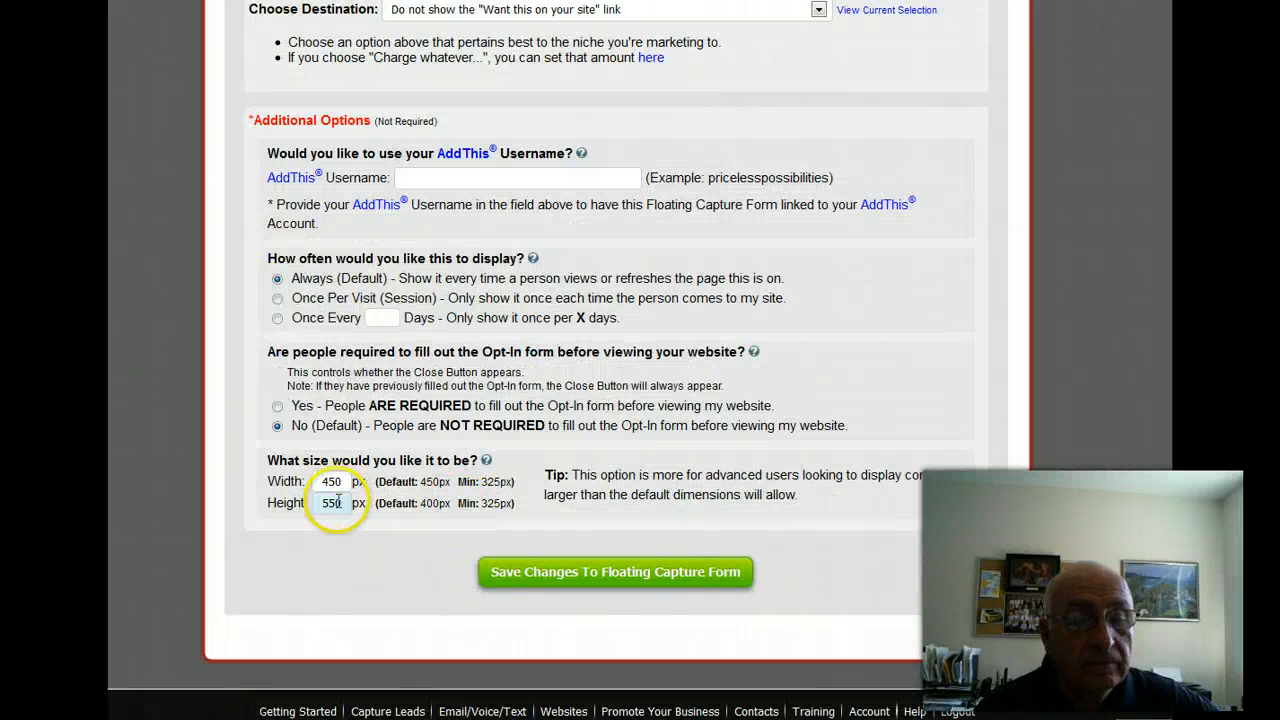
{"action": "left_click_drag", "start_coordinate": [338, 502], "coordinate": [320, 503]}
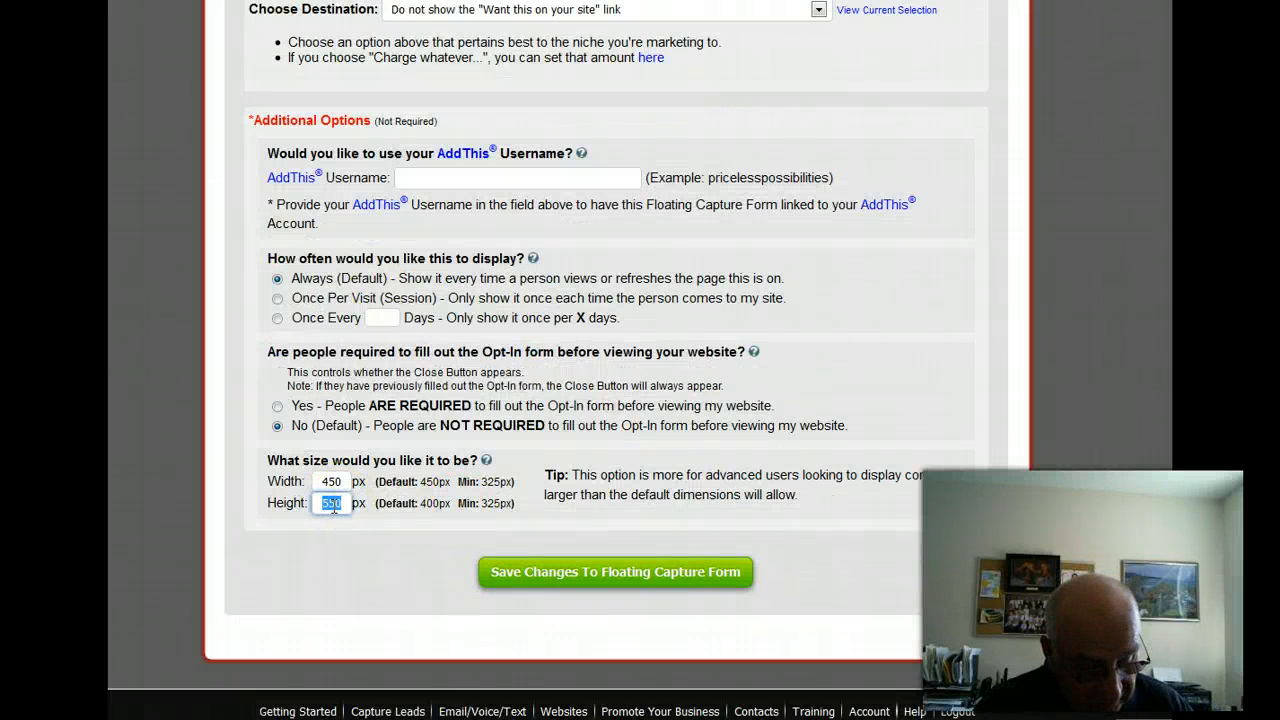
{"action": "type", "text": "600"}
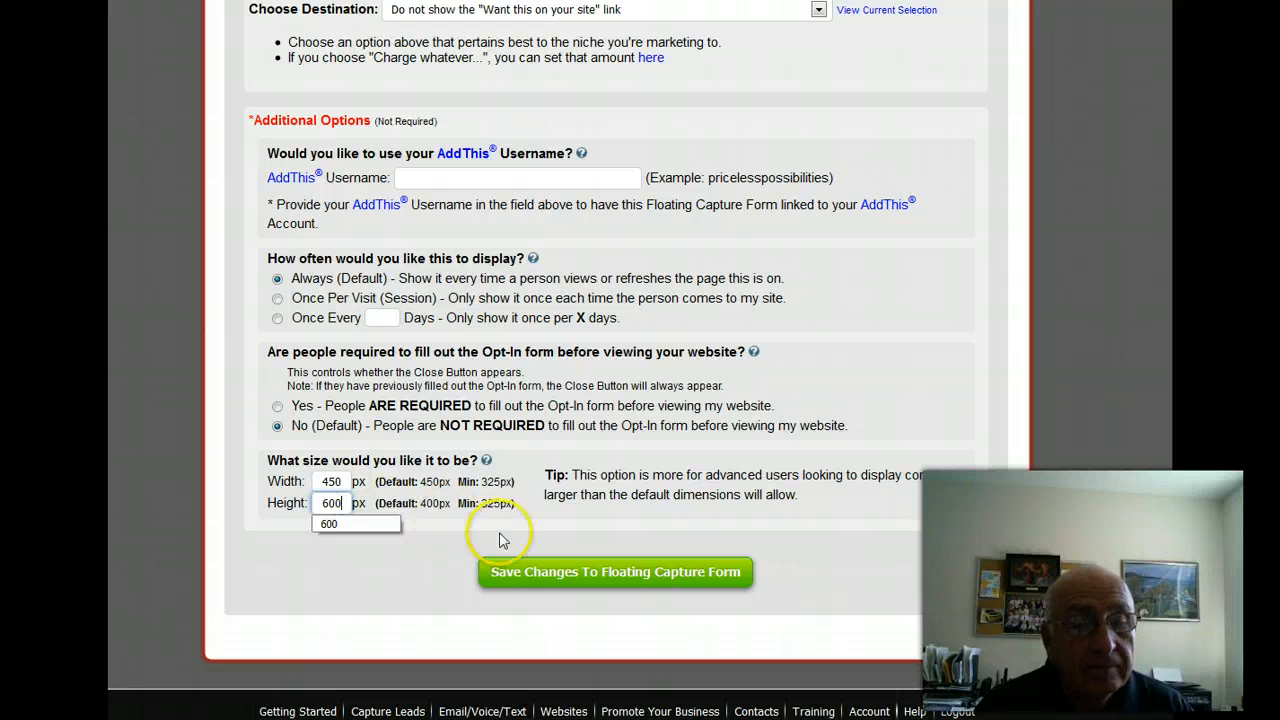
{"action": "left_click", "coordinate": [416, 567]}
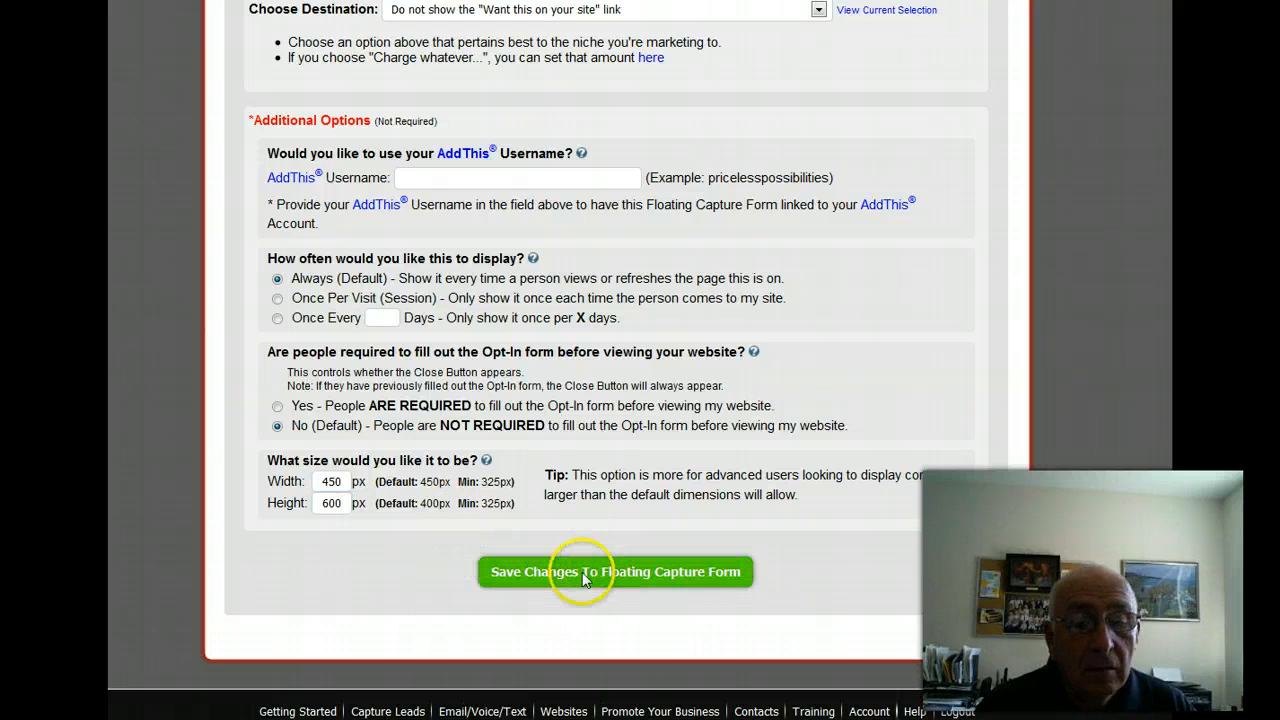
{"action": "left_click", "coordinate": [582, 572]}
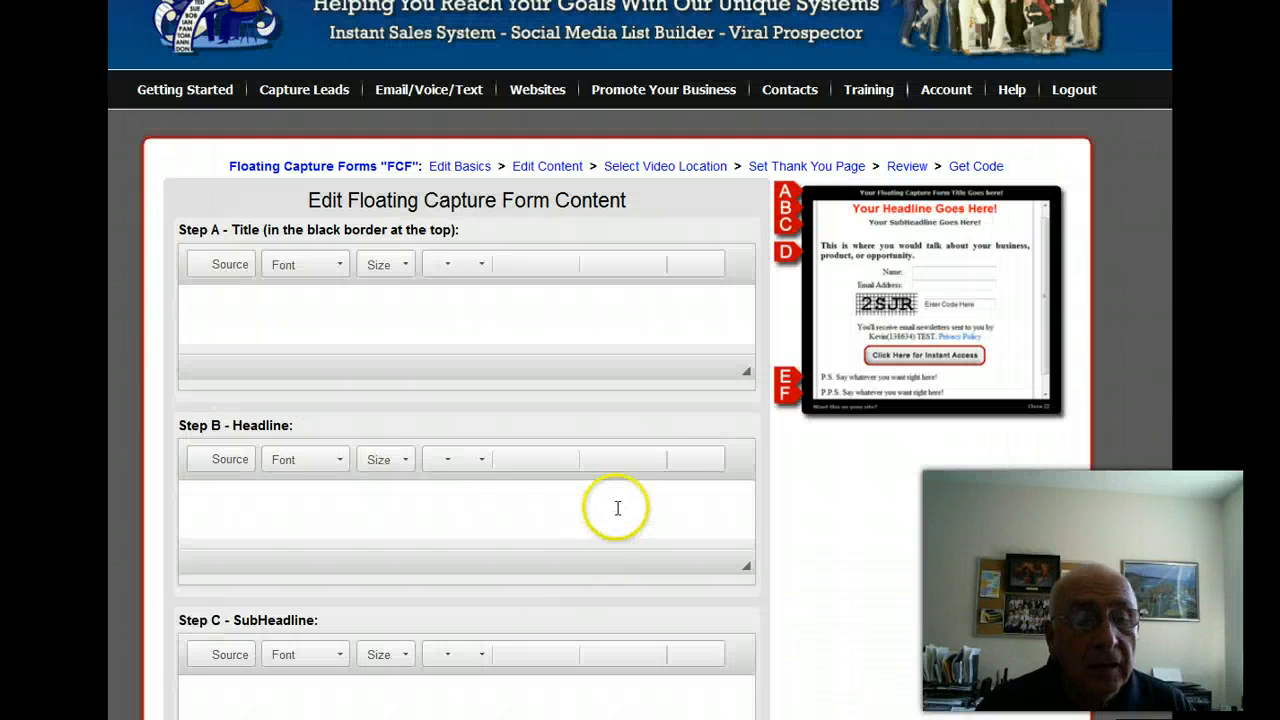
- Check the form's content from headline to PPS section and save it, continuing to the video selection
{"action": "scroll", "coordinate": [870, 482], "scroll_direction": "down", "scroll_amount": 10}
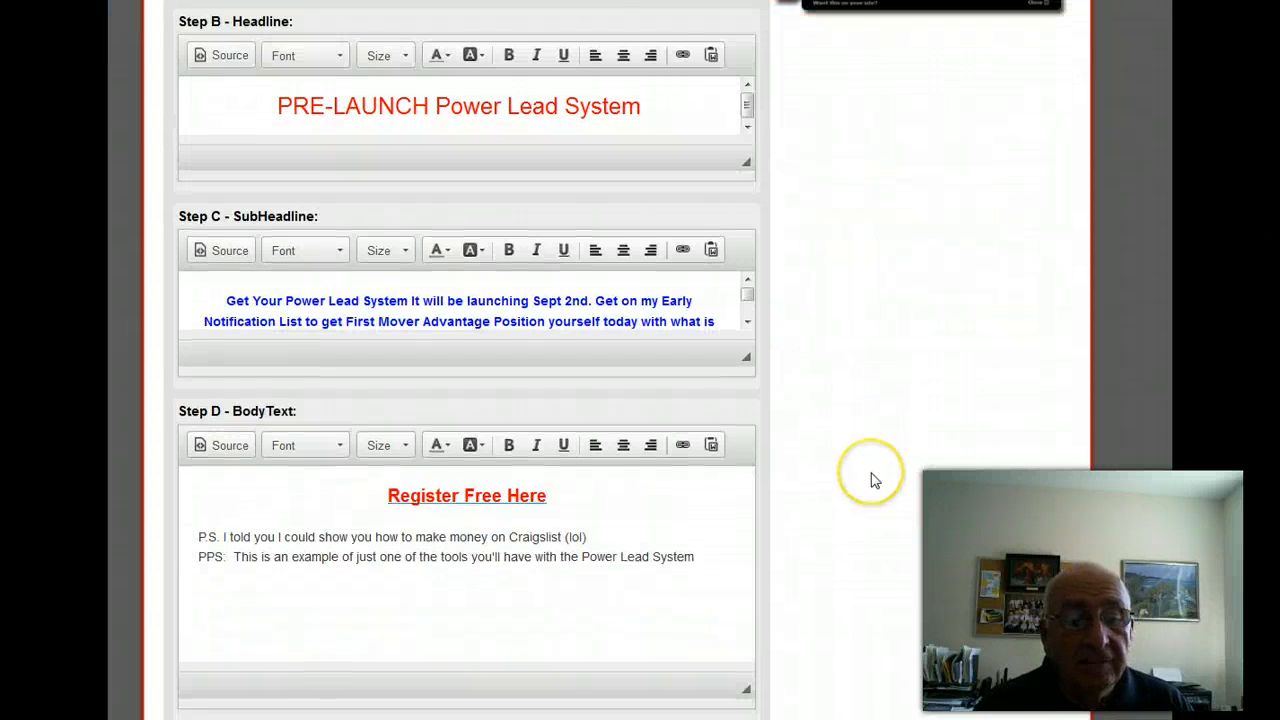
{"action": "scroll", "coordinate": [870, 481], "scroll_direction": "down", "scroll_amount": 5}
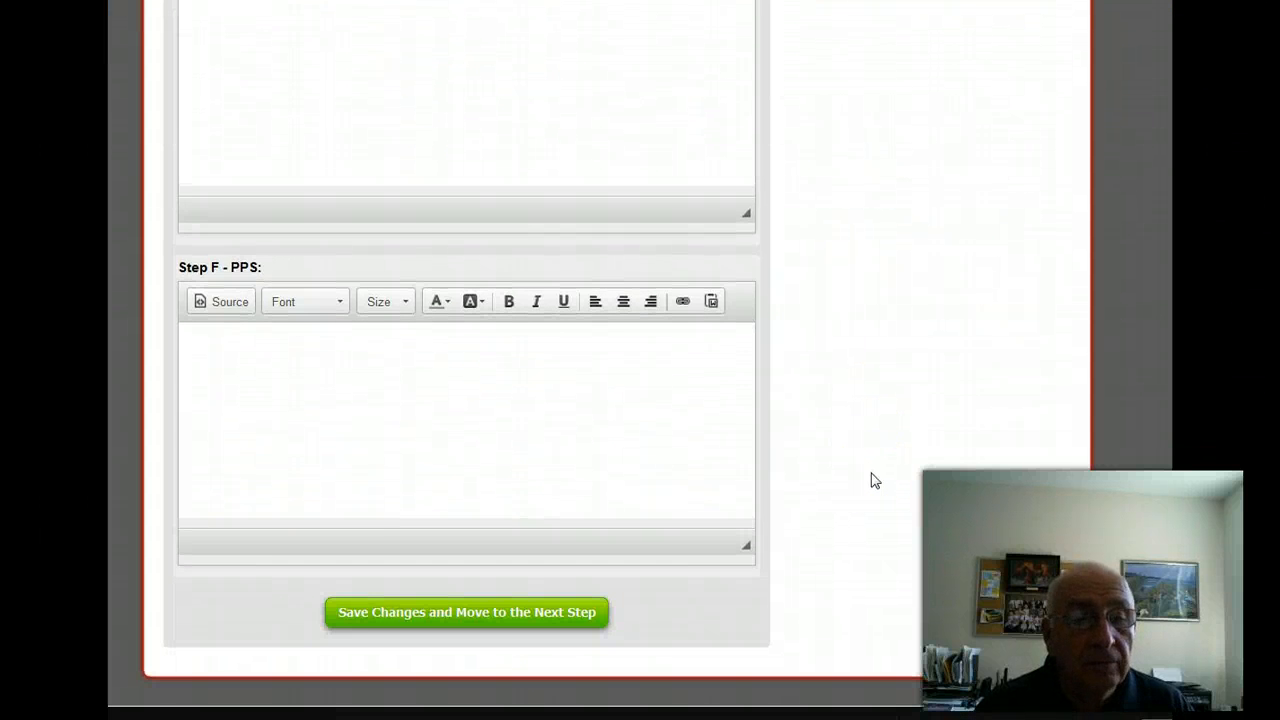
{"action": "scroll", "coordinate": [870, 481], "scroll_direction": "up", "scroll_amount": 4}
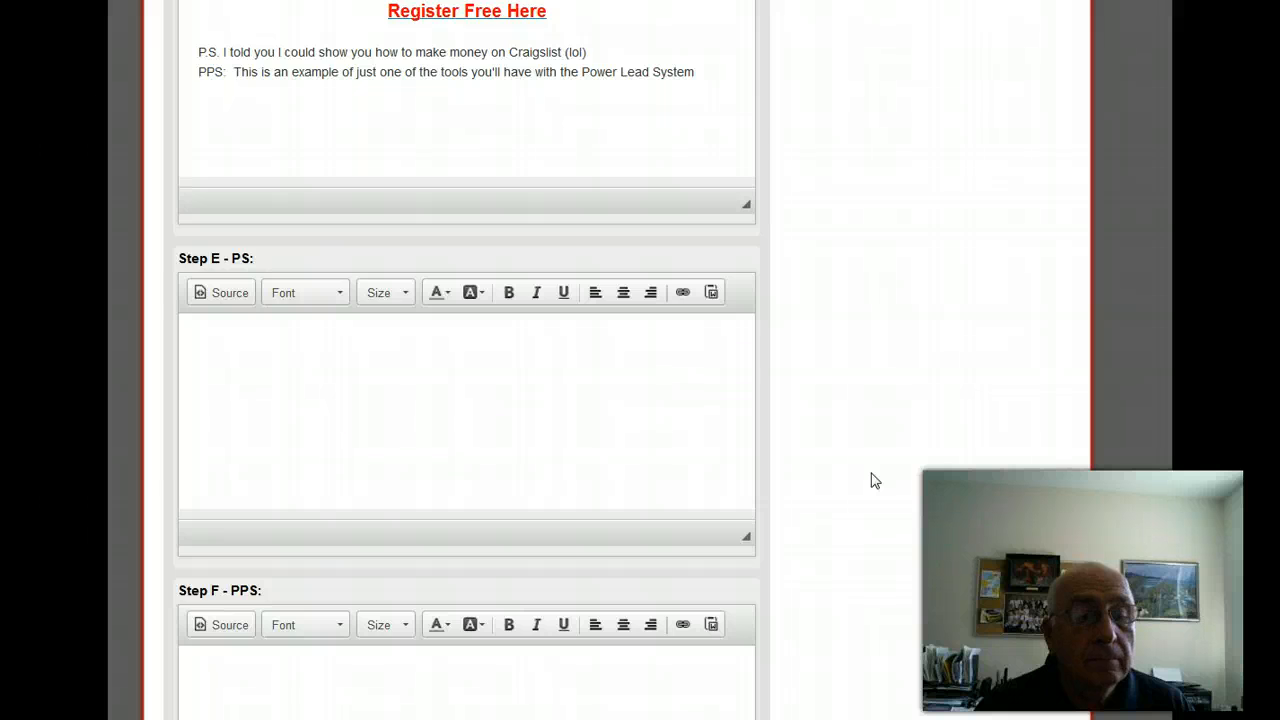
{"action": "scroll", "coordinate": [871, 481], "scroll_direction": "down", "scroll_amount": 4}
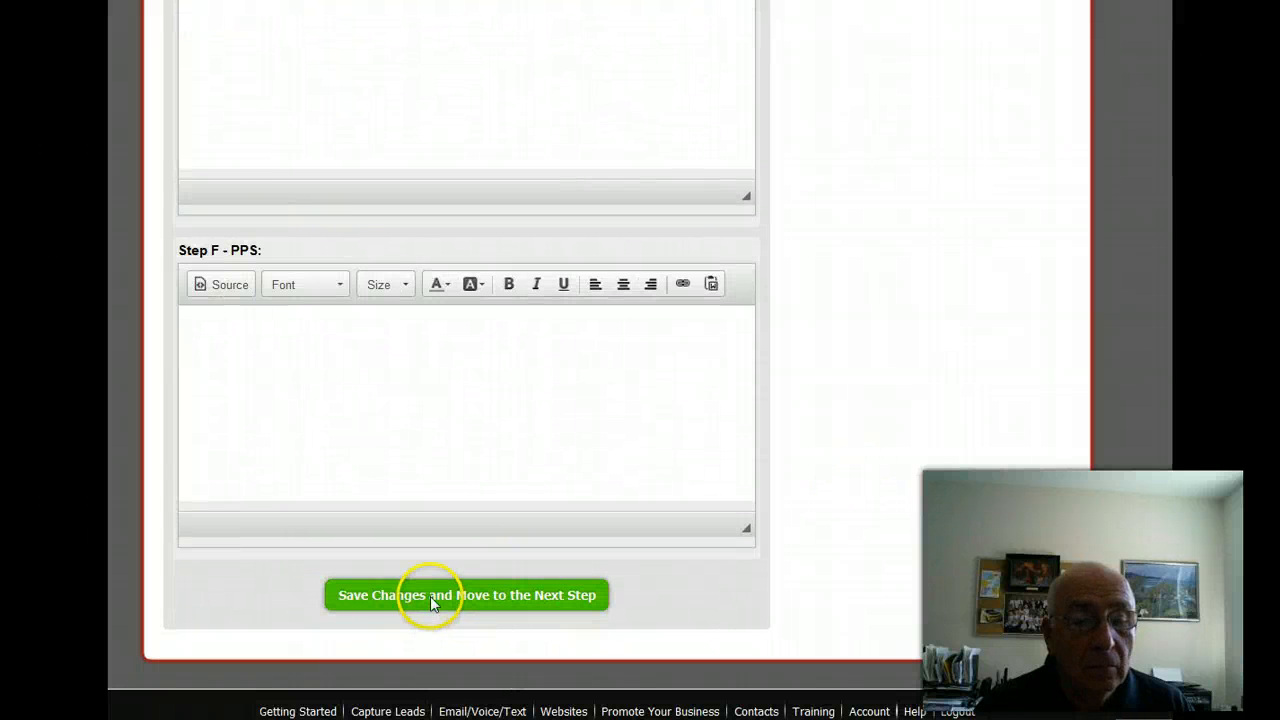
{"action": "left_click", "coordinate": [430, 596]}
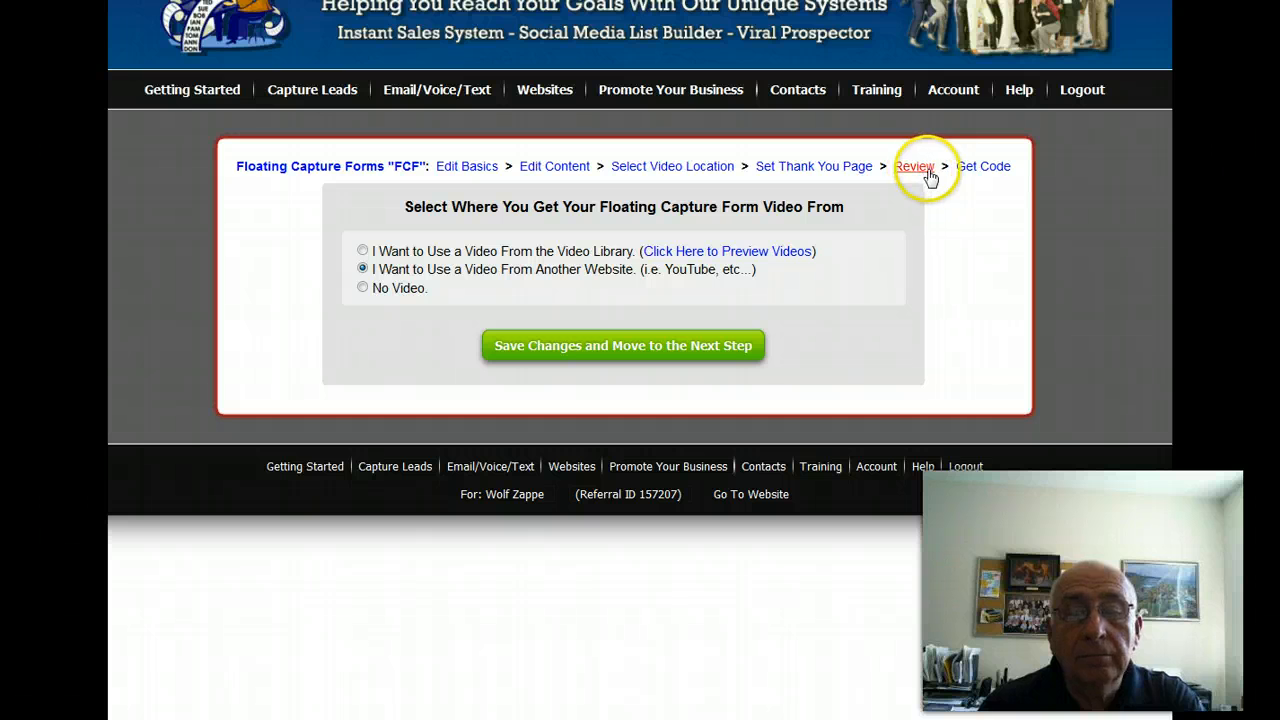
- Return to the list of floating capture forms and start creating a simulator for "NH Funny"
{"action": "left_click", "coordinate": [316, 175]}
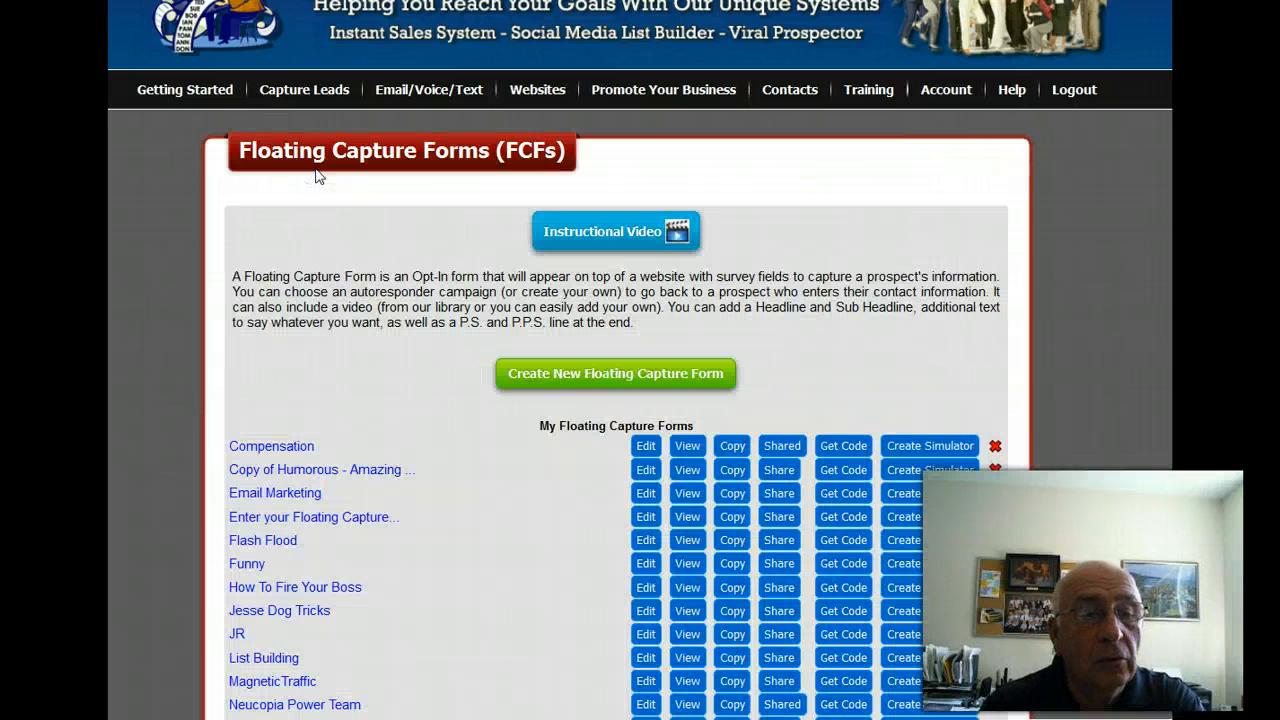
{"action": "scroll", "coordinate": [423, 534], "scroll_direction": "down", "scroll_amount": 3}
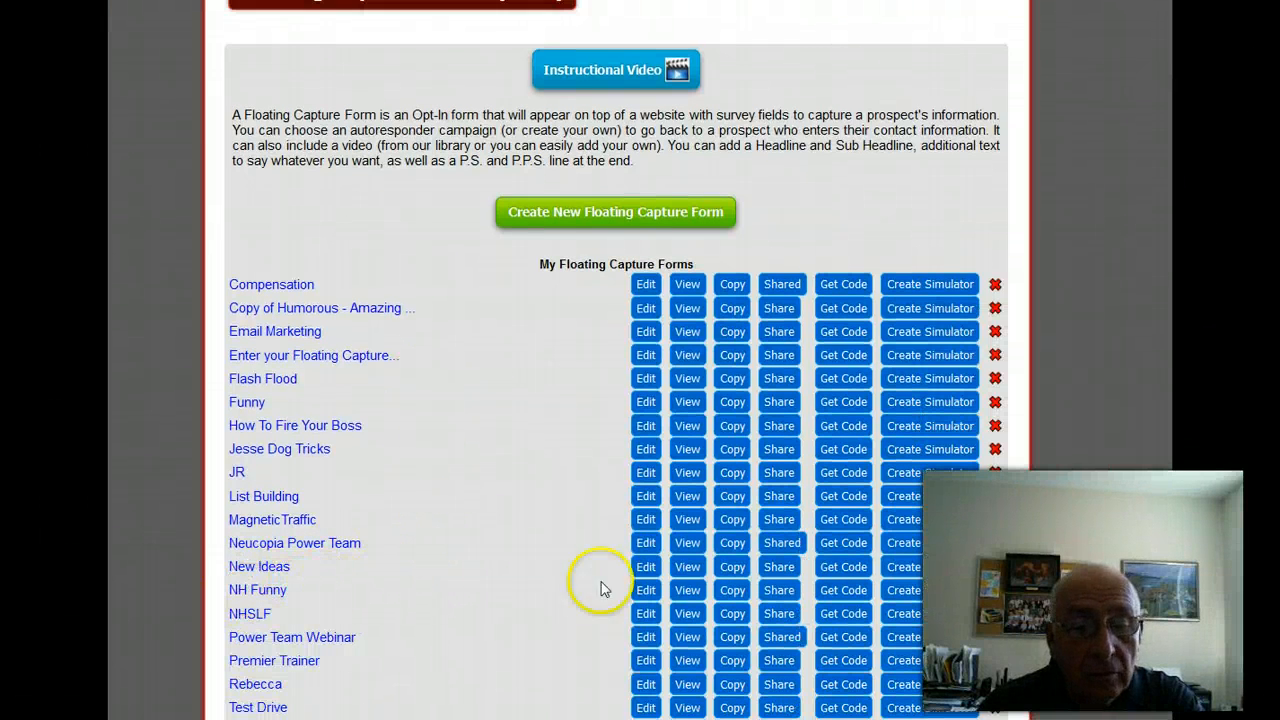
{"action": "left_click", "coordinate": [904, 591]}
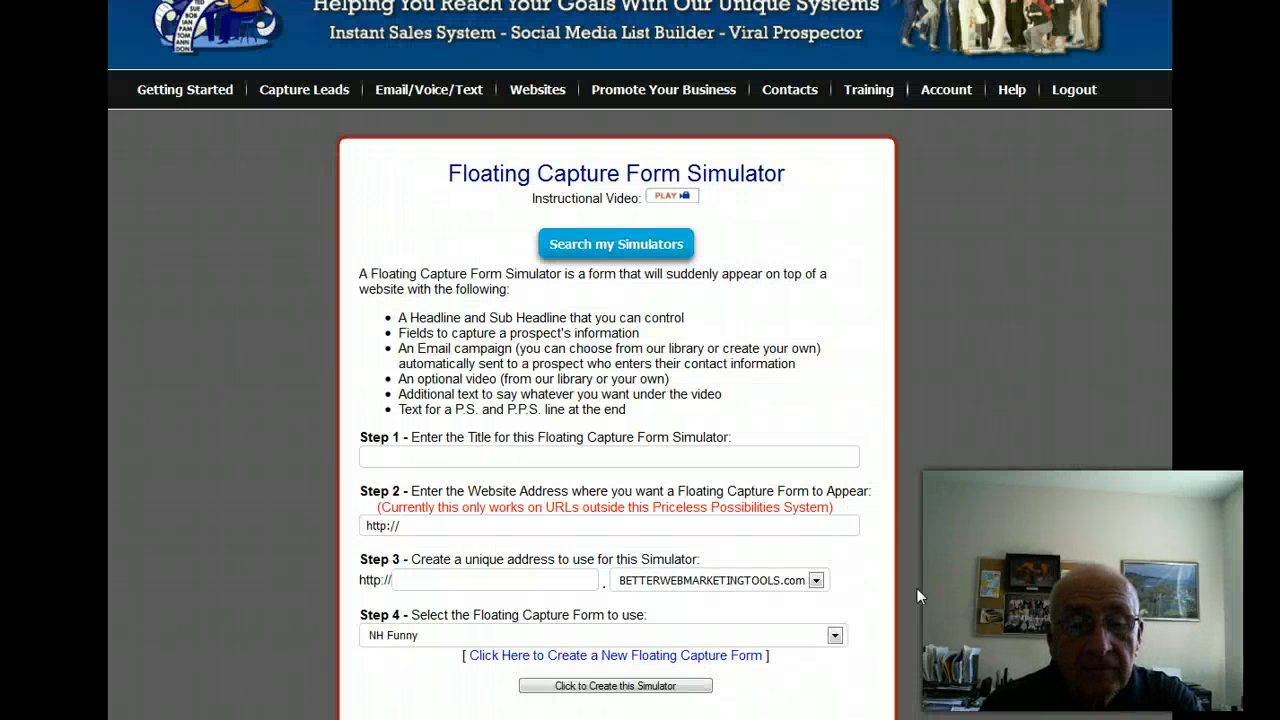
- Enter "NH Funny" as the title of the Floating Capture Form Simulator
{"action": "left_click", "coordinate": [456, 463]}
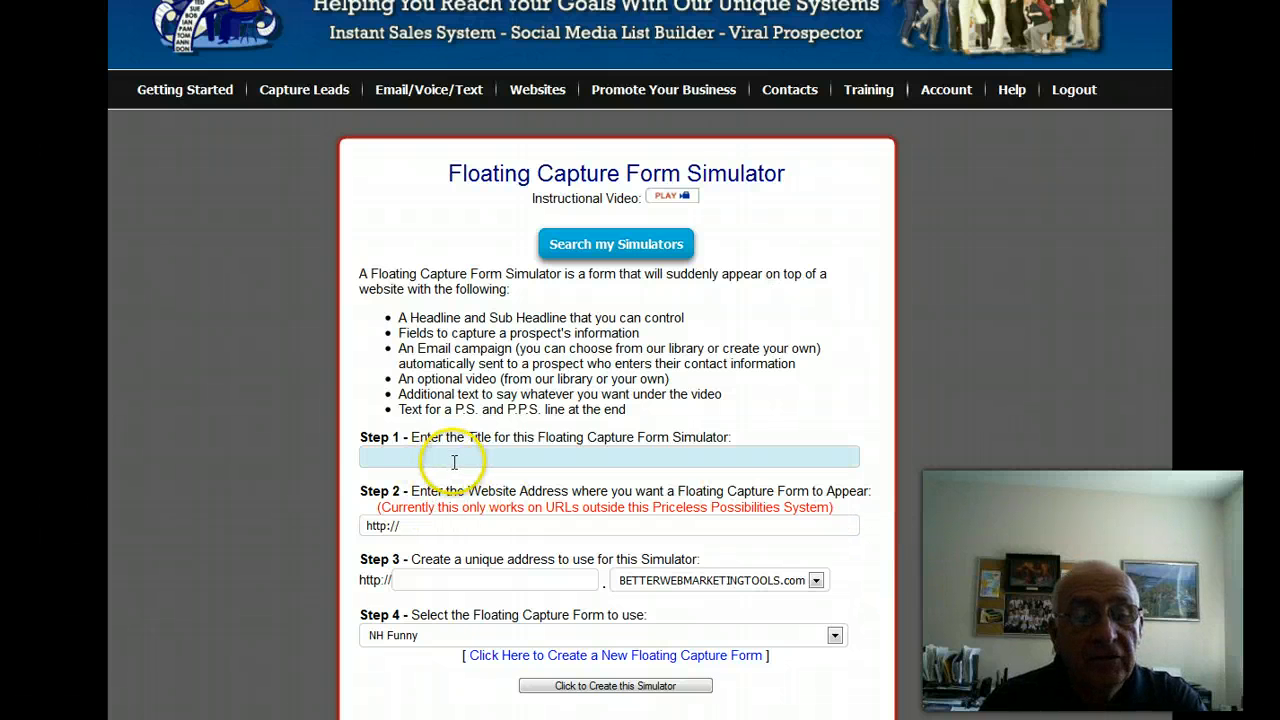
{"action": "left_click", "coordinate": [370, 457]}
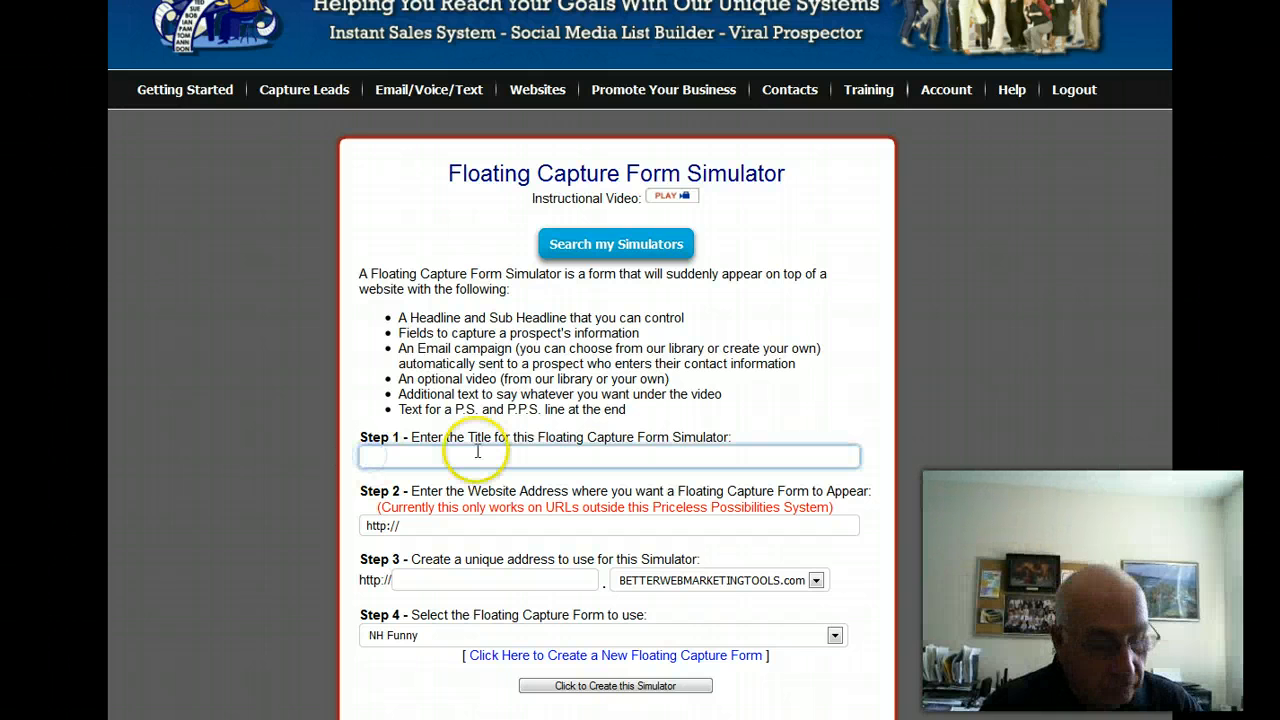
{"action": "type", "text": "NH"}
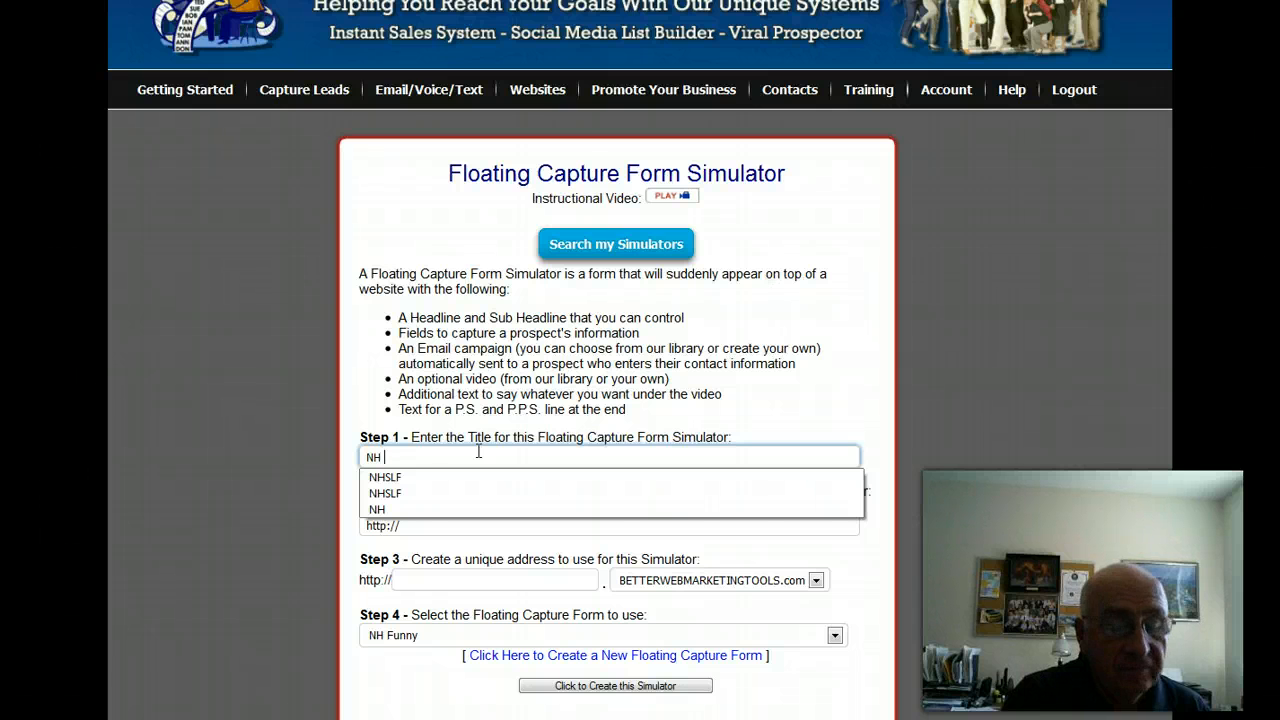
{"action": "type", "text": " Funny"}
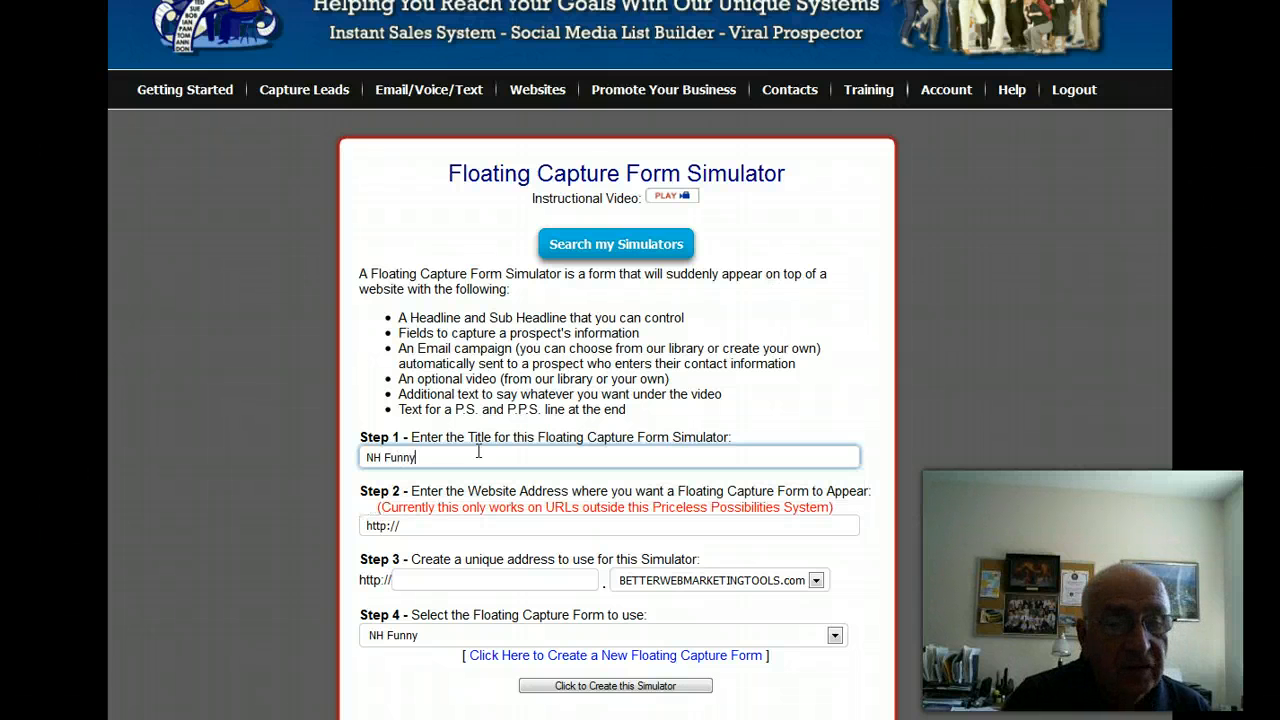
{"action": "scroll", "coordinate": [1012, 418], "scroll_direction": "down", "scroll_amount": 1}
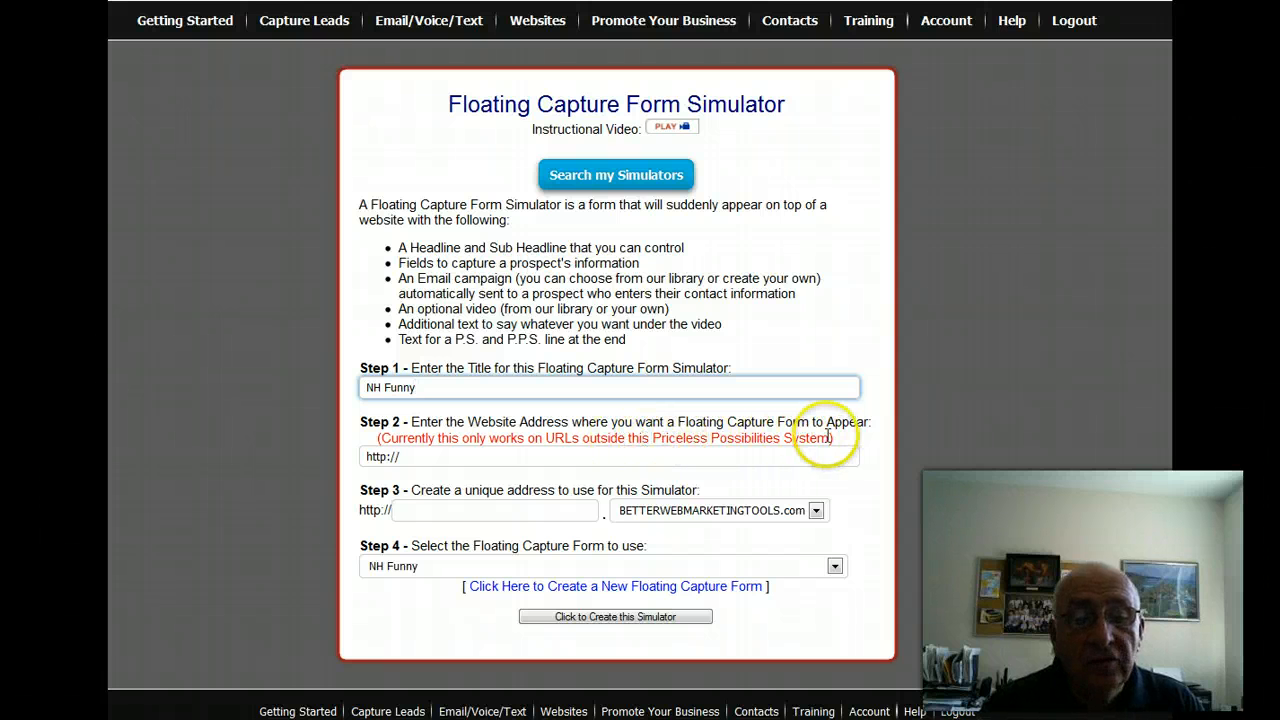
{"action": "left_click", "coordinate": [410, 456]}
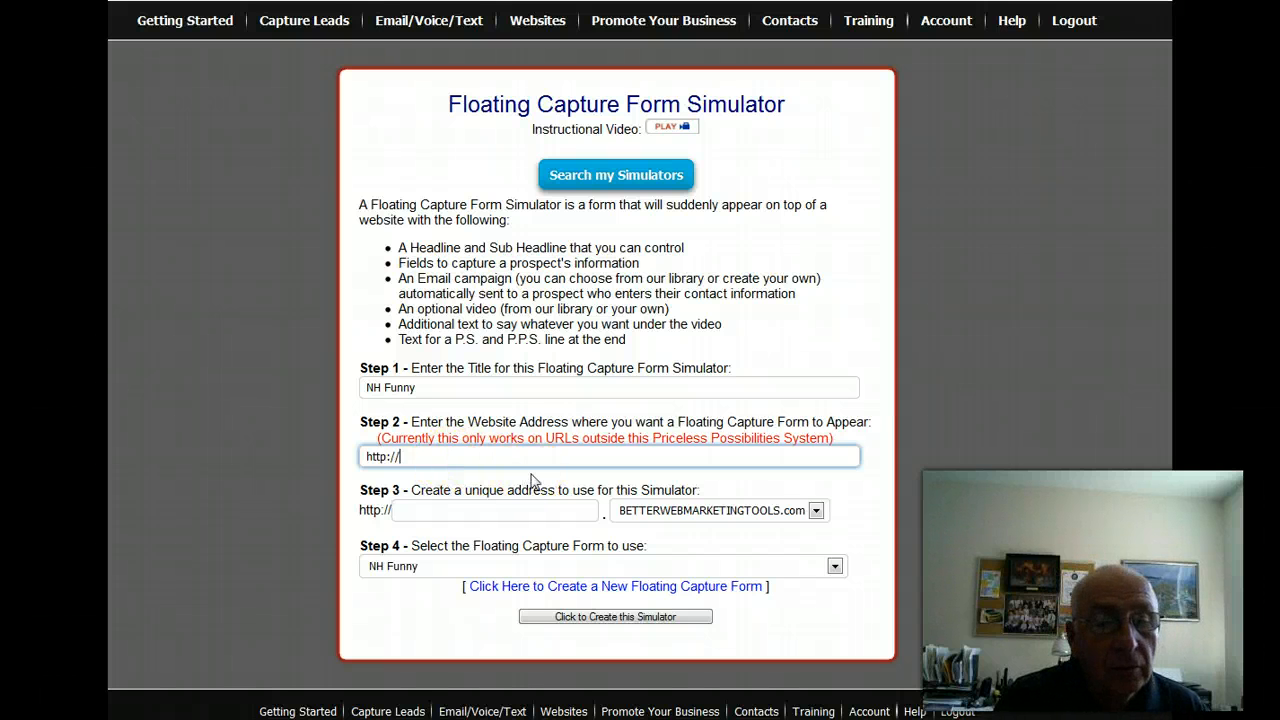
{"action": "type", "text": "c"}
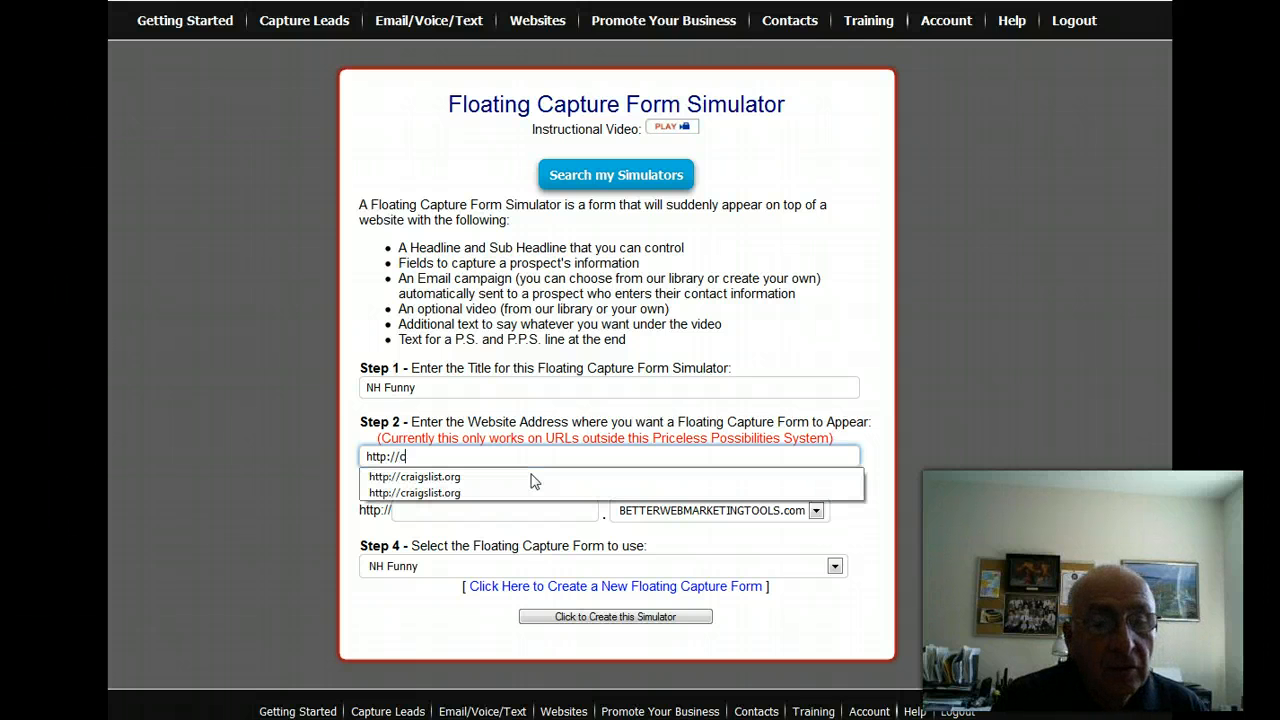
{"action": "left_click", "coordinate": [484, 477]}
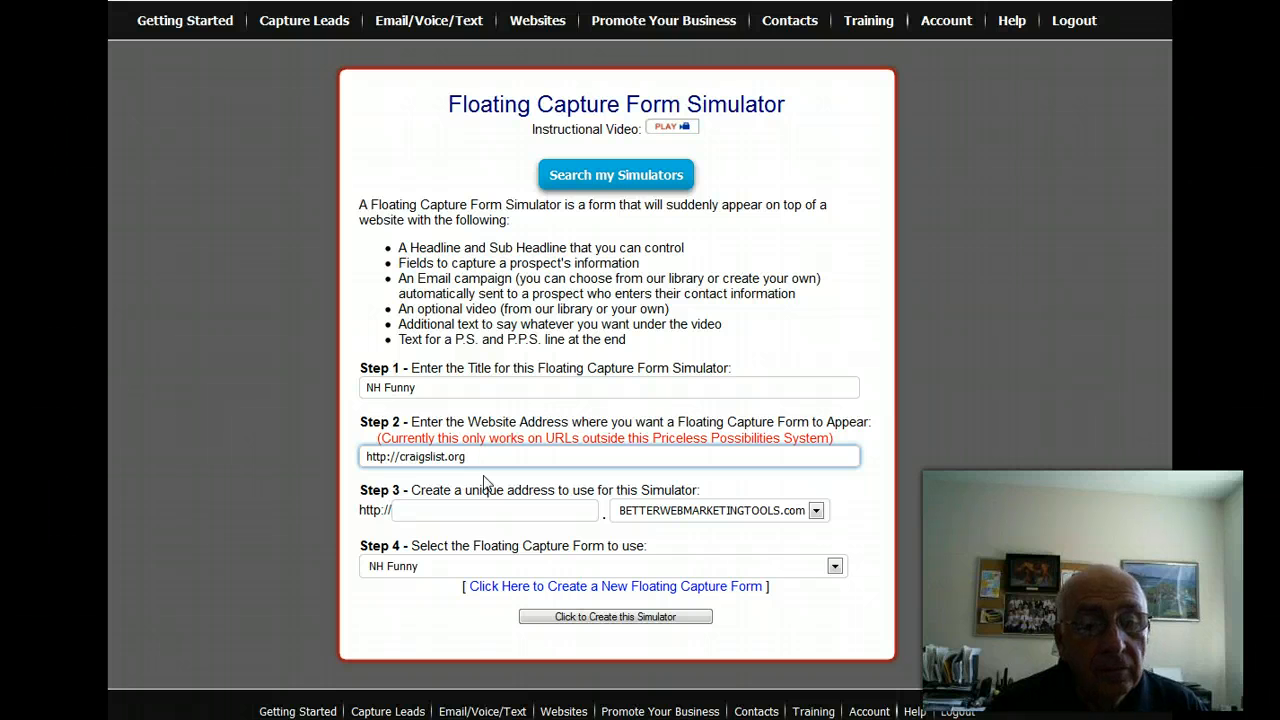
{"action": "left_click", "coordinate": [530, 465]}
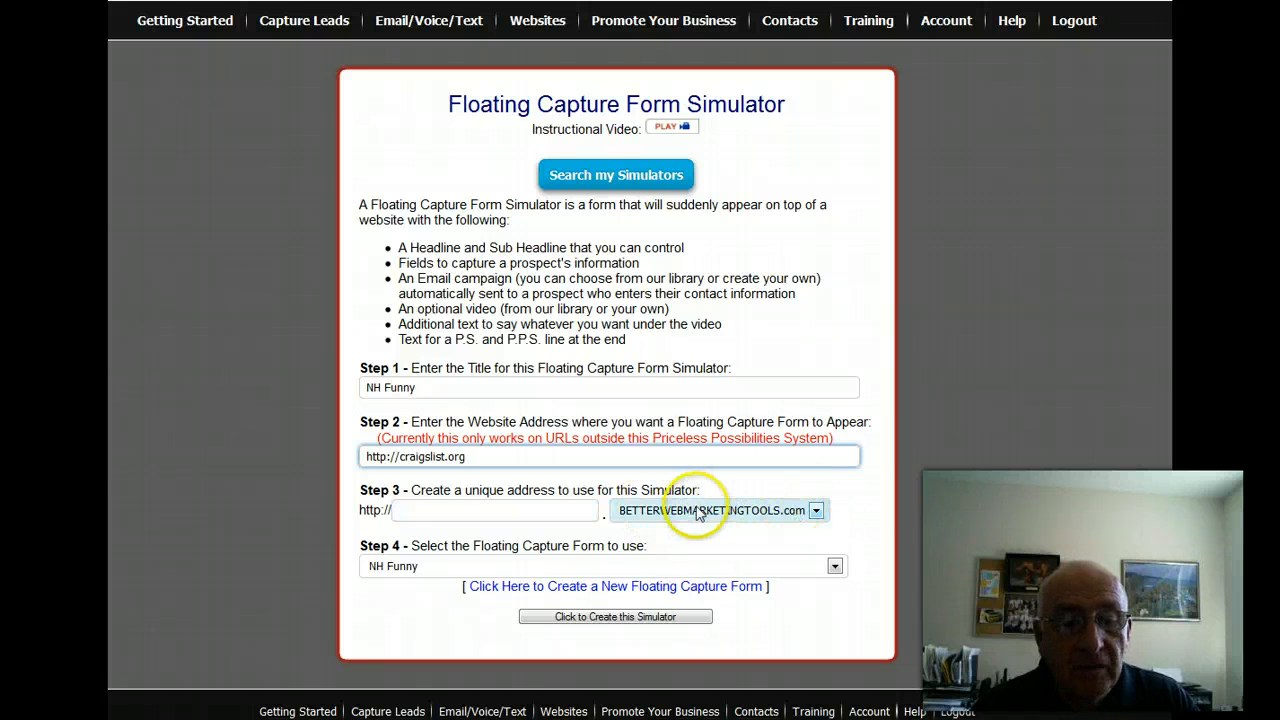
- Give the simulator the unique address NHFunny on the leapmarketingsystem.com domain and create it with the "NH Funny" form
{"action": "left_click", "coordinate": [817, 512]}
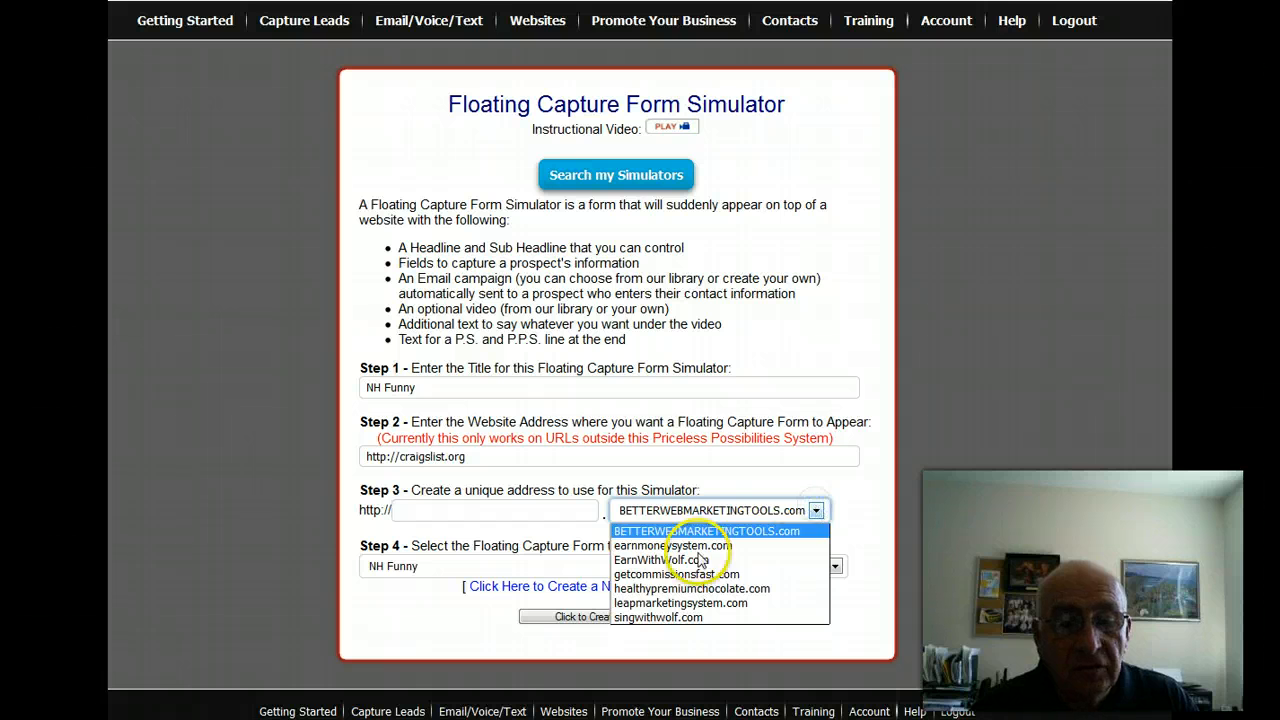
{"action": "left_click", "coordinate": [665, 603]}
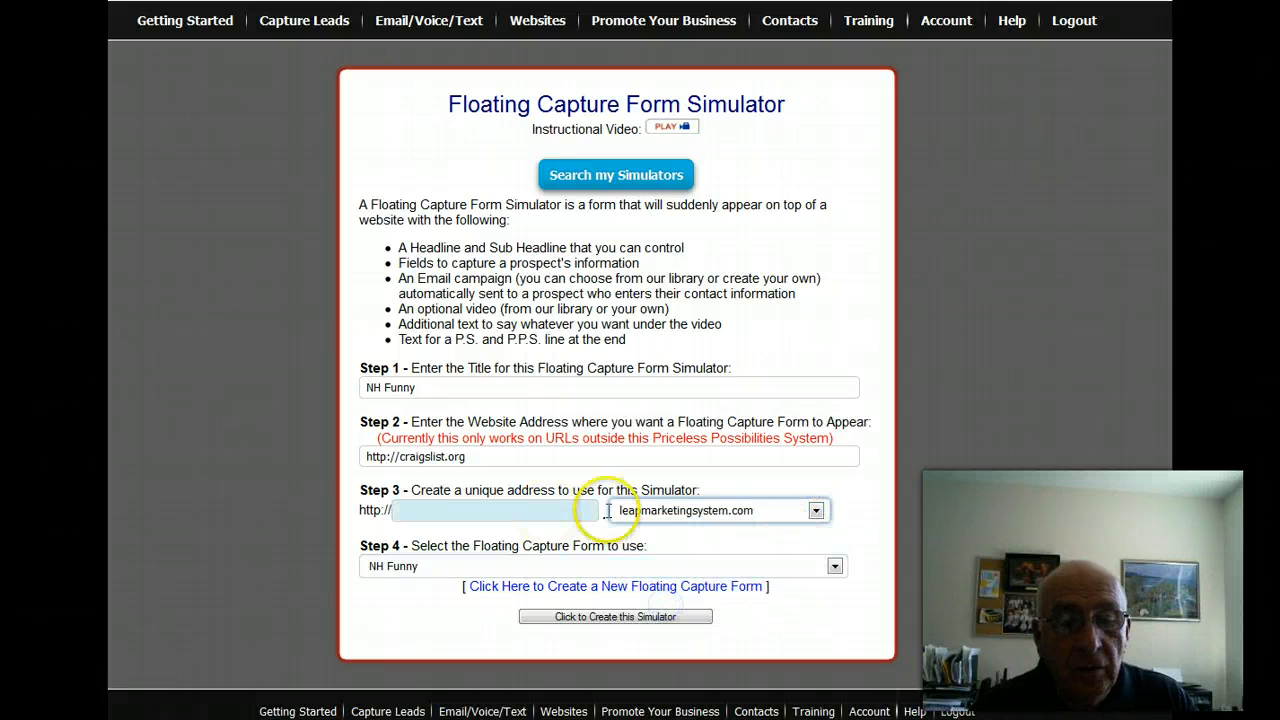
{"action": "left_click", "coordinate": [428, 510]}
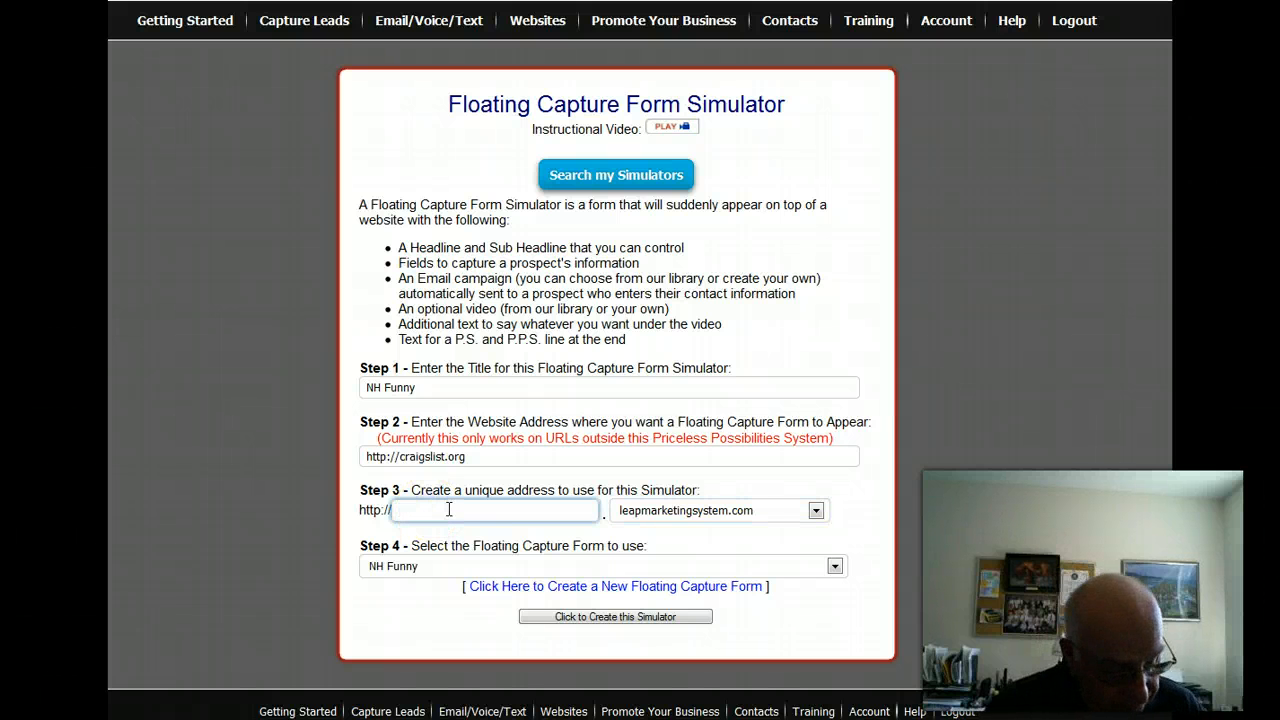
{"action": "type", "text": "N"}
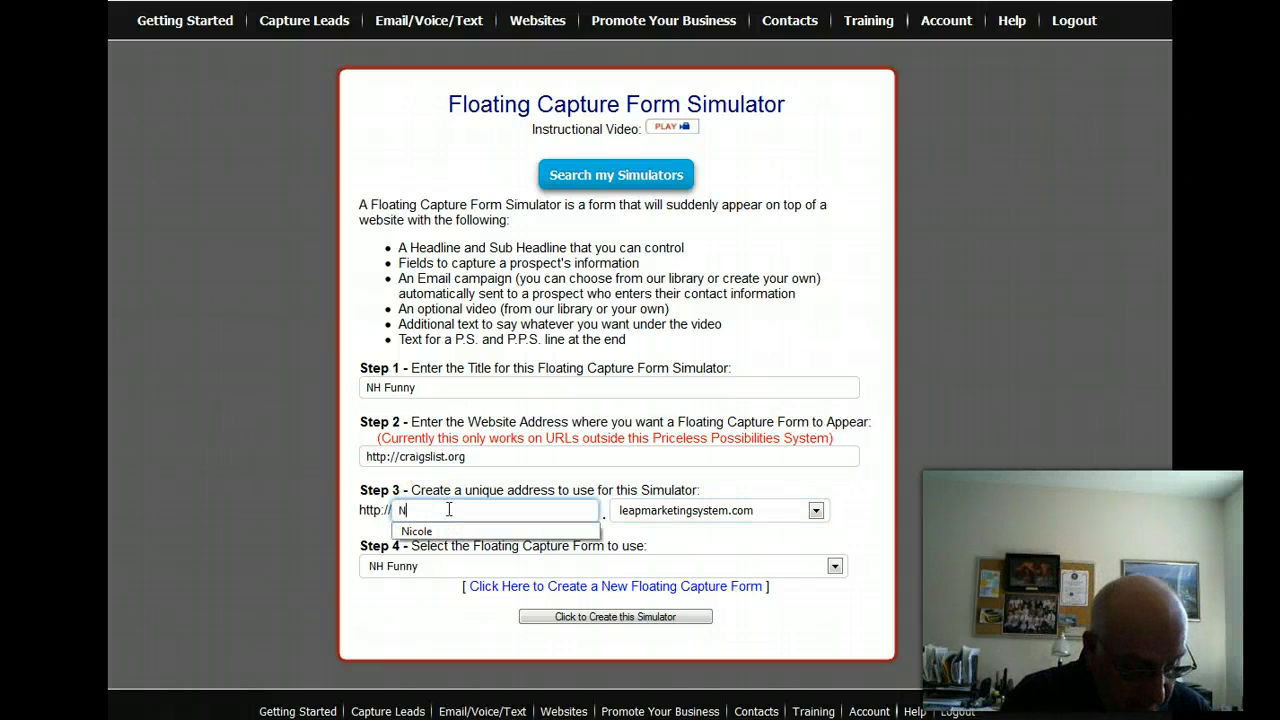
{"action": "type", "text": "HFunny"}
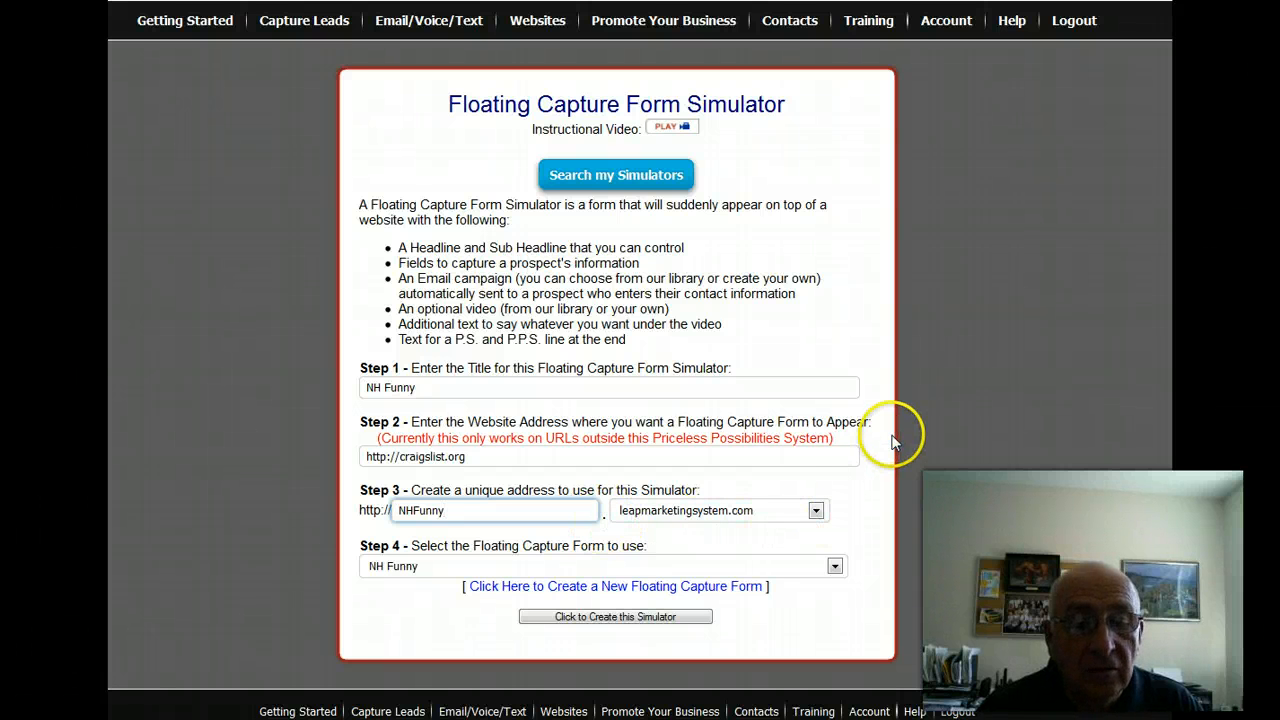
{"action": "left_click", "coordinate": [590, 617]}
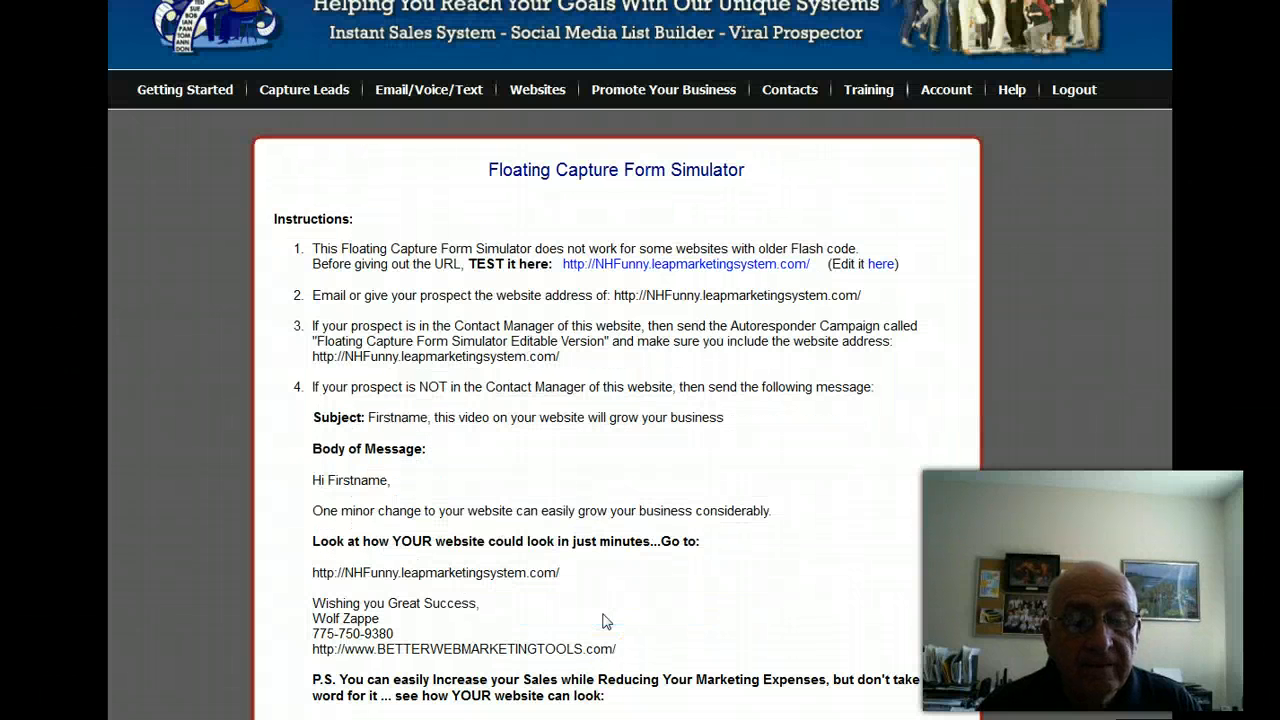
- Test the new simulator's address and check the floating form over Craigslist, including its video, registration link and PPS text
{"action": "left_click", "coordinate": [668, 266]}
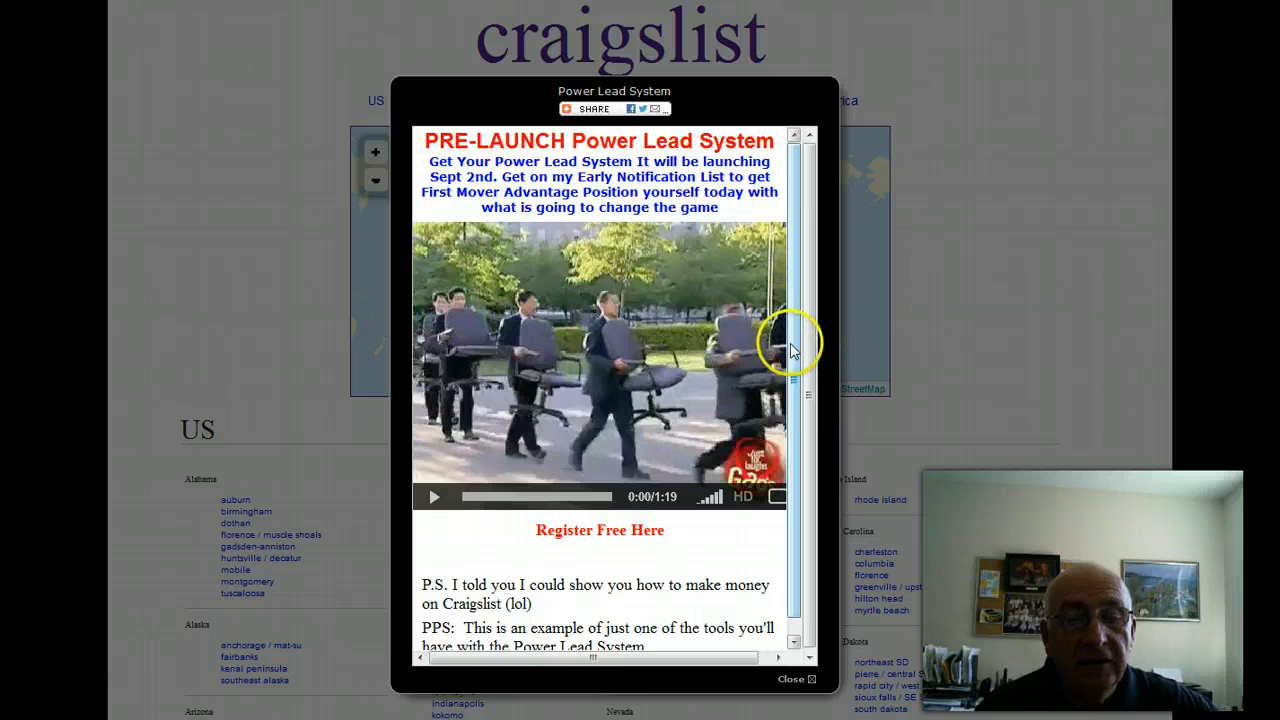
{"action": "left_click_drag", "start_coordinate": [804, 355], "coordinate": [800, 397]}
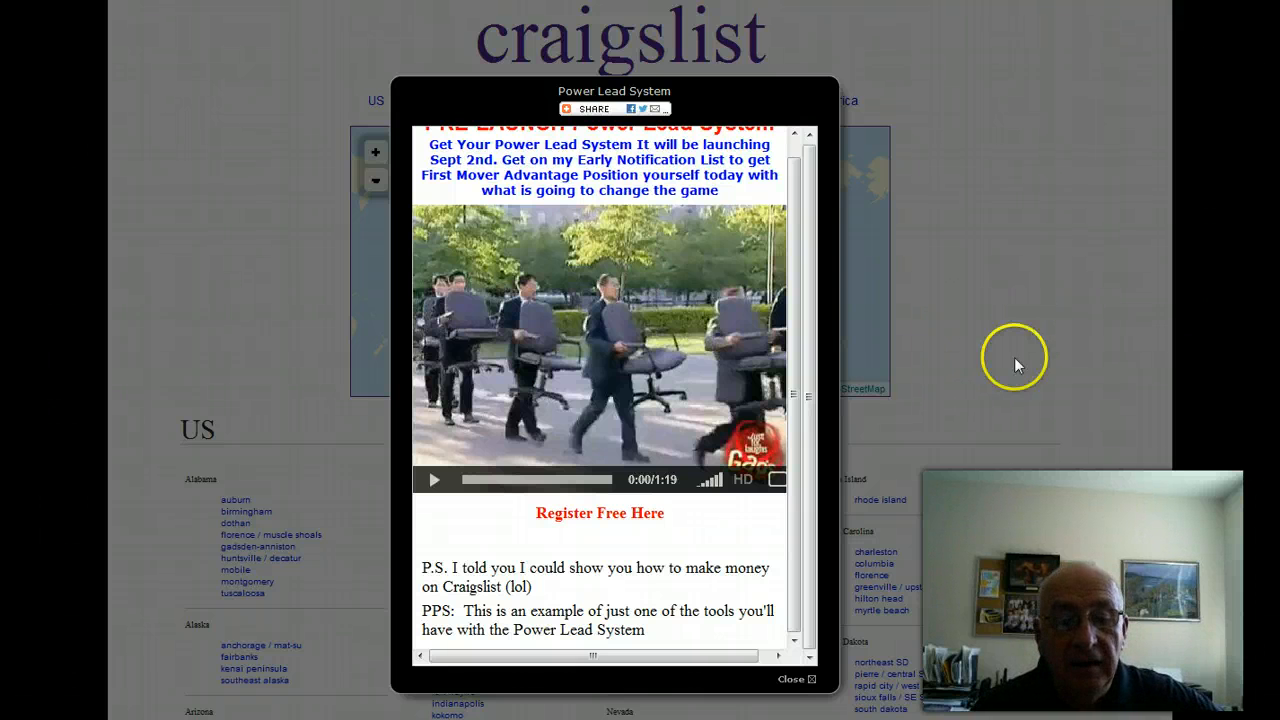
{"action": "left_click", "coordinate": [577, 519]}
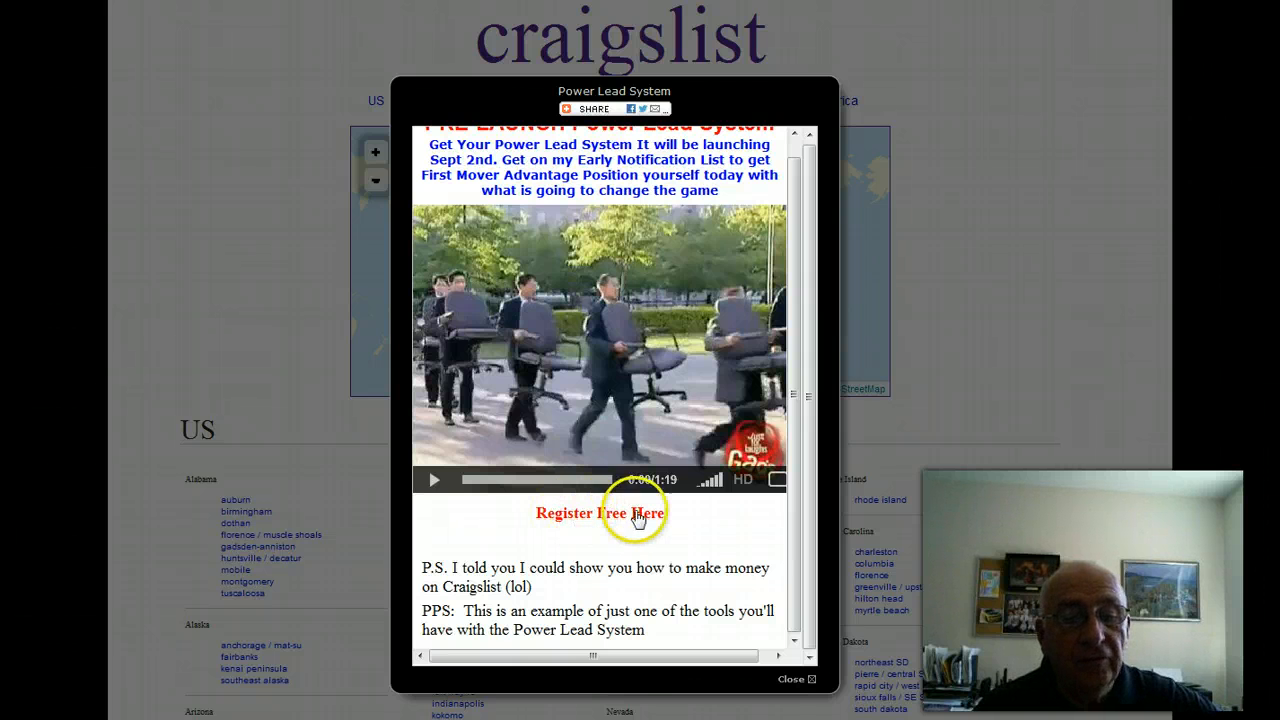